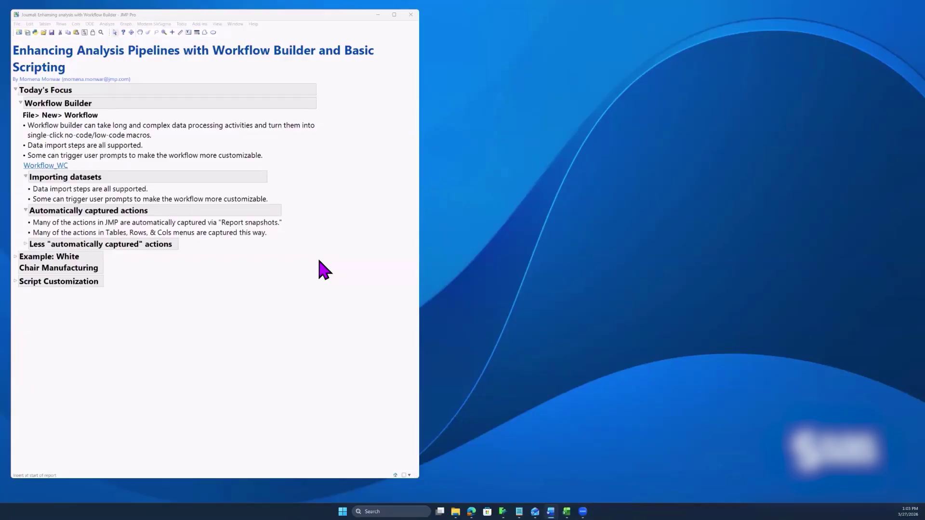
Create a new empty workflow and enlarge its window beside the journal
{"action": "left_click", "coordinate": [17, 24]}
{"action": "mouse_move", "coordinate": [27, 34]}
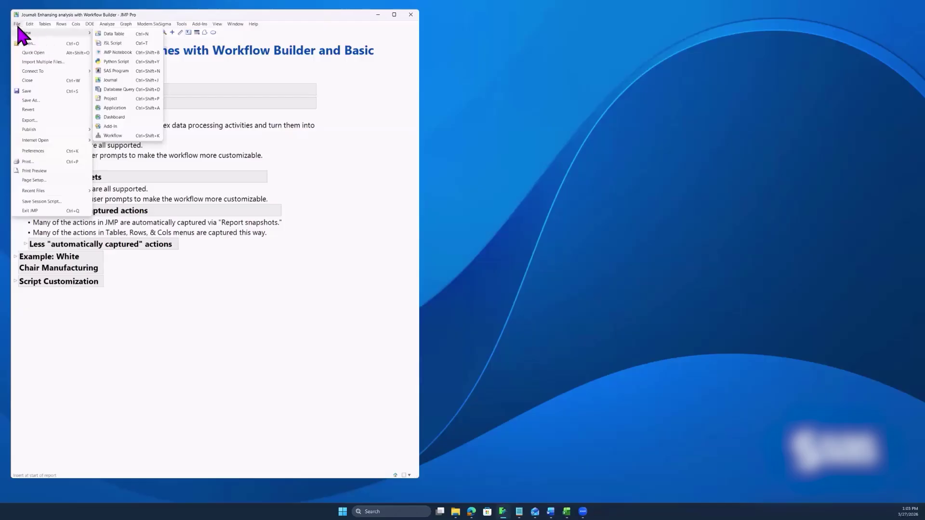
{"action": "left_click", "coordinate": [129, 138]}
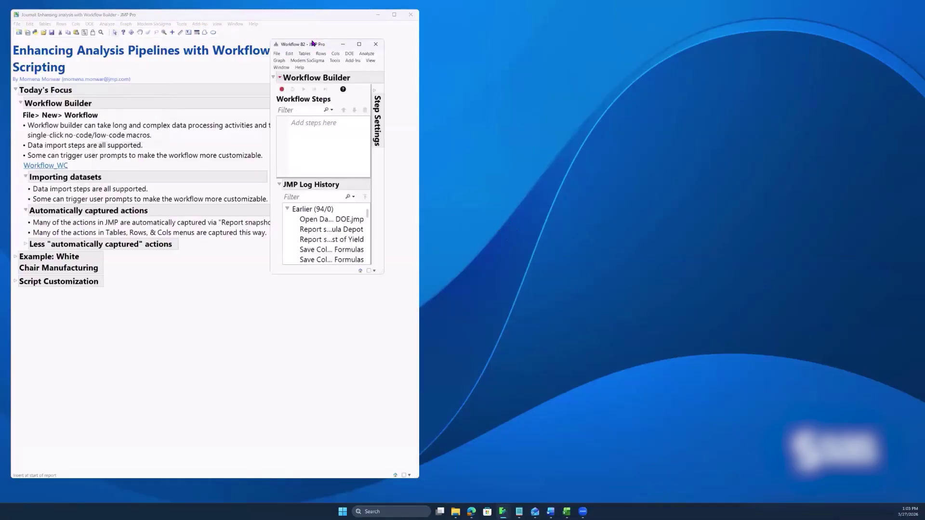
{"action": "left_click_drag", "start_coordinate": [313, 46], "coordinate": [604, 42]}
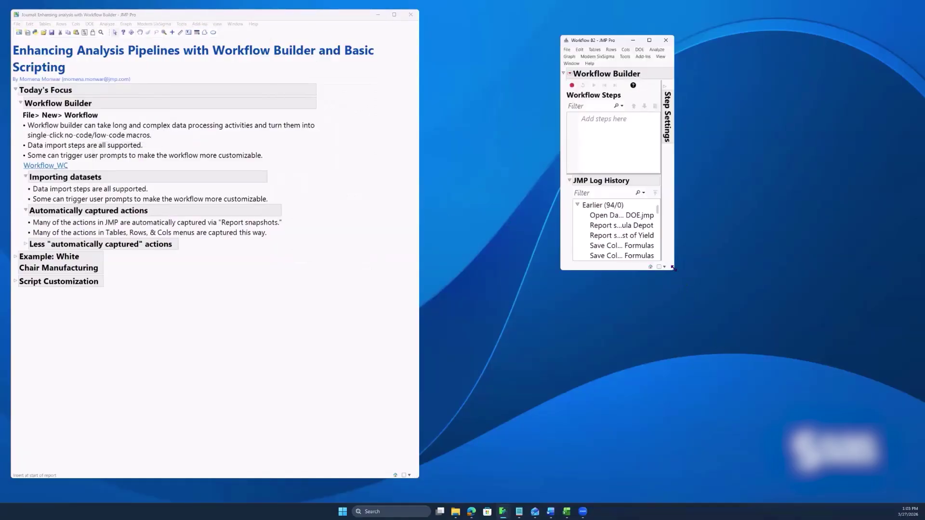
{"action": "left_click_drag", "start_coordinate": [673, 268], "coordinate": [828, 363]}
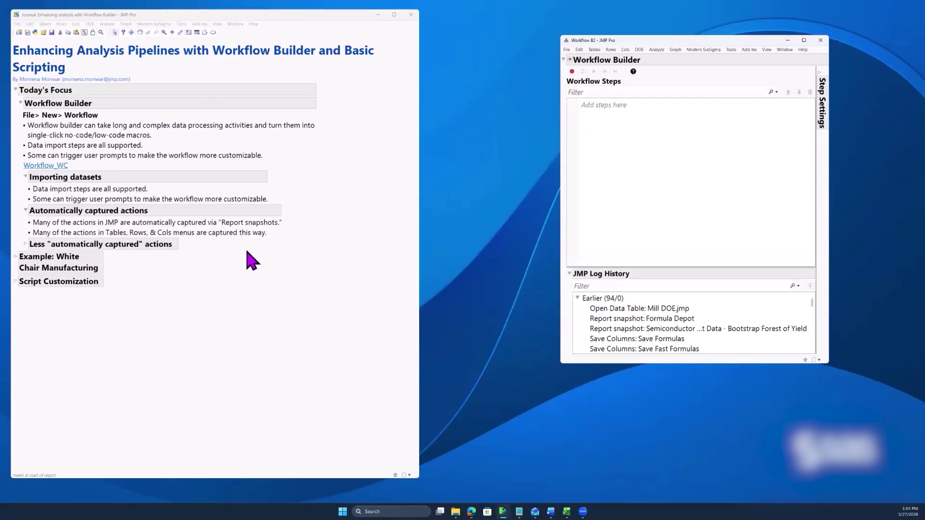
Open the Workflow_WC workflow from the journal link and place its enlarged window beside the journal
{"action": "left_click", "coordinate": [55, 166]}
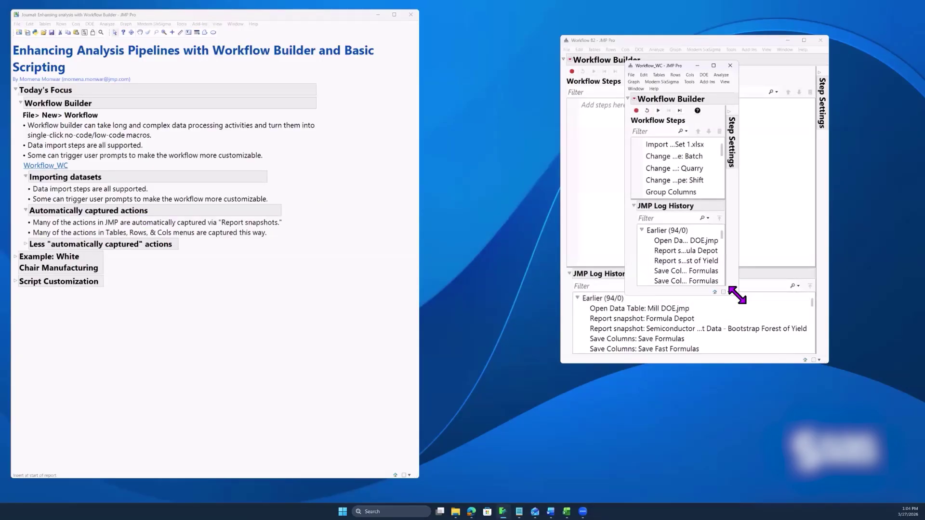
{"action": "left_click_drag", "start_coordinate": [737, 295], "coordinate": [901, 472]}
{"action": "left_click_drag", "start_coordinate": [694, 66], "coordinate": [633, 37]}
{"action": "mouse_move", "coordinate": [619, 115]}
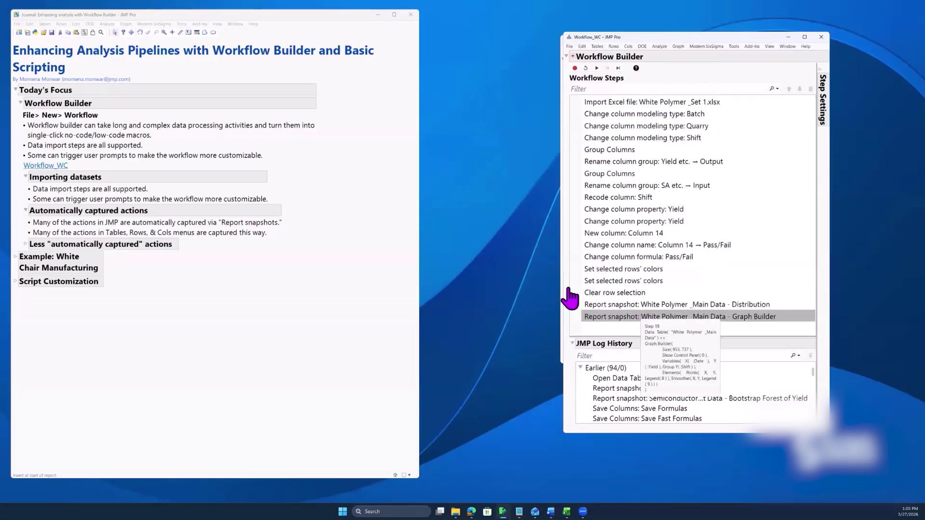
{"action": "left_click_drag", "start_coordinate": [560, 276], "coordinate": [489, 276]}
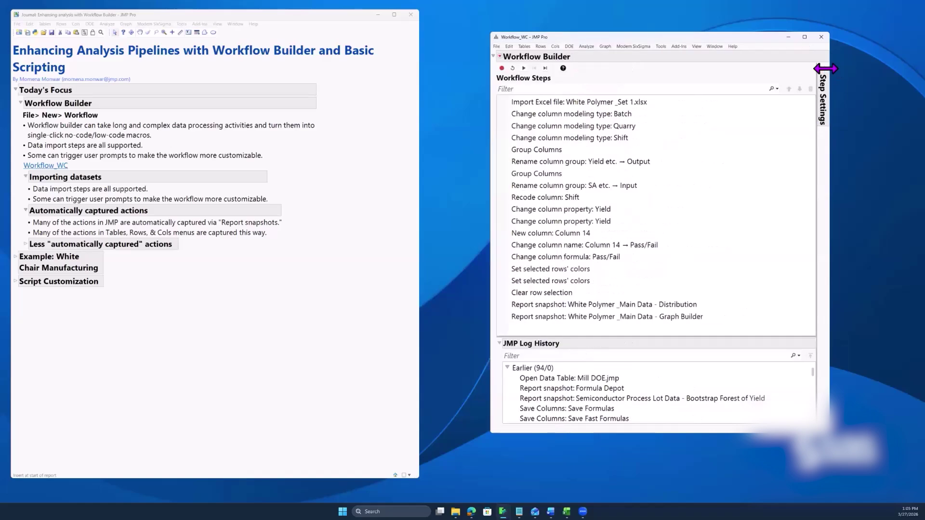
Show the step settings and examine the code of the Excel import and the column modeling type steps
{"action": "left_click", "coordinate": [820, 69]}
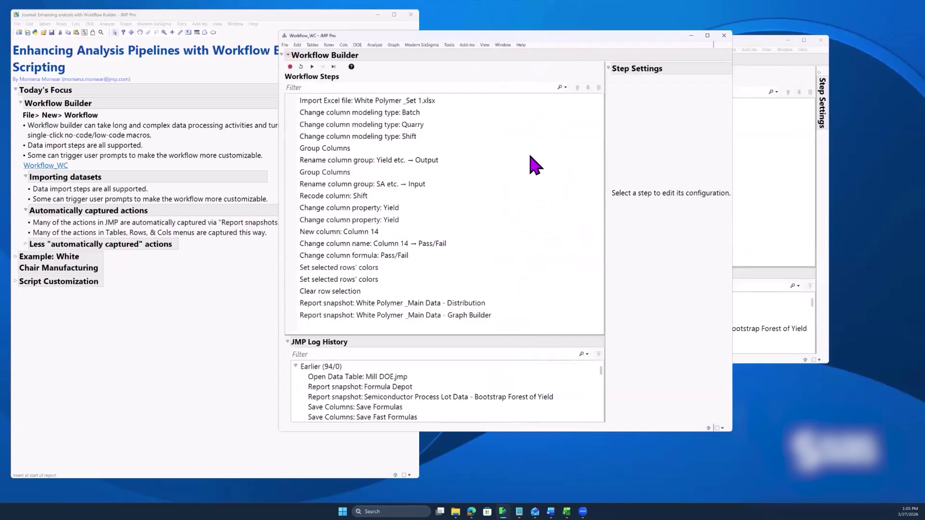
{"action": "mouse_move", "coordinate": [359, 101]}
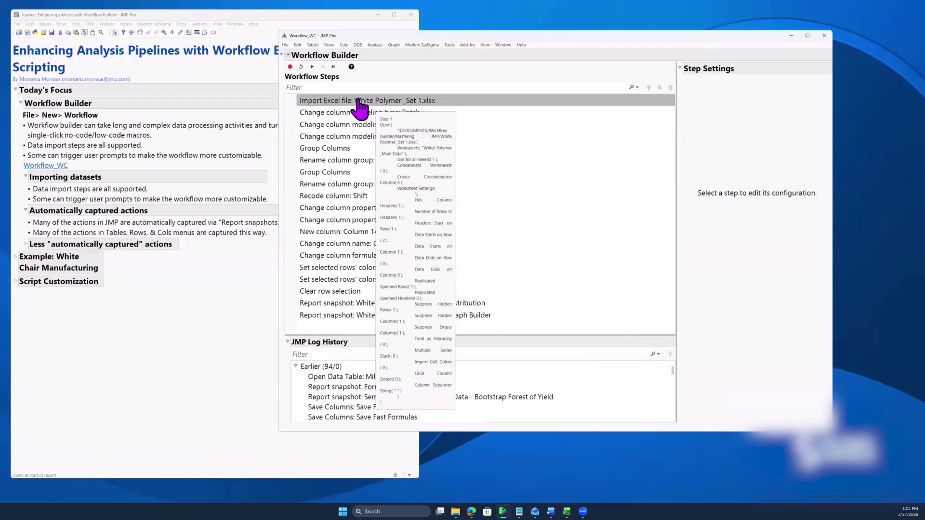
{"action": "left_click", "coordinate": [358, 101]}
{"action": "left_click", "coordinate": [349, 113]}
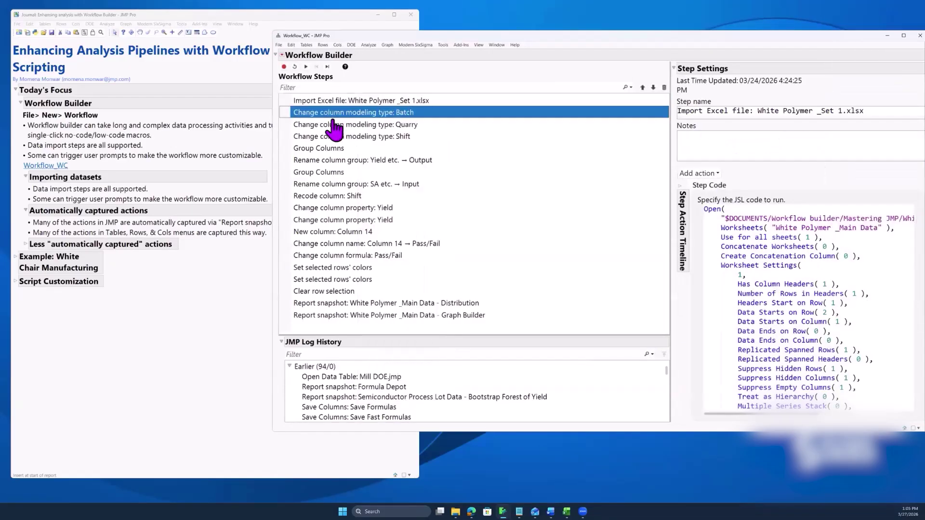
{"action": "left_click", "coordinate": [333, 126]}
{"action": "left_click", "coordinate": [335, 113]}
{"action": "key", "text": "Up"}
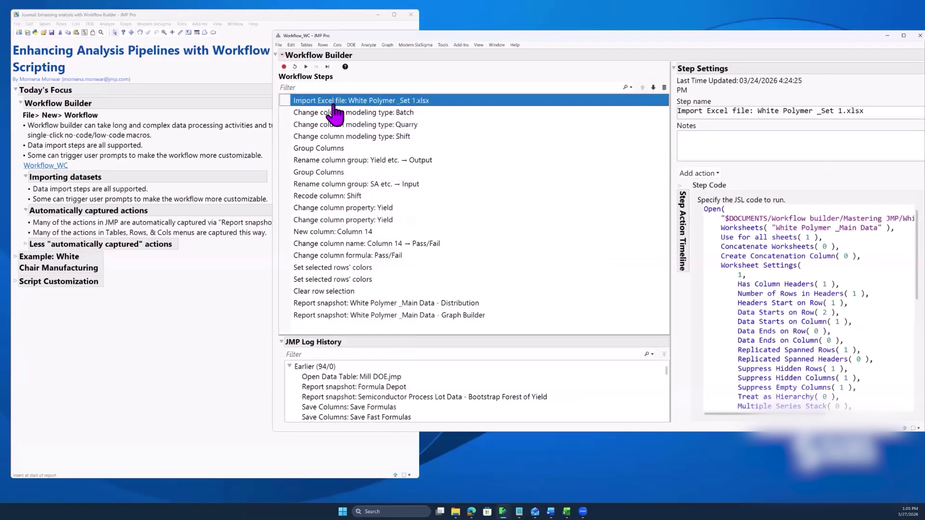
{"action": "key", "text": "Down"}
{"action": "key", "text": "Down"}
{"action": "key", "text": "Down"}
{"action": "key", "text": "Down"}
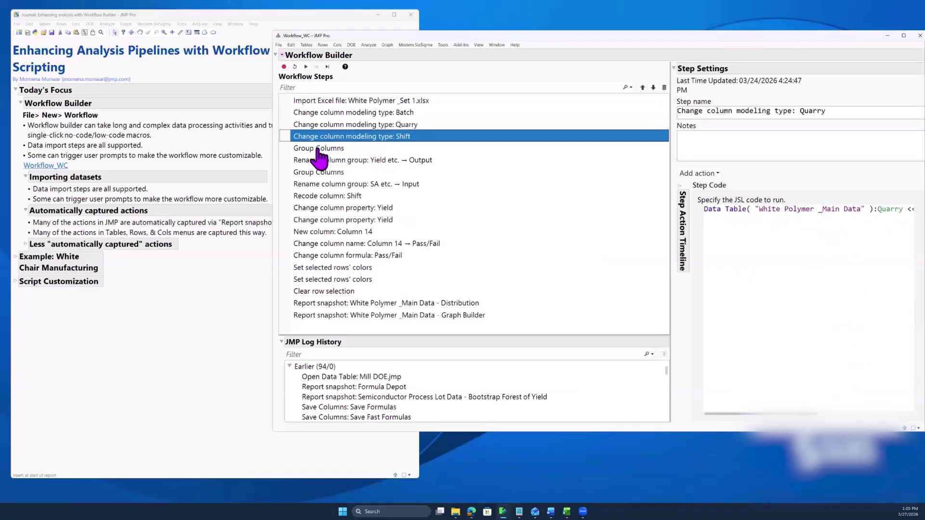
Examine the settings of the column group, recode, new column, Pass/Fail formula, Distribution and Graph Builder steps
{"action": "left_click", "coordinate": [318, 160]}
{"action": "left_click", "coordinate": [325, 196]}
{"action": "left_click", "coordinate": [332, 231]}
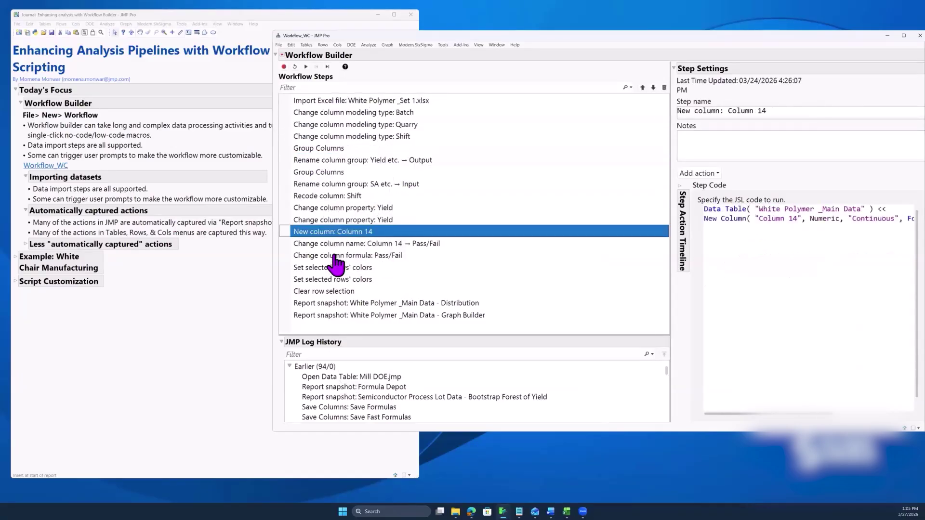
{"action": "left_click", "coordinate": [335, 256]}
{"action": "left_click", "coordinate": [366, 303]}
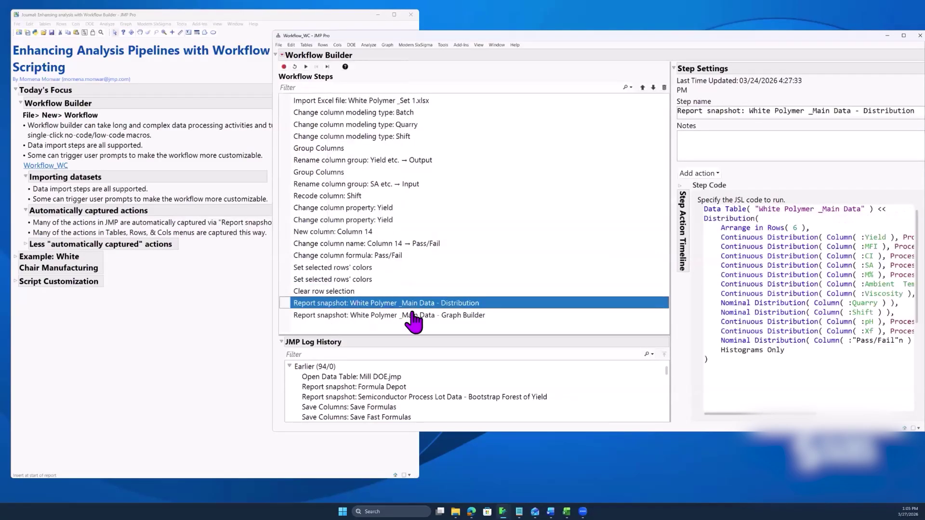
{"action": "left_click", "coordinate": [413, 315]}
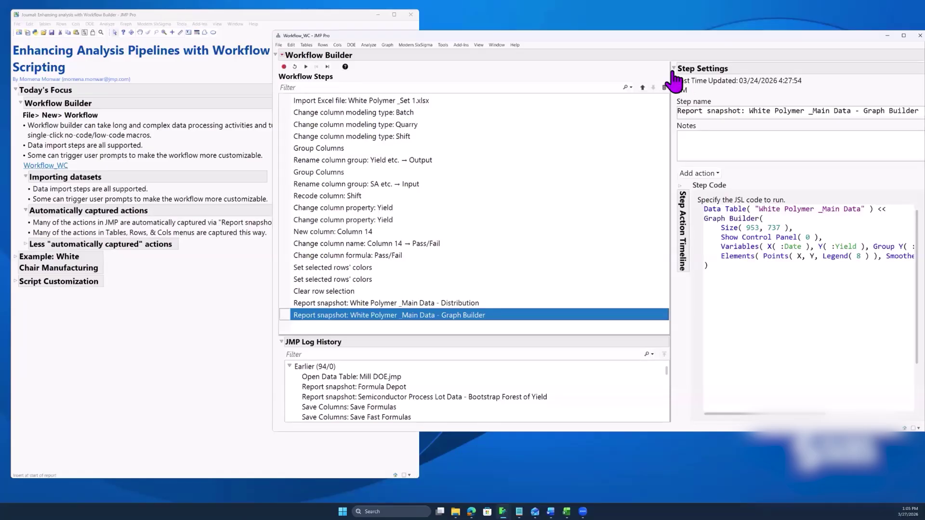
{"action": "left_click", "coordinate": [371, 102]}
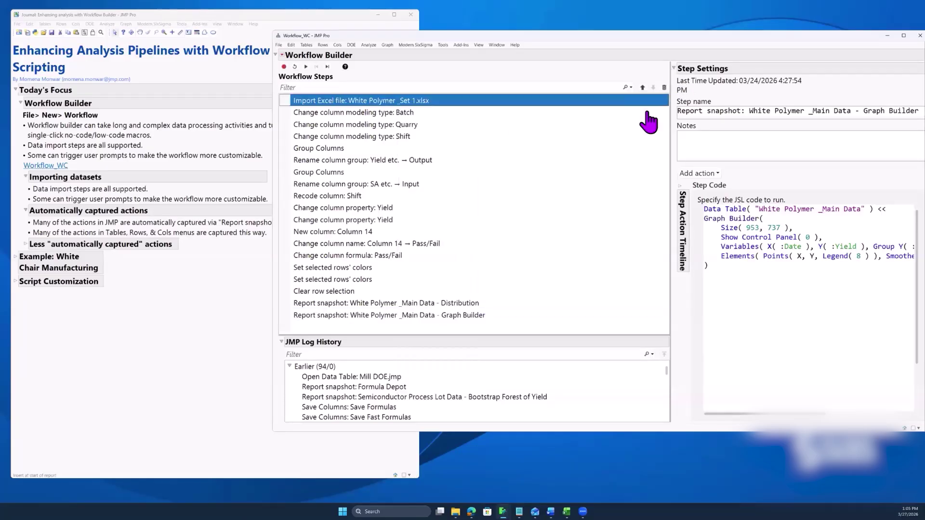
Collapse the step settings, then narrow the Workflow_WC window and move it clear of the journal
{"action": "left_click", "coordinate": [678, 76]}
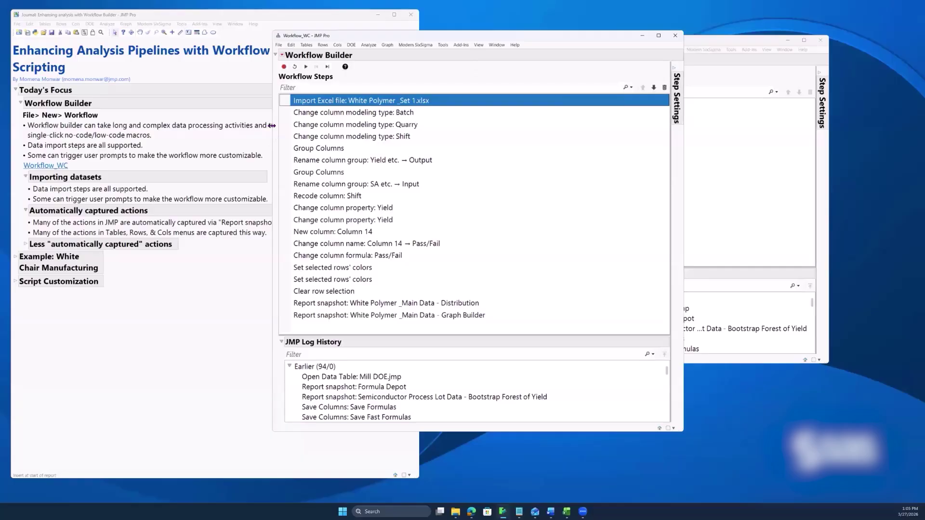
{"action": "left_click_drag", "start_coordinate": [271, 125], "coordinate": [412, 126]}
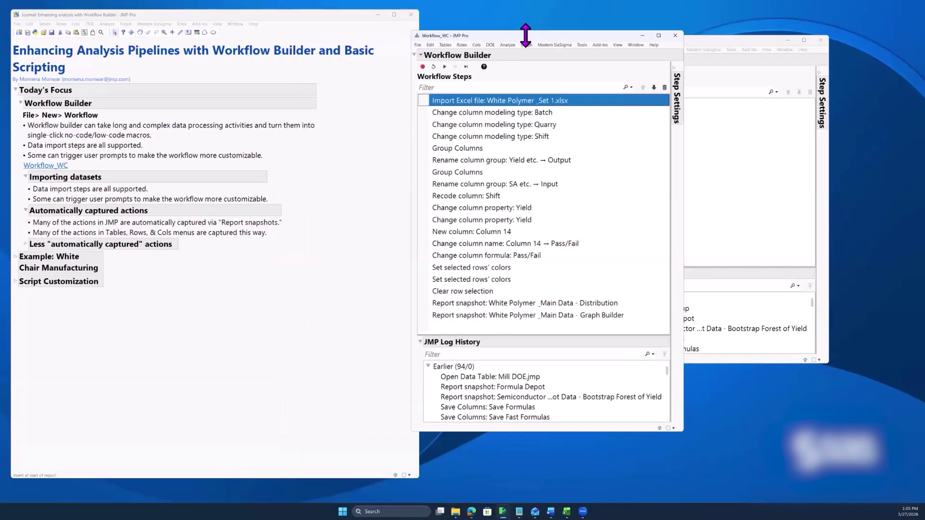
{"action": "left_click_drag", "start_coordinate": [526, 36], "coordinate": [723, 38]}
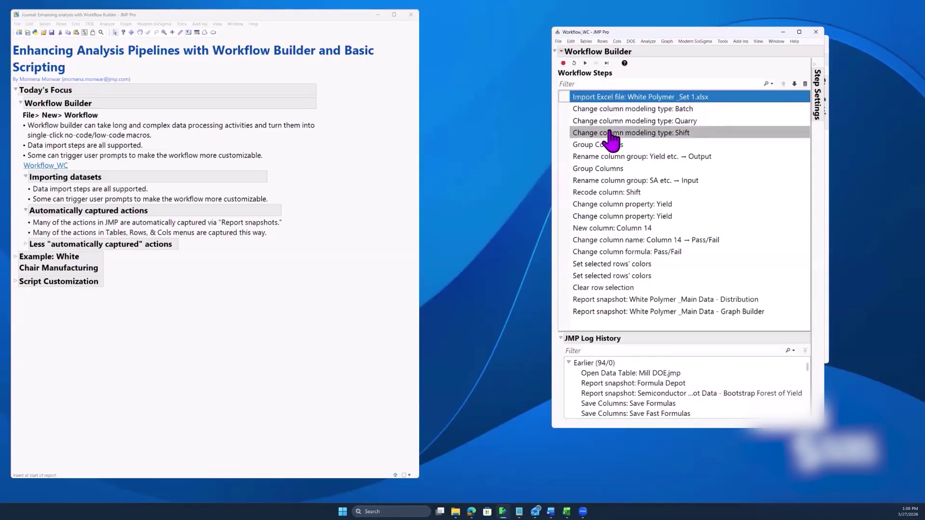
Expand the journal notes on less "automatically captured" actions and run the Workflow_WC workflow
{"action": "left_click", "coordinate": [26, 244]}
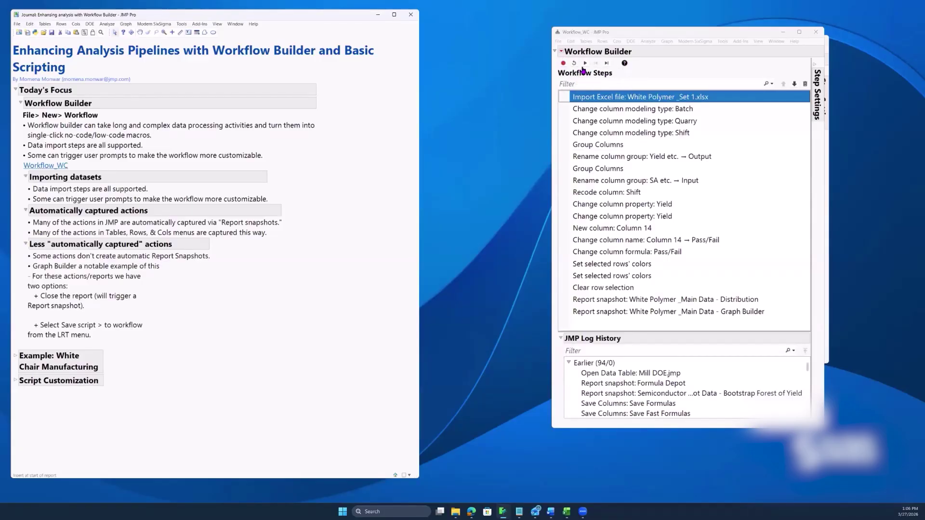
{"action": "left_click", "coordinate": [563, 63]}
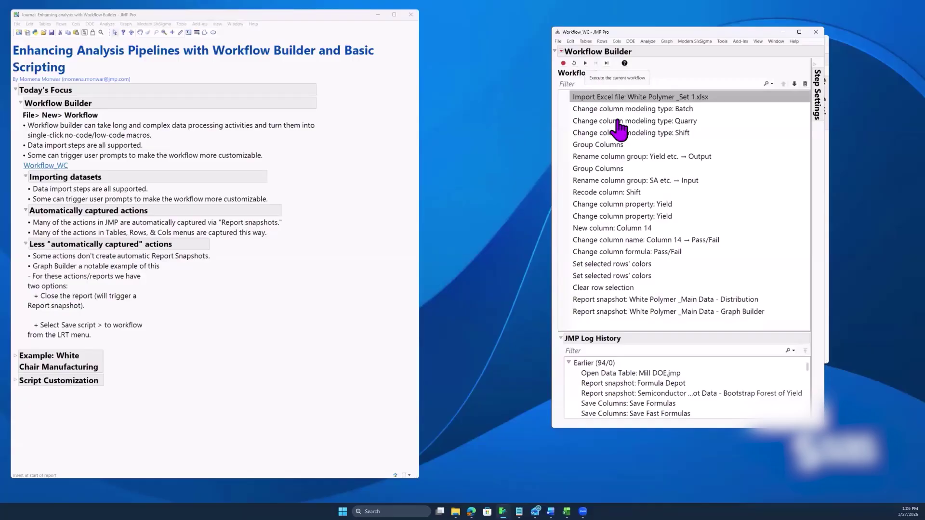
{"action": "left_click", "coordinate": [585, 63]}
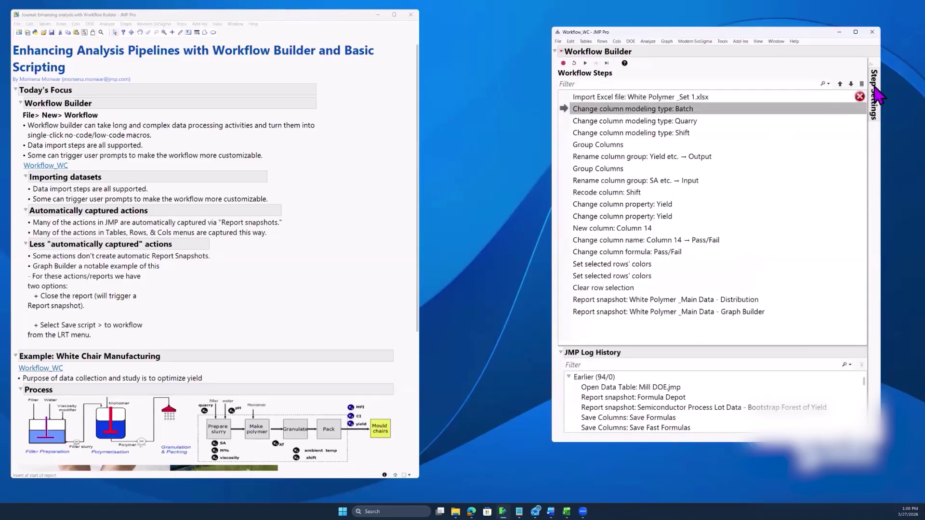
{"action": "left_click", "coordinate": [585, 63]}
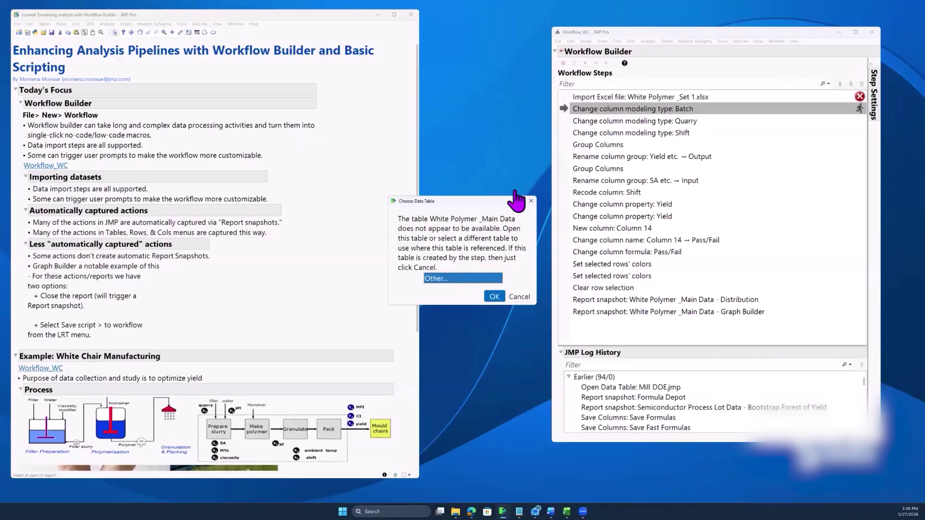
Try to supply the White Polymer _Set 1 file as the missing data table, then dismiss the file selection
{"action": "left_click", "coordinate": [497, 298]}
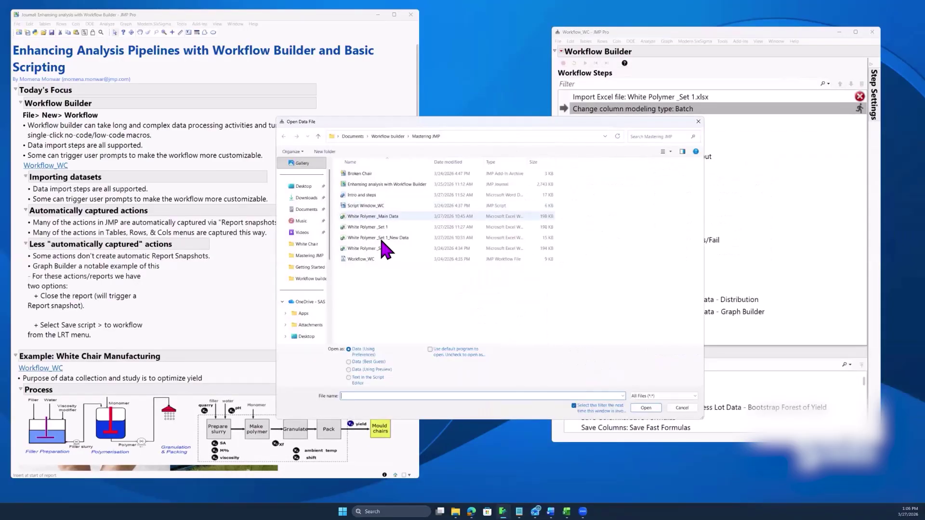
{"action": "left_click", "coordinate": [381, 227]}
{"action": "left_click", "coordinate": [644, 390]}
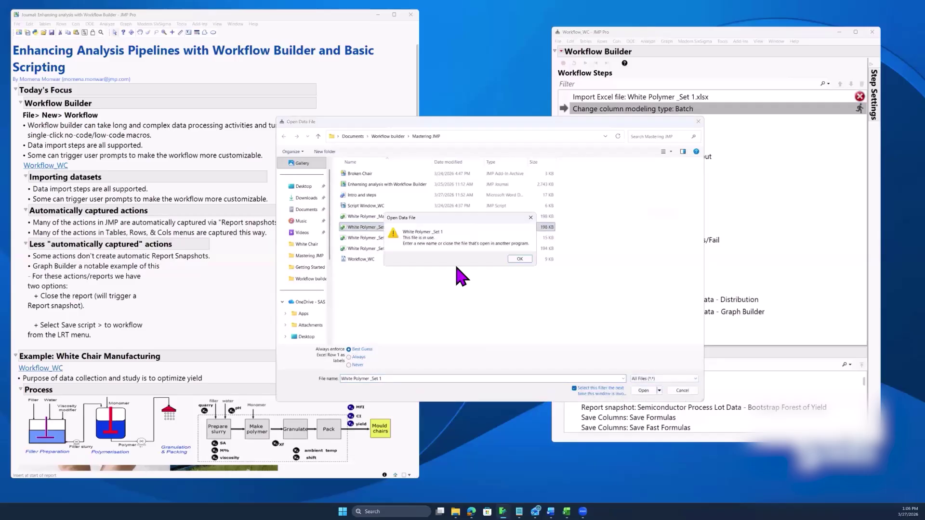
{"action": "left_click", "coordinate": [522, 260]}
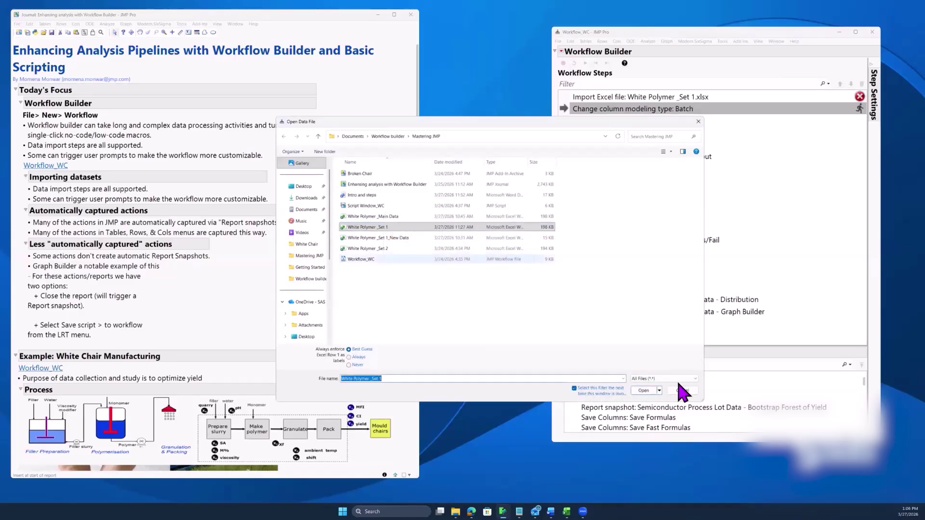
{"action": "left_click", "coordinate": [643, 391]}
{"action": "left_click", "coordinate": [520, 259]}
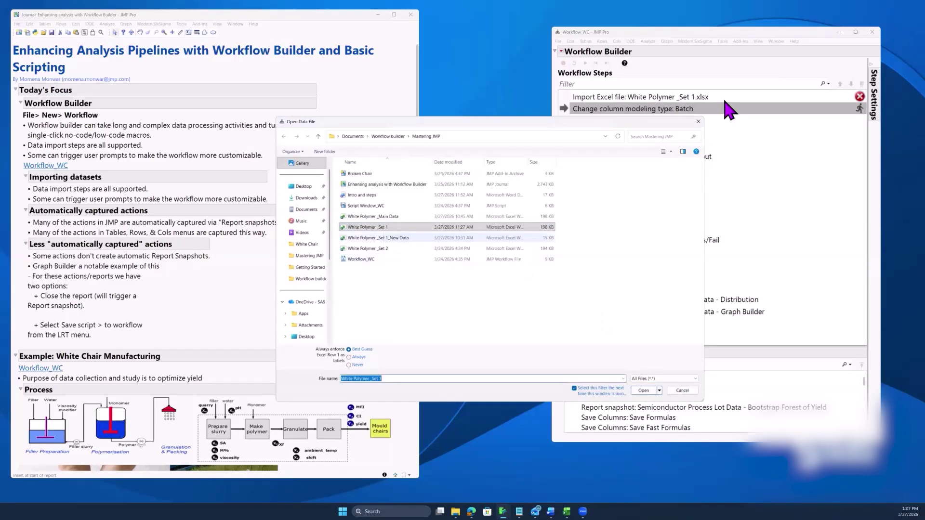
{"action": "left_click", "coordinate": [698, 121]}
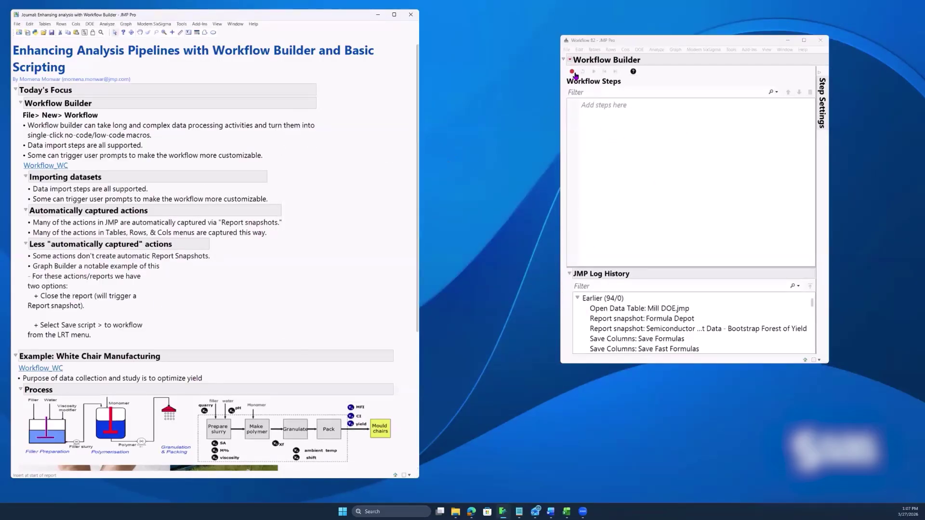
Expand the Variables section and review the input factors and output expectations of the White Chair Manufacturing example
{"action": "scroll", "coordinate": [263, 304], "scroll_direction": "down", "scroll_amount": 5}
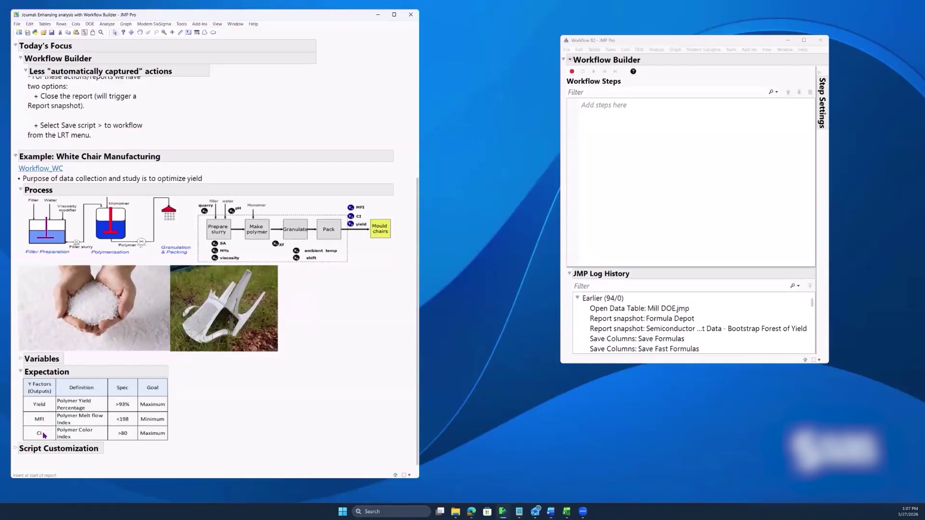
{"action": "mouse_move", "coordinate": [42, 435]}
{"action": "left_mouse_down"}
{"action": "mouse_move", "coordinate": [144, 458]}
{"action": "mouse_move", "coordinate": [195, 386]}
{"action": "left_mouse_up"}
{"action": "left_click_drag", "start_coordinate": [25, 407], "coordinate": [32, 421]}
{"action": "left_click_drag", "start_coordinate": [19, 440], "coordinate": [29, 437]}
{"action": "left_click", "coordinate": [20, 360]}
{"action": "scroll", "coordinate": [159, 351], "scroll_direction": "down", "scroll_amount": 3}
{"action": "left_click", "coordinate": [145, 384]}
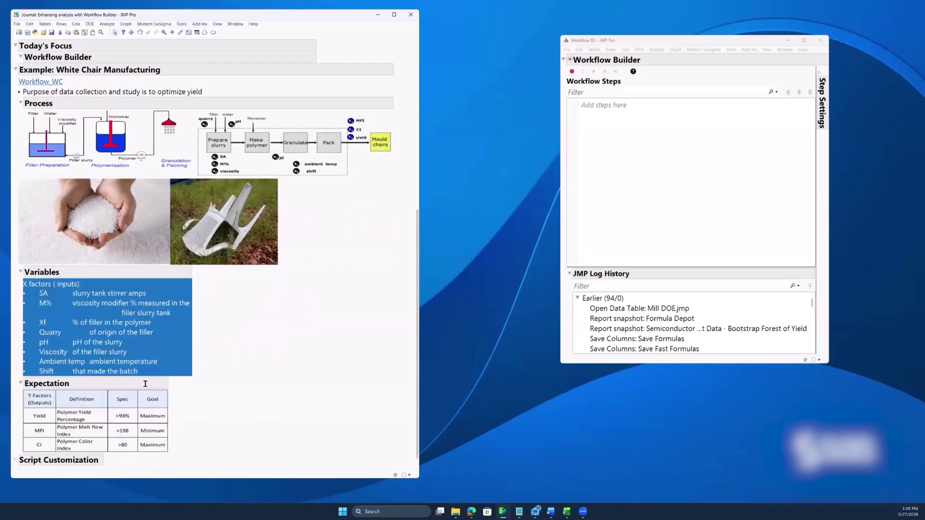
{"action": "mouse_move", "coordinate": [212, 377]}
{"action": "left_mouse_down"}
{"action": "mouse_move", "coordinate": [19, 383]}
{"action": "mouse_move", "coordinate": [33, 269]}
{"action": "mouse_move", "coordinate": [137, 262]}
{"action": "mouse_move", "coordinate": [197, 381]}
{"action": "left_mouse_up"}
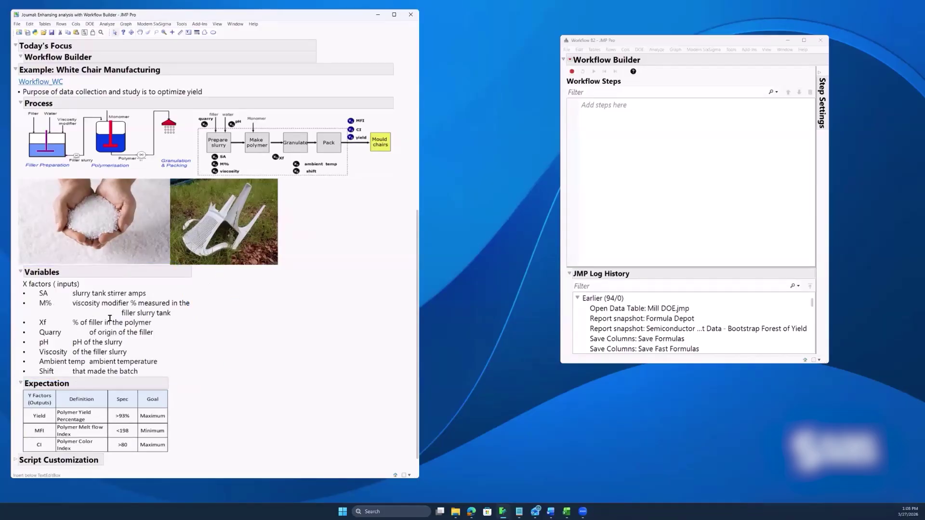
{"action": "left_click", "coordinate": [203, 384]}
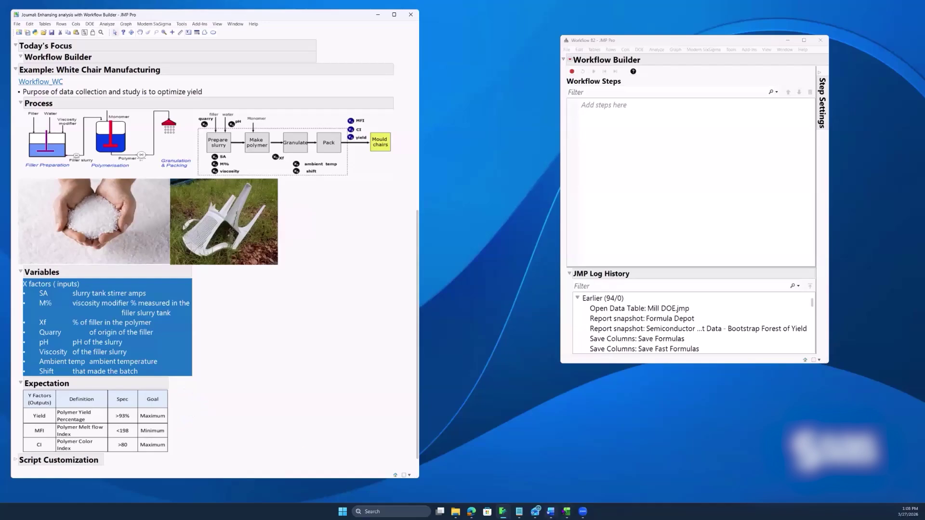
Switch to Excel, inspect the column headers of the White Polymer _Set 1 workbook, and close it
{"action": "left_click", "coordinate": [566, 511]}
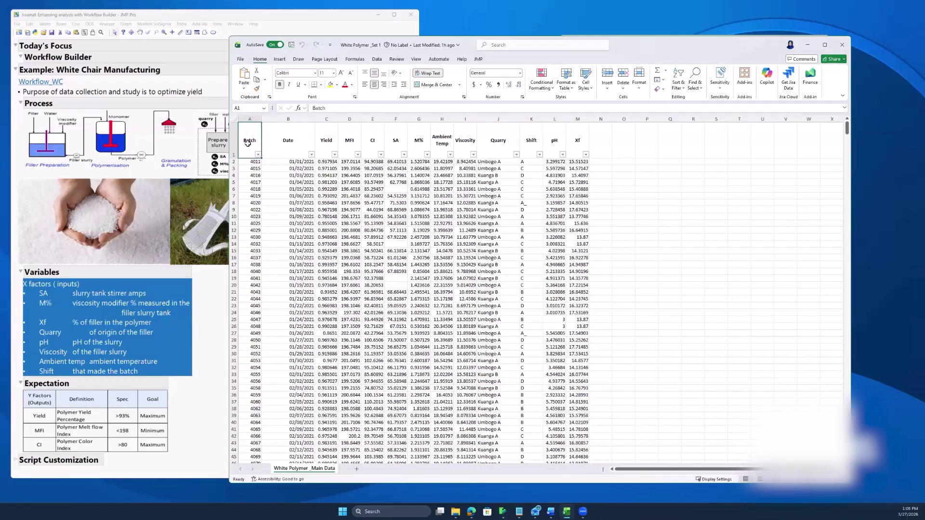
{"action": "key", "text": "shift+Right"}
{"action": "key", "text": "shift+Right"}
{"action": "key", "text": "shift+Right"}
{"action": "key", "text": "shift+Right"}
{"action": "key", "text": "shift+Right"}
{"action": "key", "text": "shift+Right"}
{"action": "key", "text": "shift+Right"}
{"action": "key", "text": "shift+Right"}
{"action": "key", "text": "shift+Right"}
{"action": "key", "text": "shift+Right"}
{"action": "key", "text": "shift+Right"}
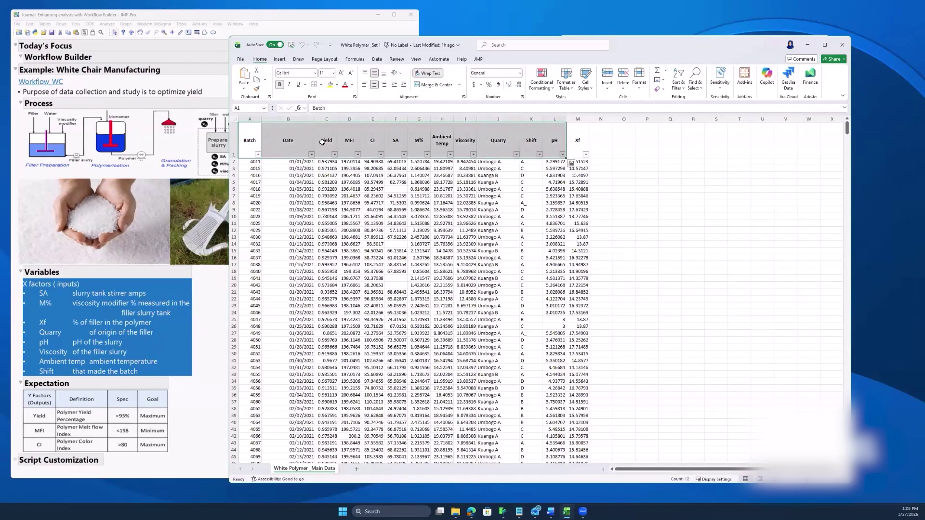
{"action": "left_click", "coordinate": [842, 45]}
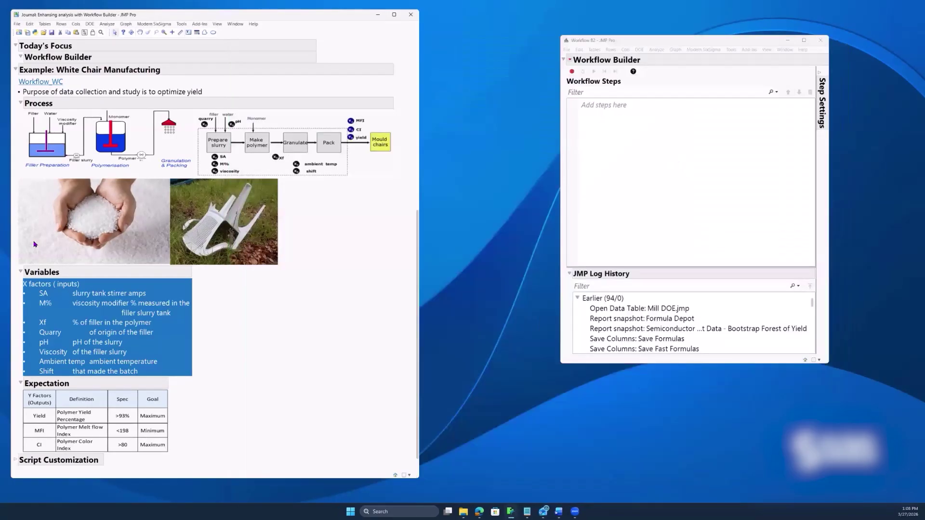
Reopen the Workflow_WC workflow from the journal, reset it, run all its steps, and rerun it after checking the reports
{"action": "left_click", "coordinate": [38, 82]}
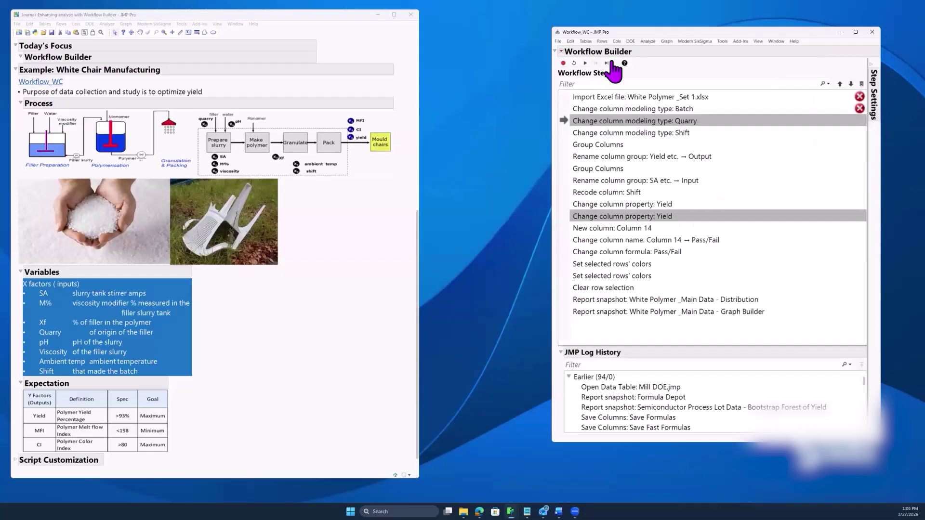
{"action": "left_click", "coordinate": [574, 63]}
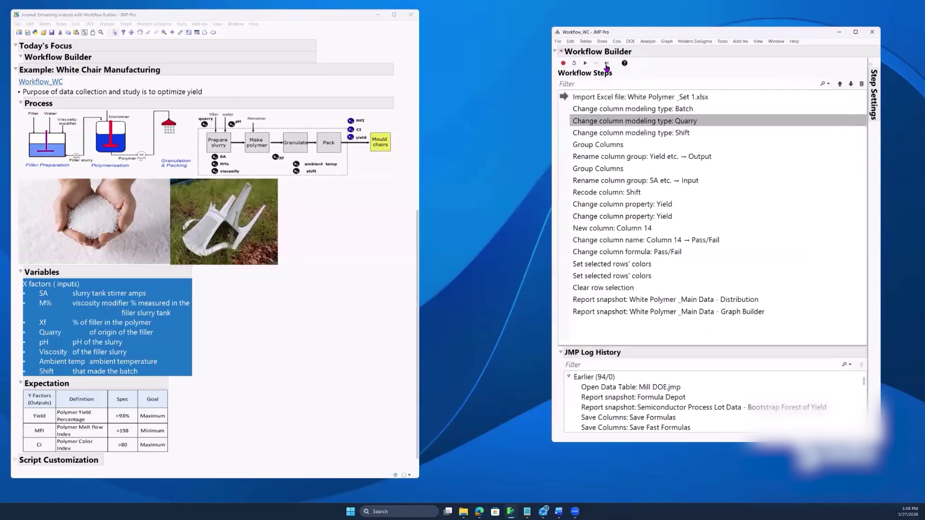
{"action": "left_click", "coordinate": [584, 64]}
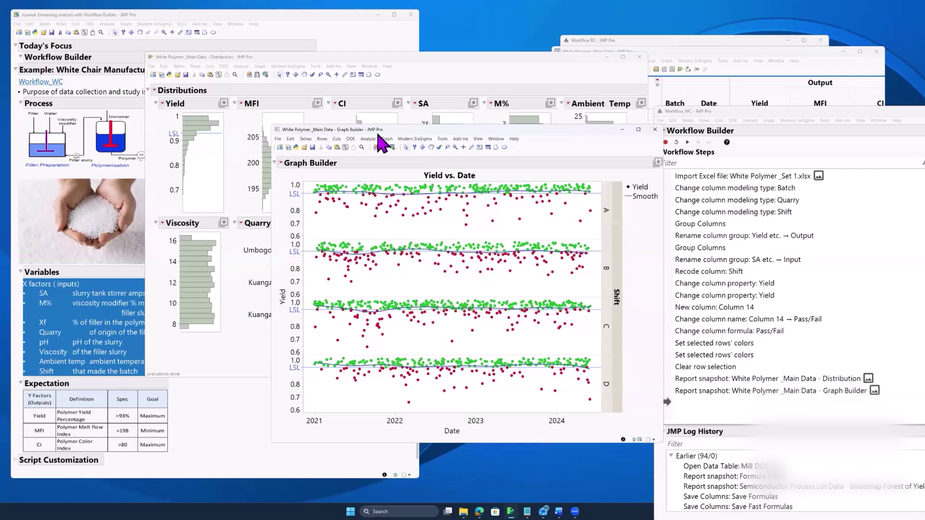
{"action": "left_click_drag", "start_coordinate": [379, 132], "coordinate": [529, 163]}
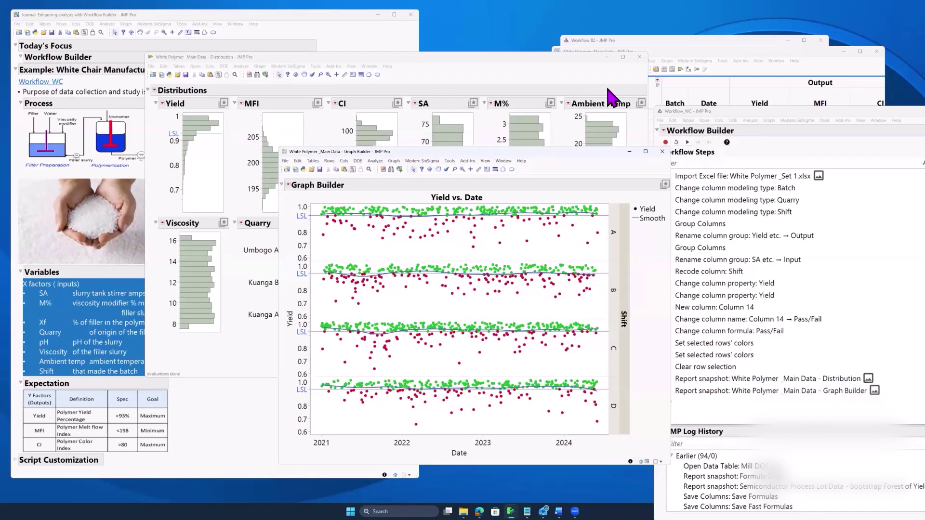
{"action": "left_click", "coordinate": [676, 143]}
{"action": "left_click", "coordinate": [687, 143]}
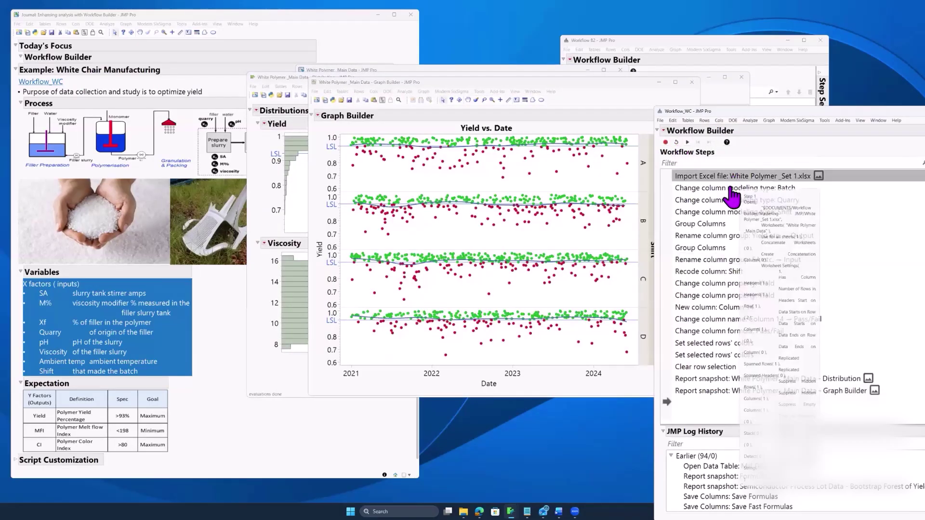
Review the recorded steps of Workflow_WC, from the Excel import to the report snapshots, and reset and close the workflow
{"action": "left_click", "coordinate": [713, 224]}
{"action": "left_click", "coordinate": [725, 391]}
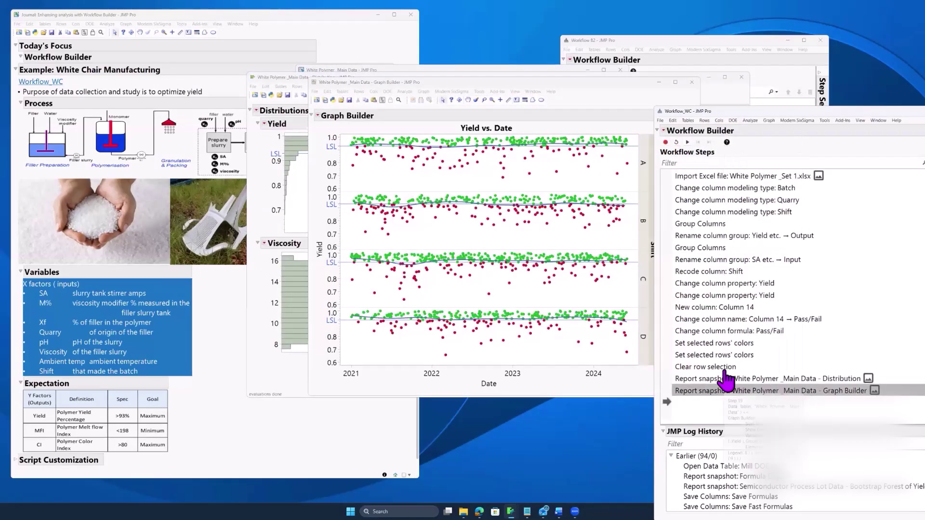
{"action": "left_click", "coordinate": [708, 188]}
{"action": "left_click", "coordinate": [719, 295]}
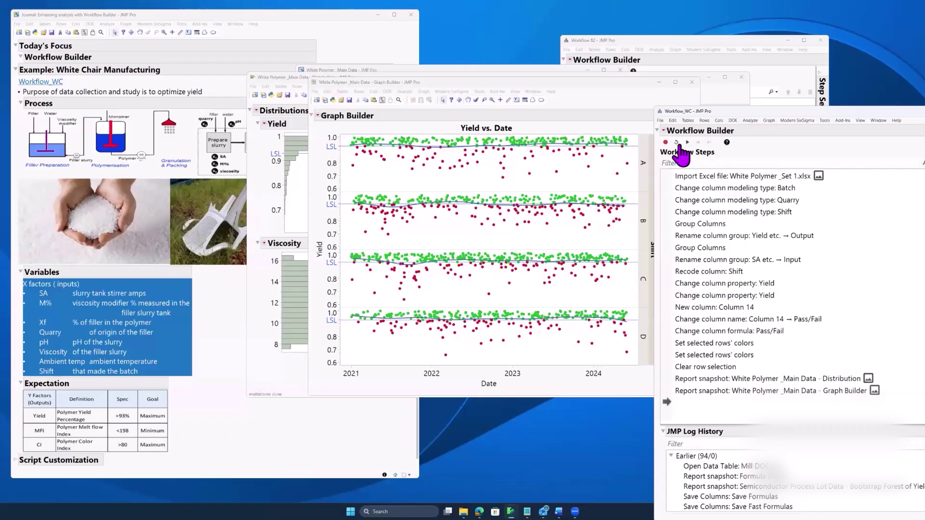
{"action": "left_click", "coordinate": [677, 143]}
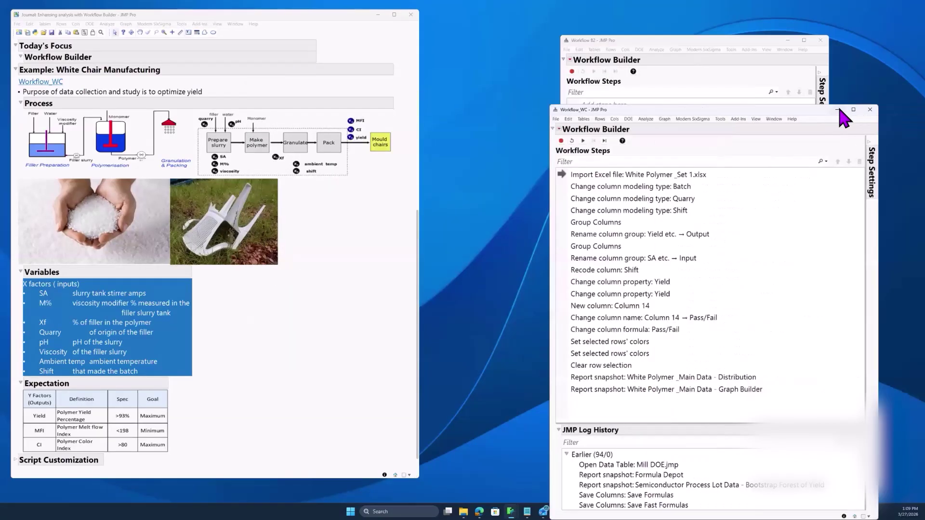
{"action": "key", "text": "ctrl+w"}
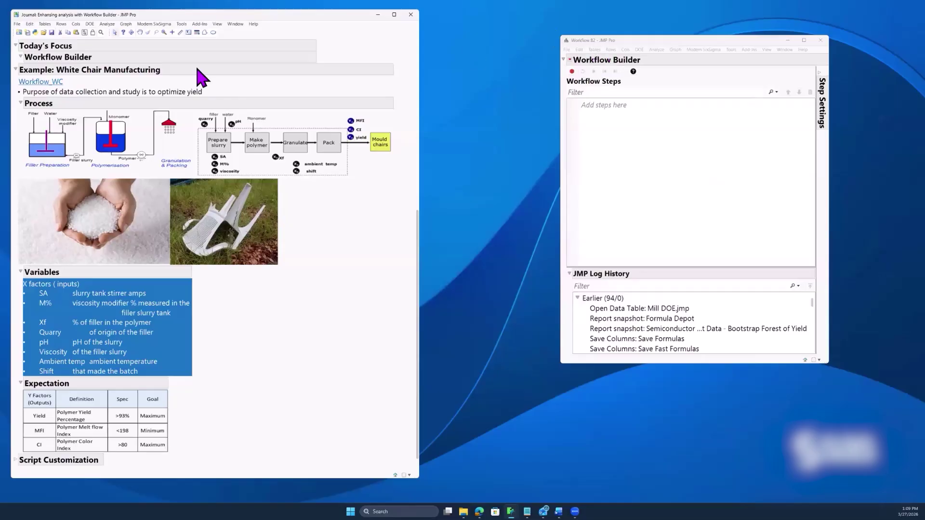
{"action": "left_click", "coordinate": [17, 24]}
{"action": "mouse_move", "coordinate": [48, 33]}
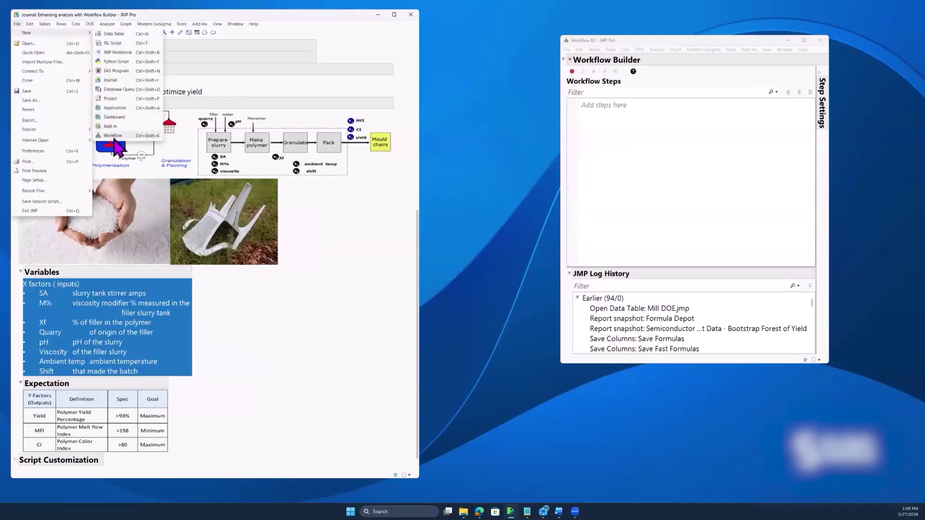
{"action": "left_click", "coordinate": [536, 263]}
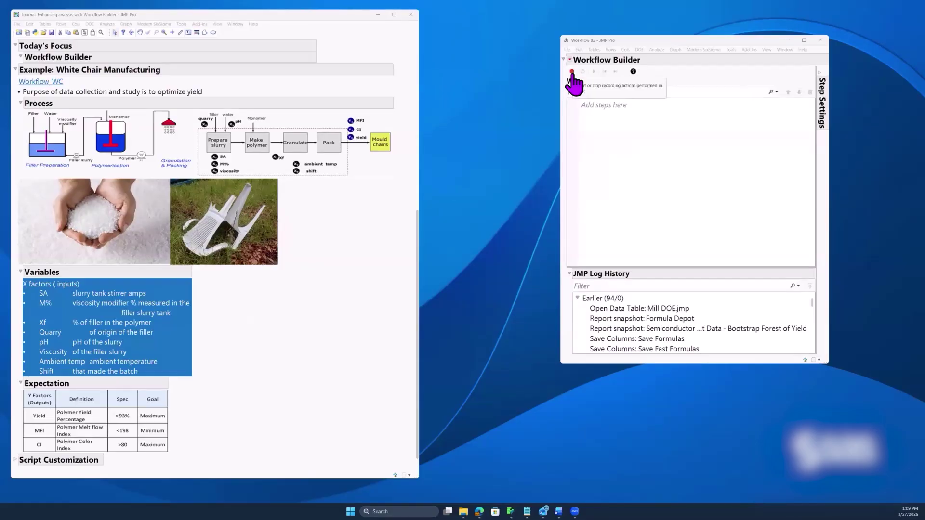
Start recording actions in the empty workflow, and narrow and move its window away from the journal
{"action": "left_click", "coordinate": [572, 73]}
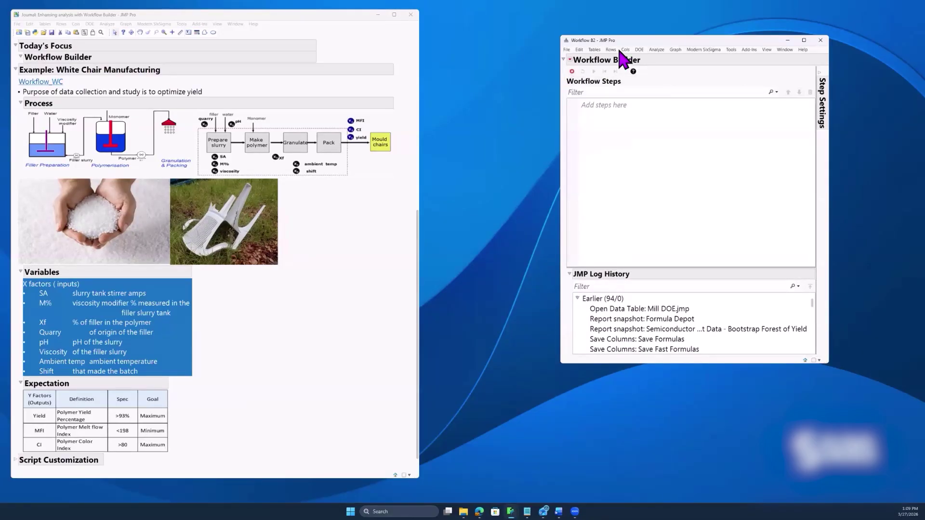
{"action": "left_click_drag", "start_coordinate": [710, 42], "coordinate": [799, 48]}
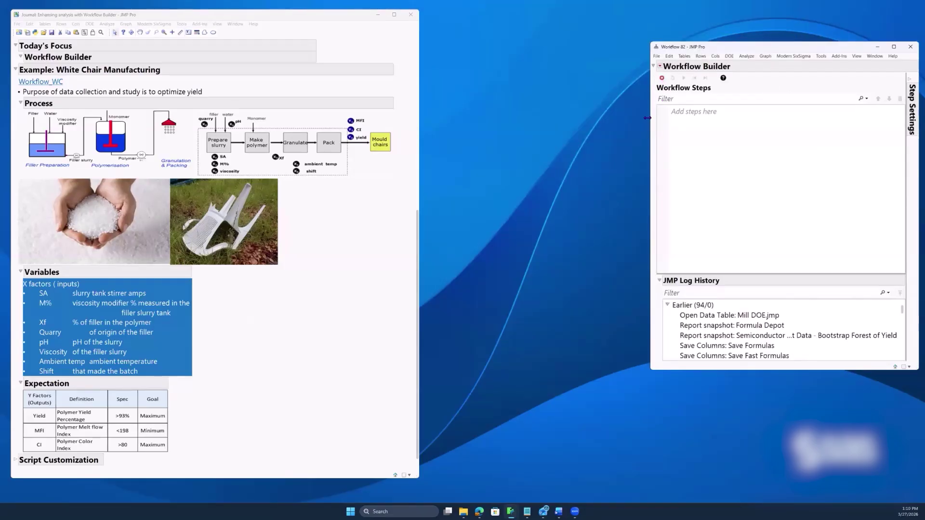
{"action": "left_click_drag", "start_coordinate": [647, 118], "coordinate": [697, 118]}
{"action": "left_click_drag", "start_coordinate": [765, 48], "coordinate": [760, 80]}
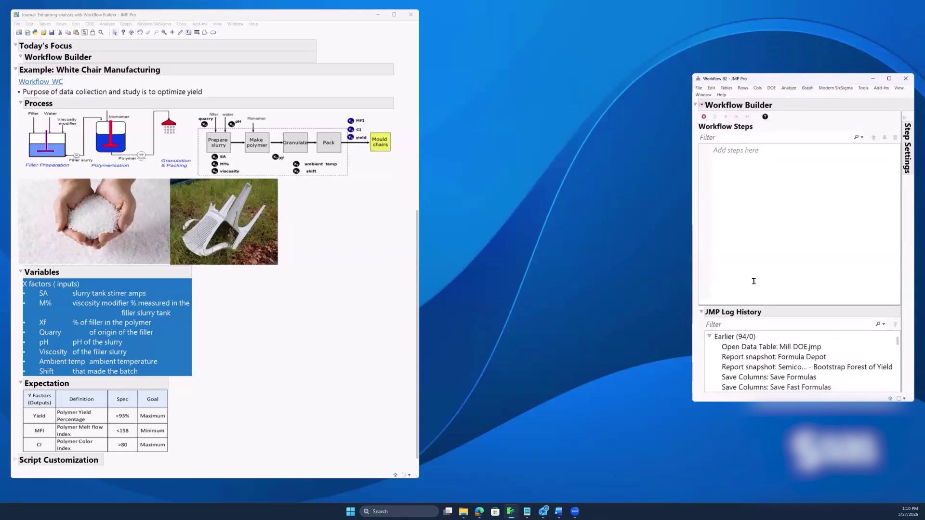
Import the White Polymer _Main Data worksheet from the White Polymer _Set 1 Excel file, and widen and reposition the data table window
{"action": "left_click", "coordinate": [244, 338]}
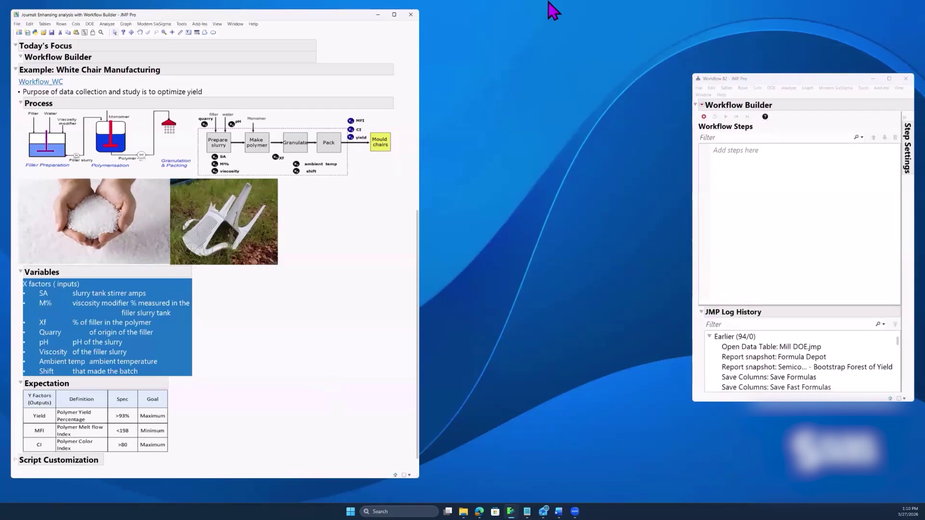
{"action": "left_click", "coordinate": [17, 24]}
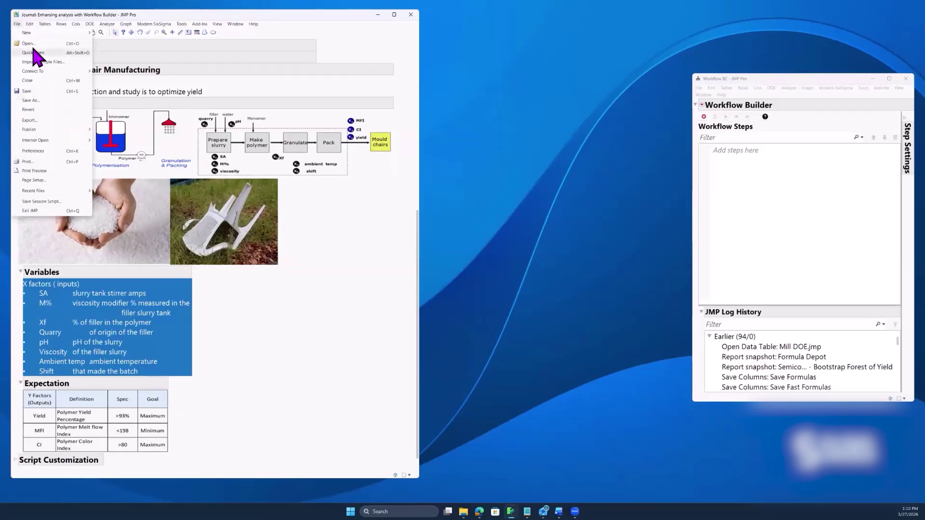
{"action": "left_click", "coordinate": [188, 151]}
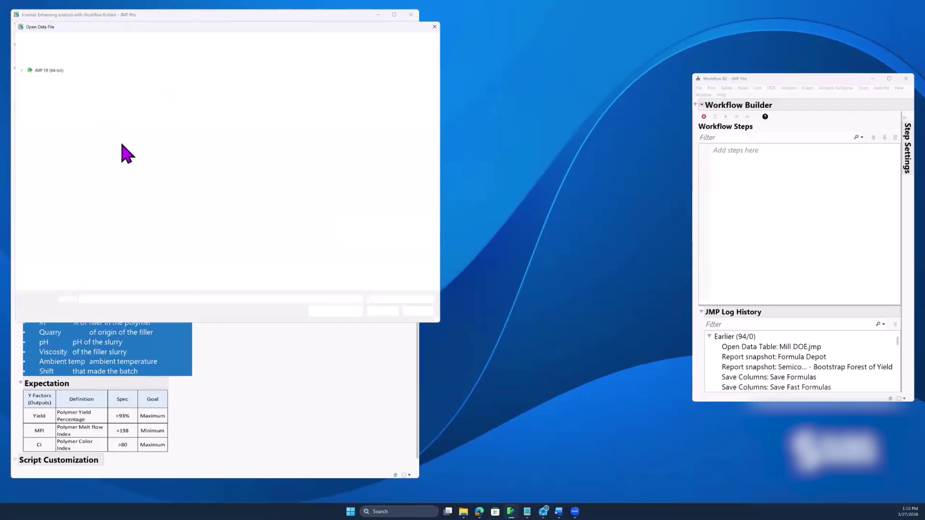
{"action": "left_click", "coordinate": [99, 131]}
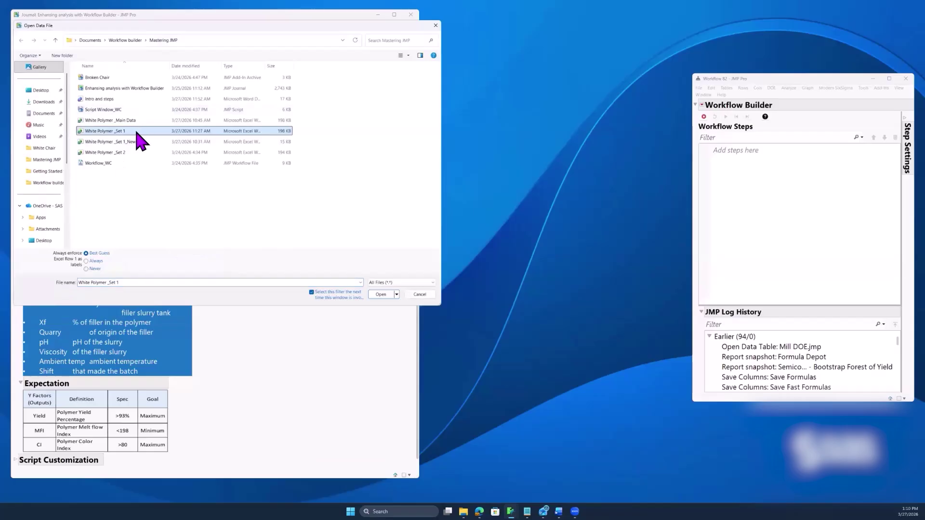
{"action": "left_click", "coordinate": [379, 295]}
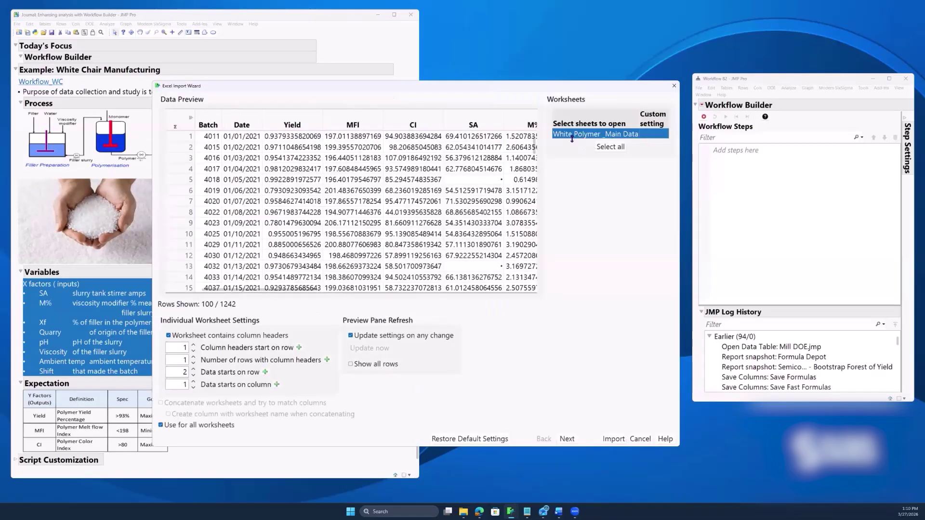
{"action": "left_click_drag", "start_coordinate": [236, 290], "coordinate": [196, 302]}
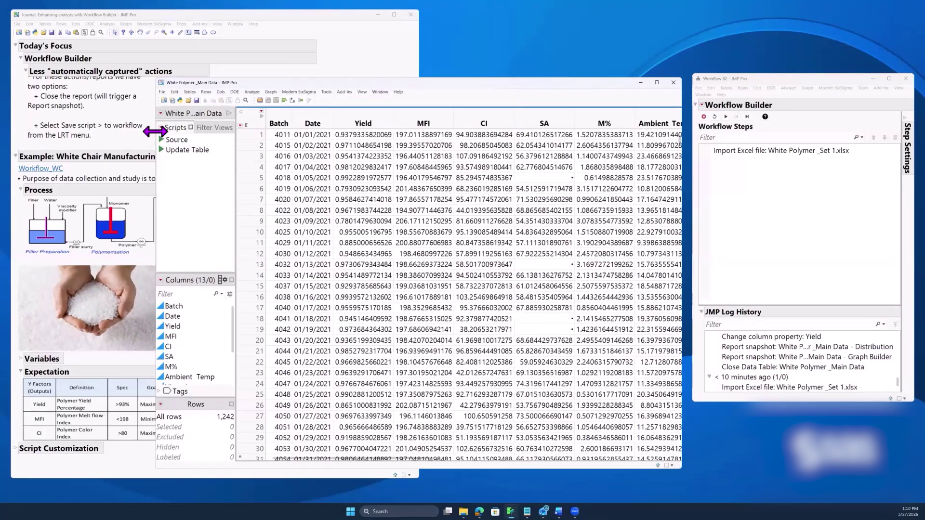
{"action": "left_click_drag", "start_coordinate": [212, 151], "coordinate": [104, 151]}
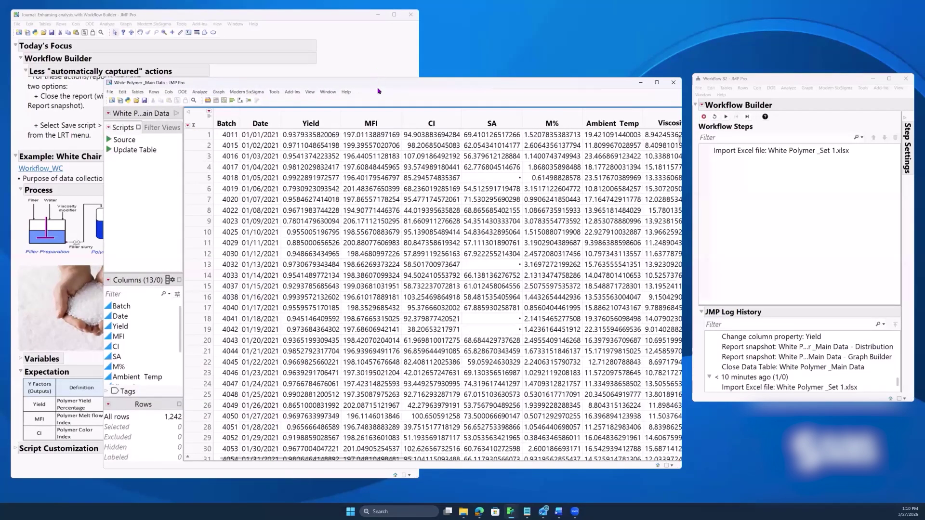
{"action": "left_click_drag", "start_coordinate": [380, 81], "coordinate": [372, 70]}
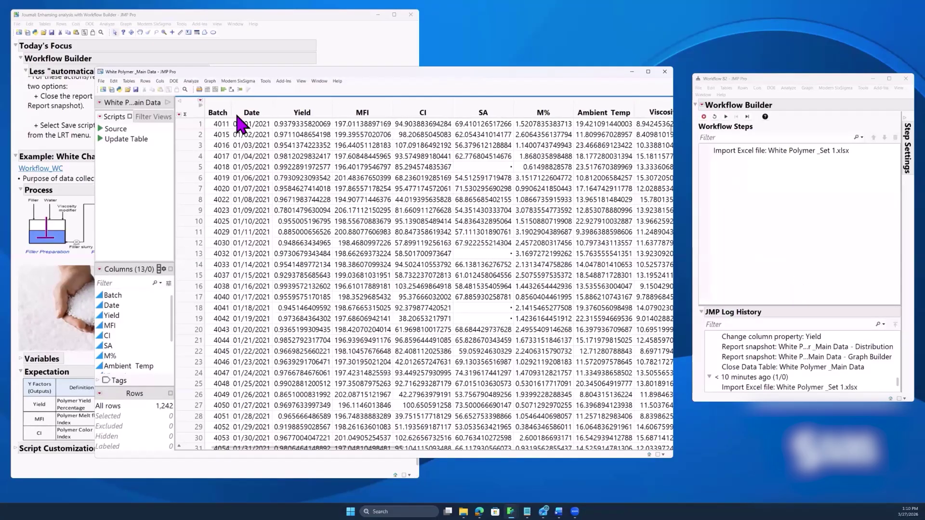
Show the column header graphs, review all columns, and select rows through the lower Yield histogram bars before clearing the row selection
{"action": "left_click", "coordinate": [199, 106]}
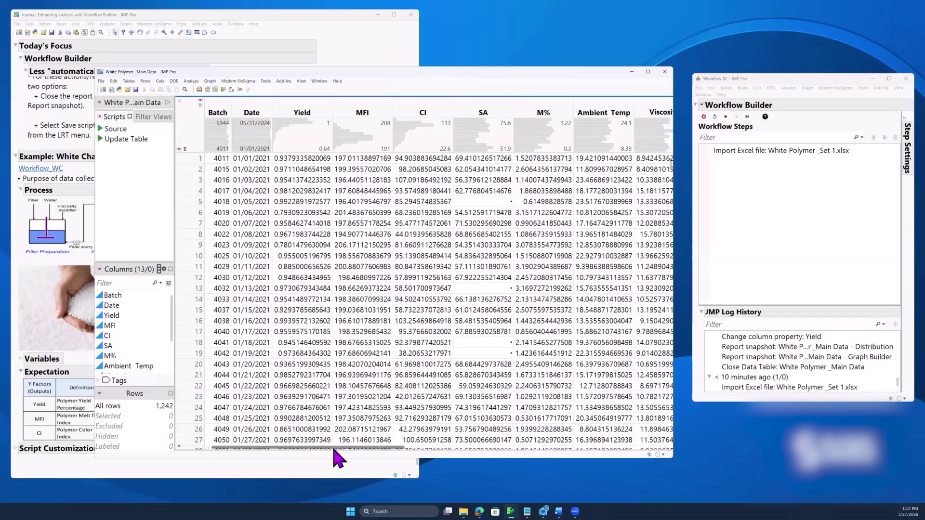
{"action": "left_click_drag", "start_coordinate": [334, 447], "coordinate": [437, 461]}
{"action": "left_click_drag", "start_coordinate": [501, 463], "coordinate": [206, 124]}
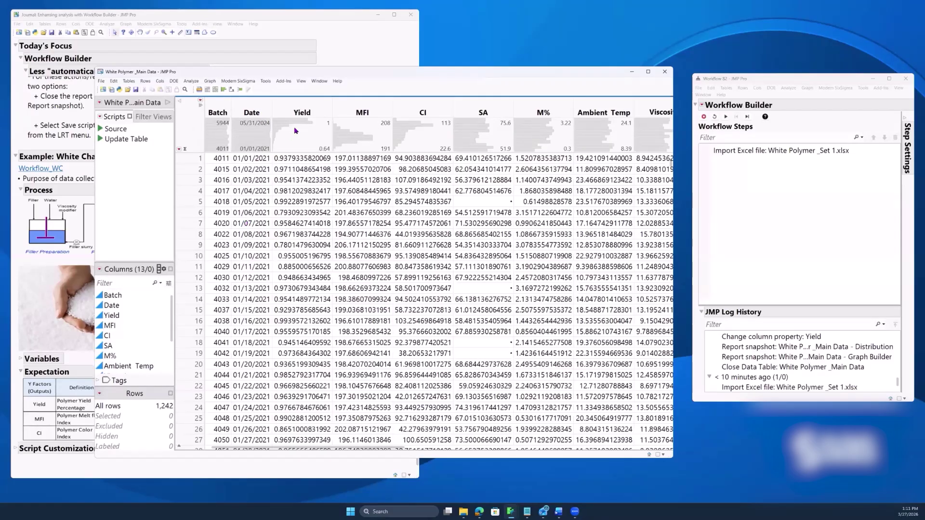
{"action": "left_click_drag", "start_coordinate": [299, 129], "coordinate": [284, 151]}
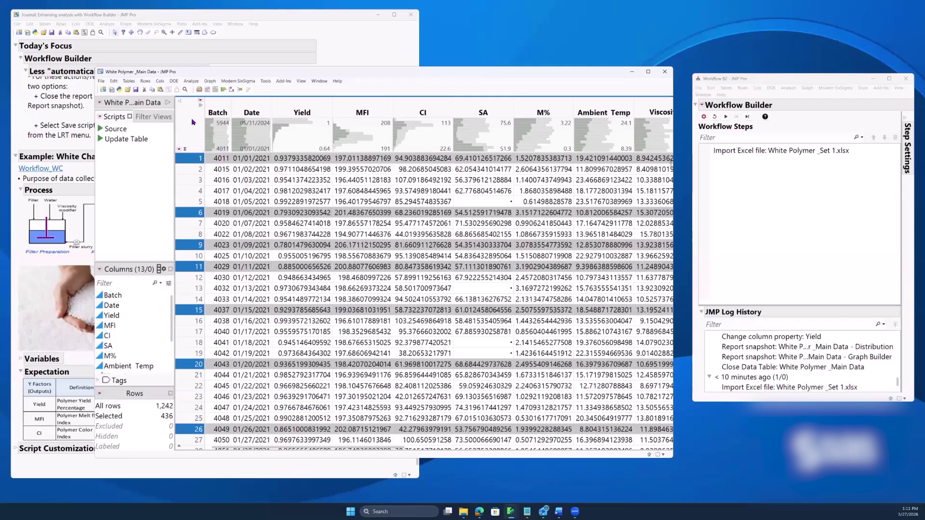
{"action": "left_click", "coordinate": [192, 122]}
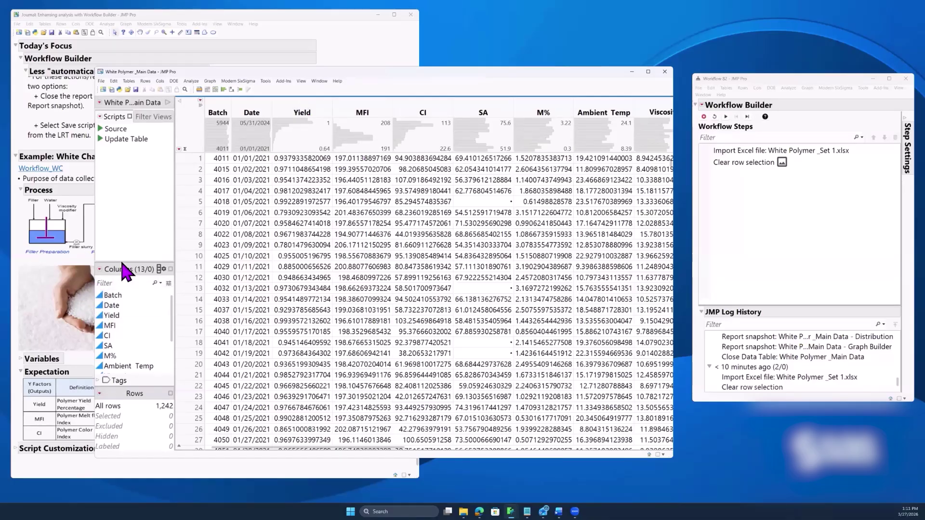
Enlarge the columns list, set the Batch column's modeling type to Nominal, and check the recorded workflow step
{"action": "left_click_drag", "start_coordinate": [123, 262], "coordinate": [123, 192]}
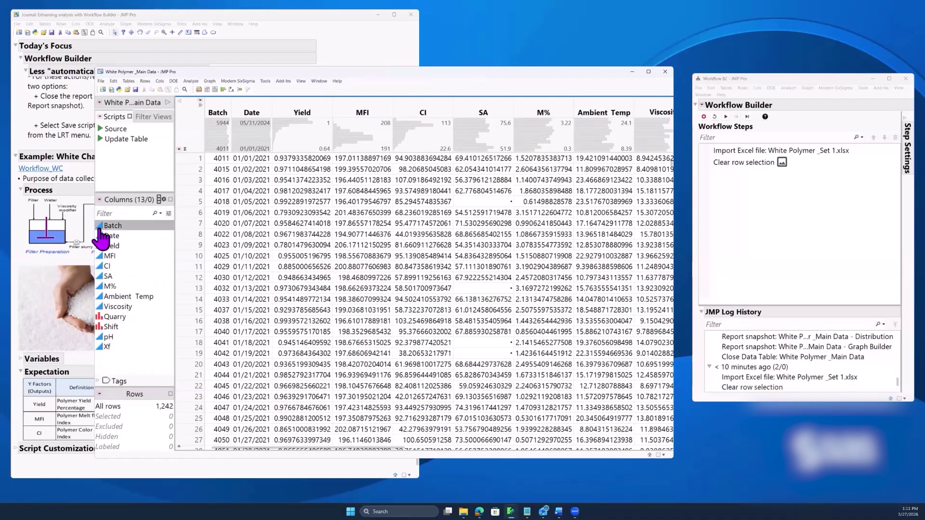
{"action": "left_click", "coordinate": [100, 232]}
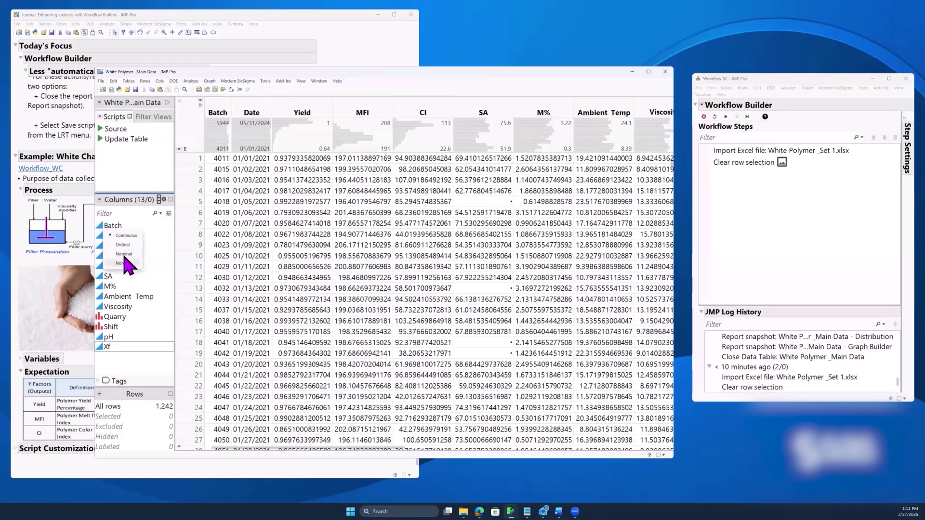
{"action": "left_click", "coordinate": [123, 259]}
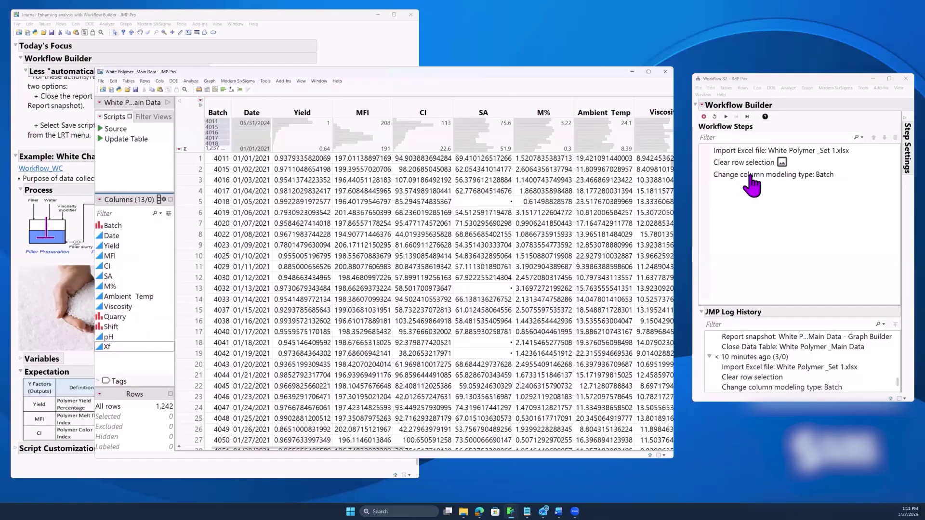
{"action": "mouse_move", "coordinate": [770, 184]}
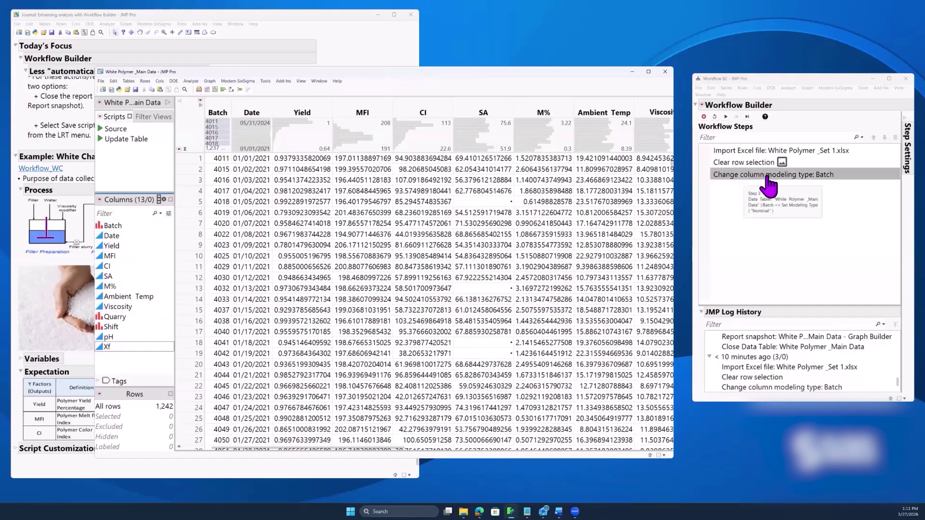
Set the modeling type of the Quarry and Shift columns to Ordinal, and reposition the data table window
{"action": "left_click", "coordinate": [100, 318]}
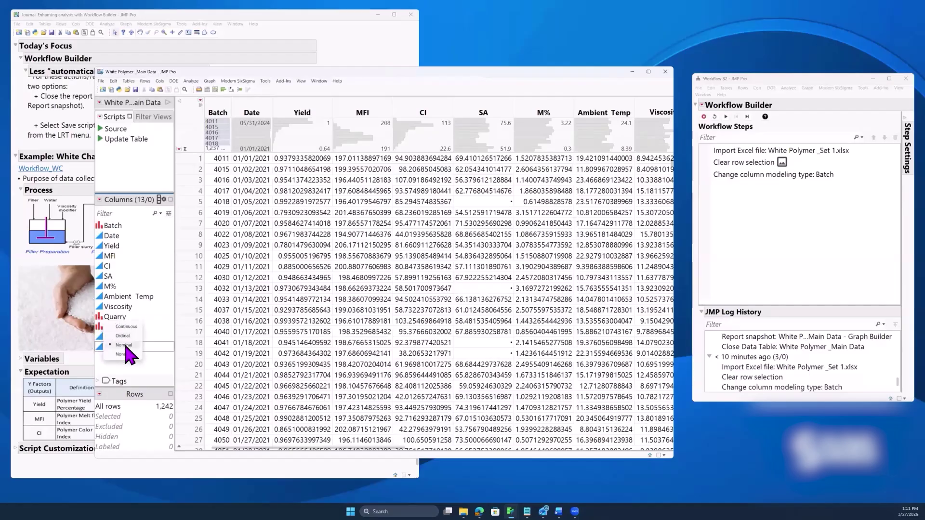
{"action": "left_click", "coordinate": [265, 459]}
{"action": "left_click_drag", "start_coordinate": [292, 453], "coordinate": [381, 448]}
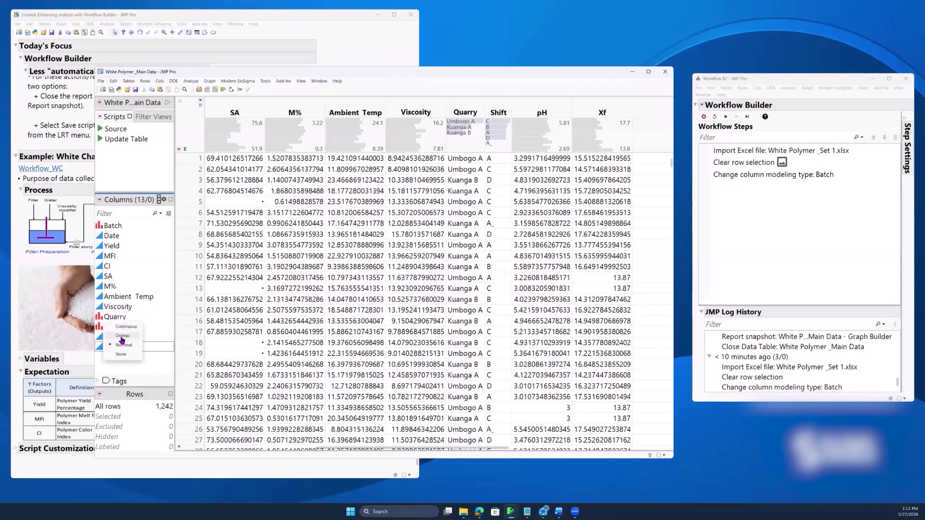
{"action": "left_click", "coordinate": [100, 331]}
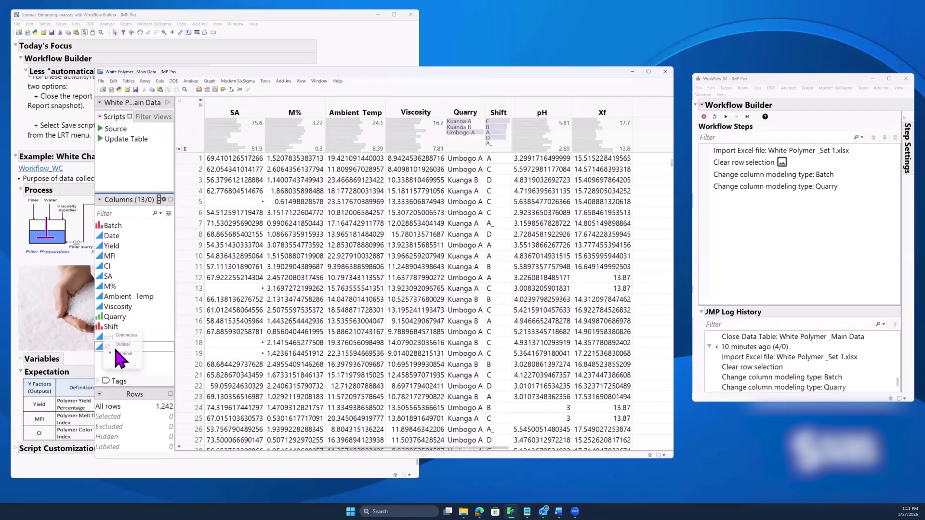
{"action": "left_click", "coordinate": [122, 346]}
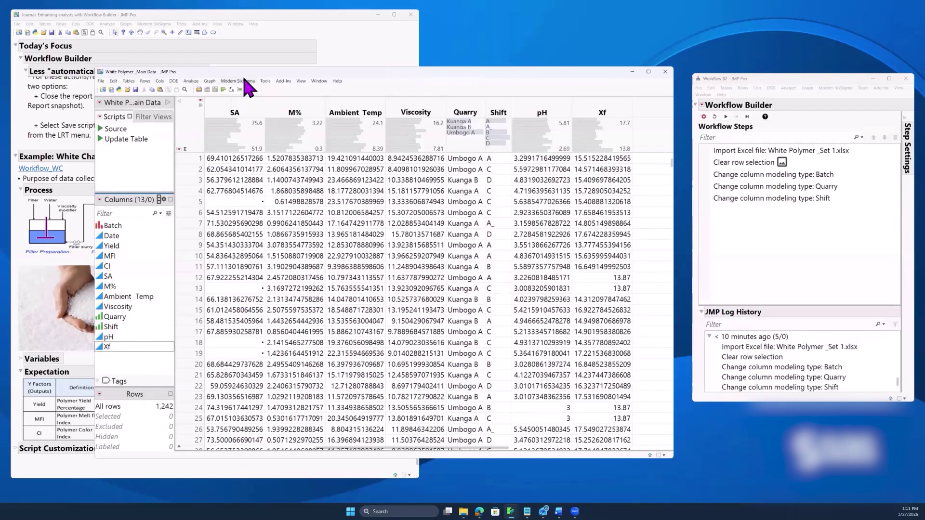
{"action": "left_click_drag", "start_coordinate": [240, 73], "coordinate": [312, 68]}
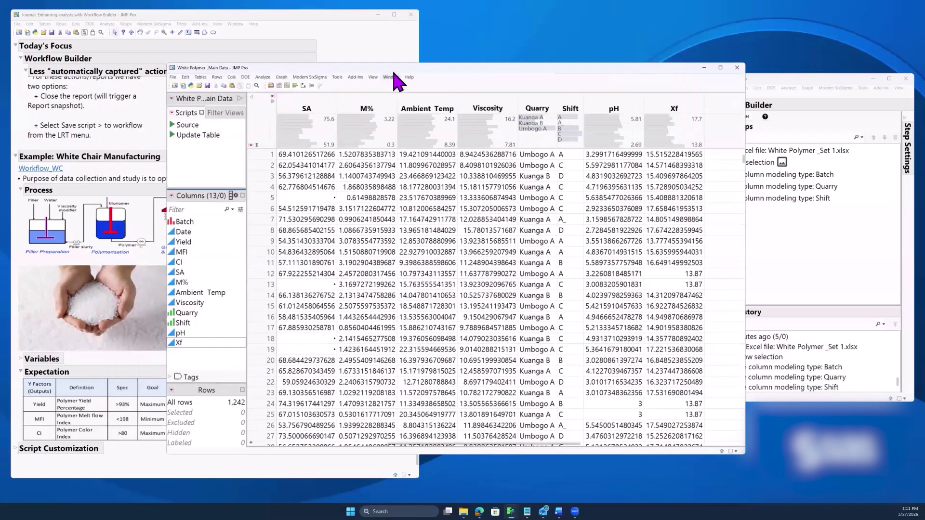
Reposition the data table window, select the rows with Shift value A_ through the header graph, and clear the row selection
{"action": "left_click_drag", "start_coordinate": [392, 72], "coordinate": [334, 70]}
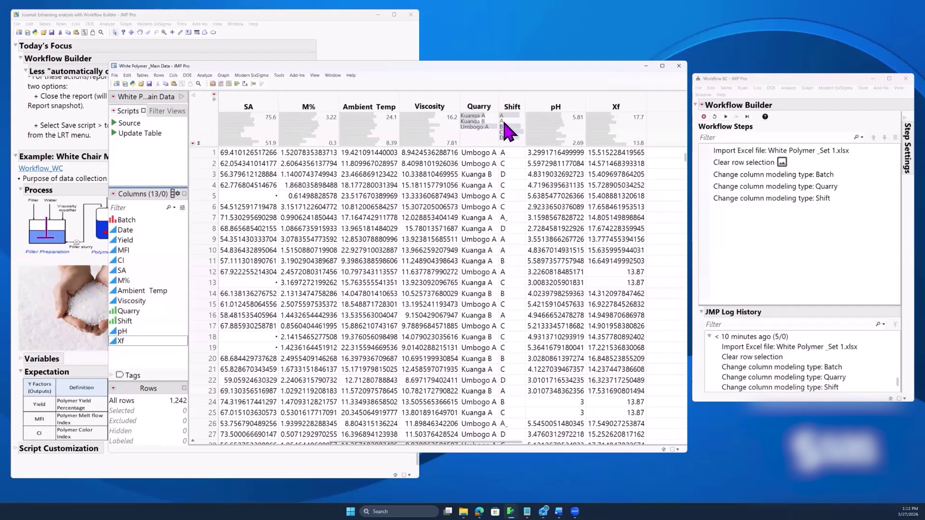
{"action": "left_click", "coordinate": [505, 122]}
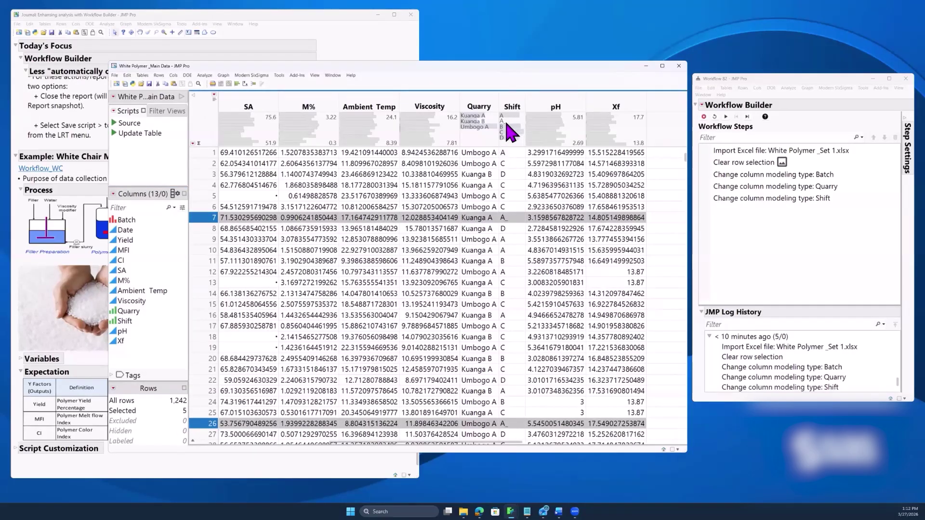
{"action": "left_click", "coordinate": [196, 125]}
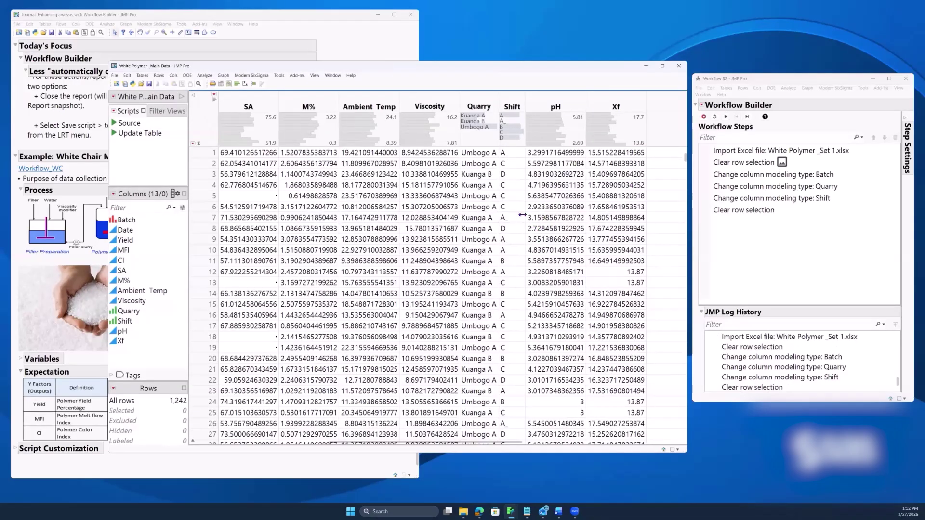
Recode the Shift column in place, merging the value A_ into A
{"action": "left_click", "coordinate": [513, 103]}
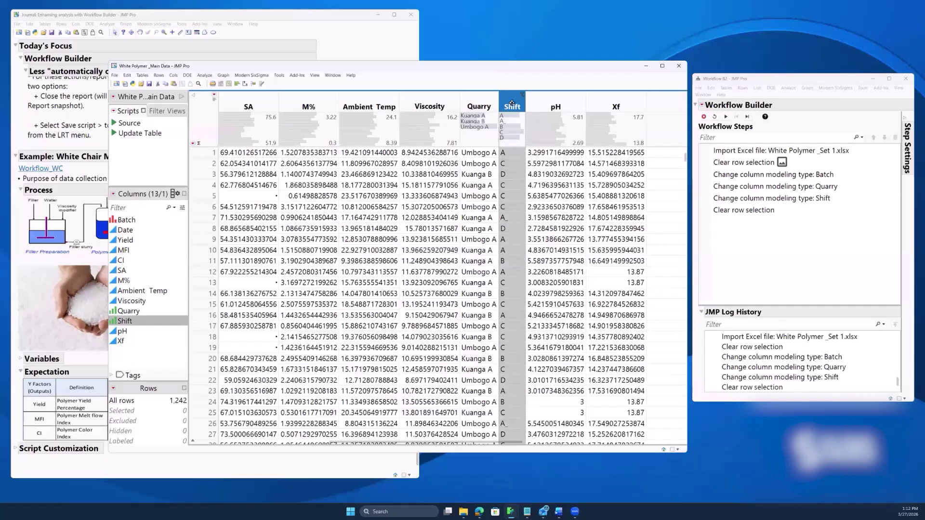
{"action": "right_click", "coordinate": [512, 103]}
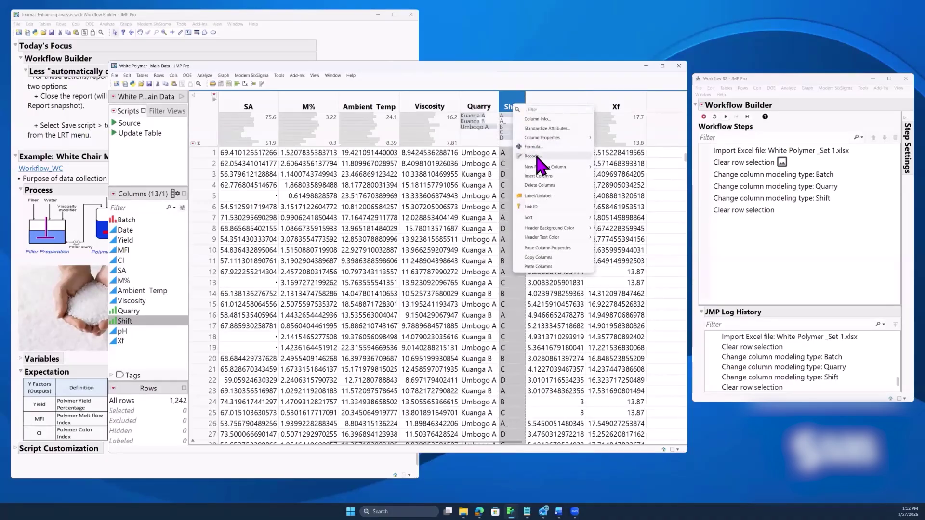
{"action": "left_click", "coordinate": [536, 156]}
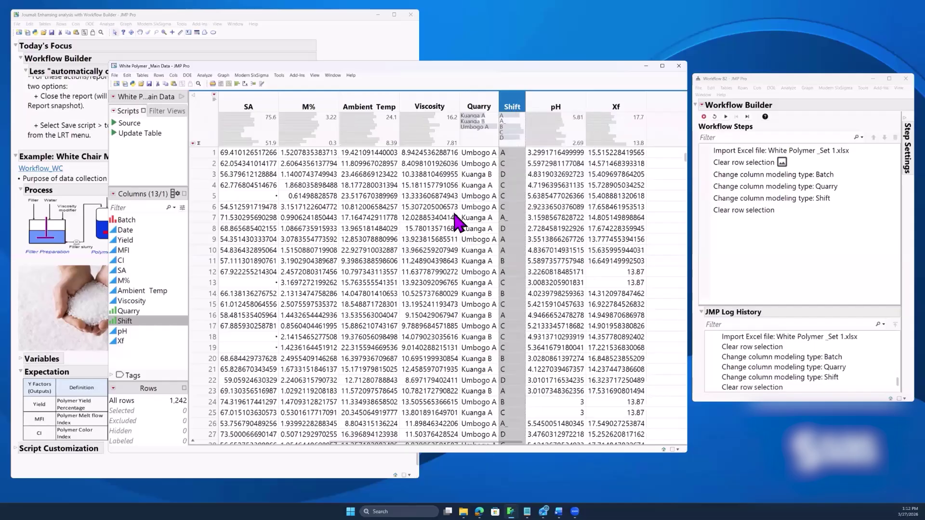
{"action": "left_click", "coordinate": [254, 141]}
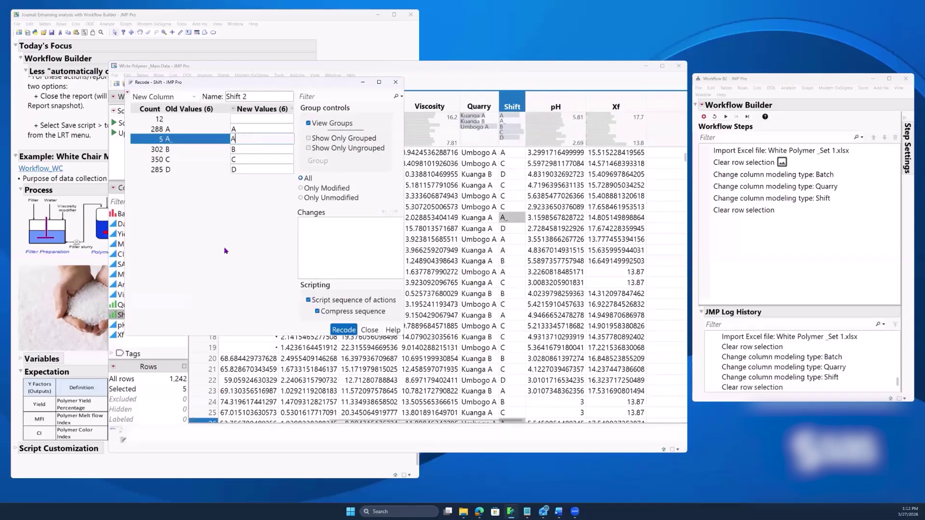
{"action": "key", "text": "Return"}
{"action": "left_click", "coordinate": [157, 98]}
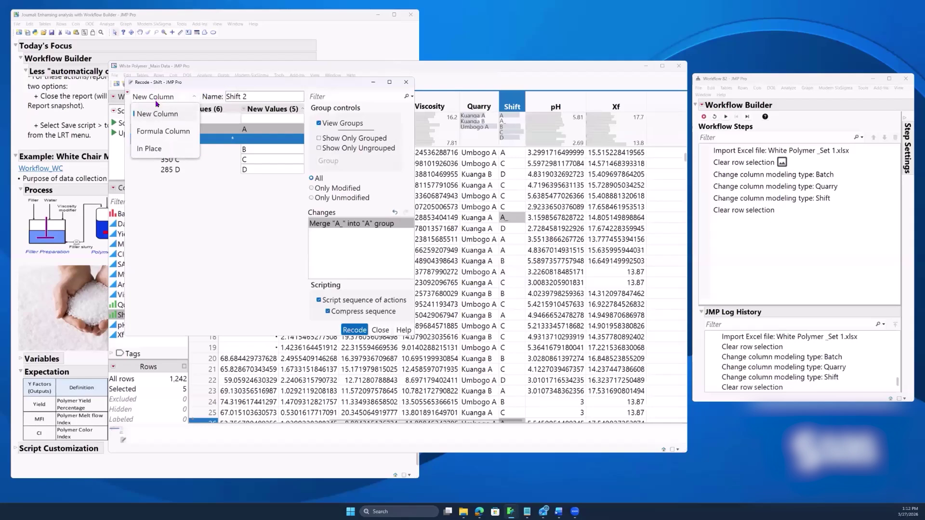
{"action": "left_click", "coordinate": [149, 148]}
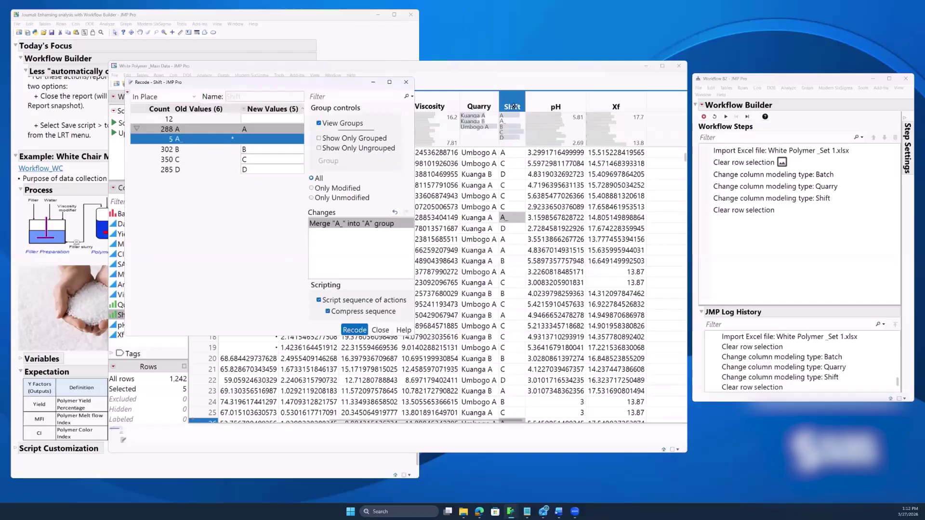
{"action": "left_click", "coordinate": [349, 332]}
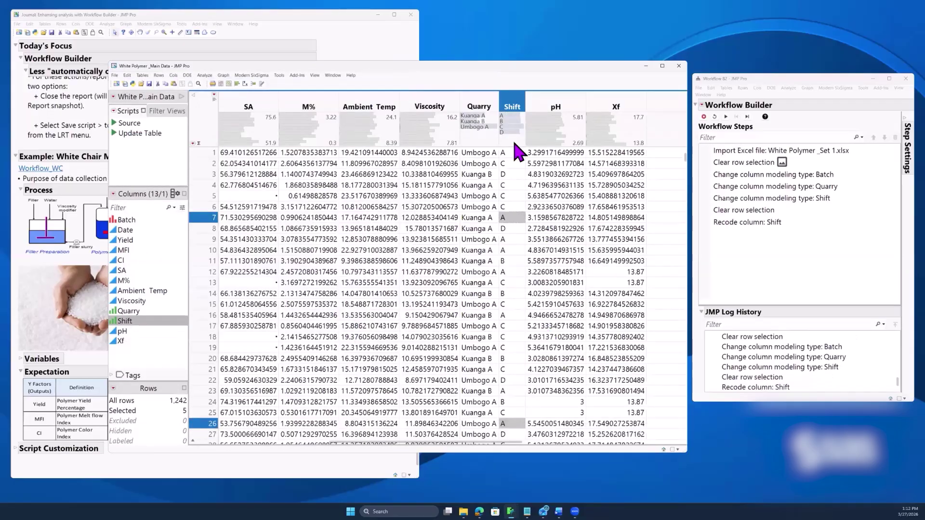
Examine the step settings and JSL code of the recorded Shift recode step, and reposition the Workflow Builder window beside the data table
{"action": "left_click", "coordinate": [745, 227]}
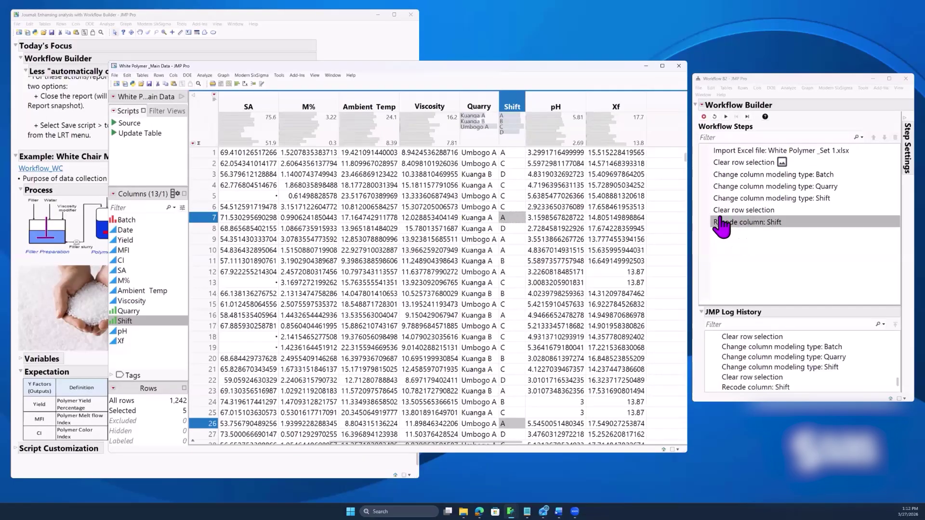
{"action": "left_click", "coordinate": [905, 120]}
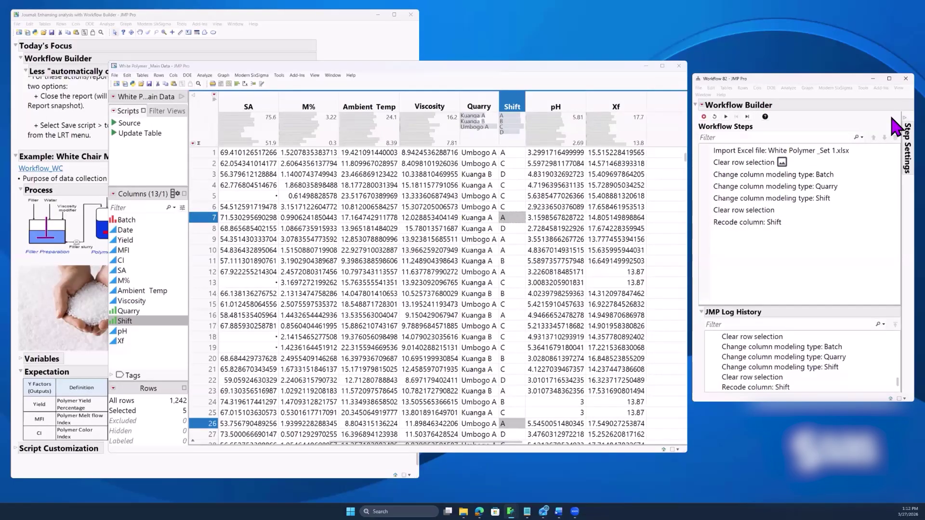
{"action": "left_click", "coordinate": [632, 215]}
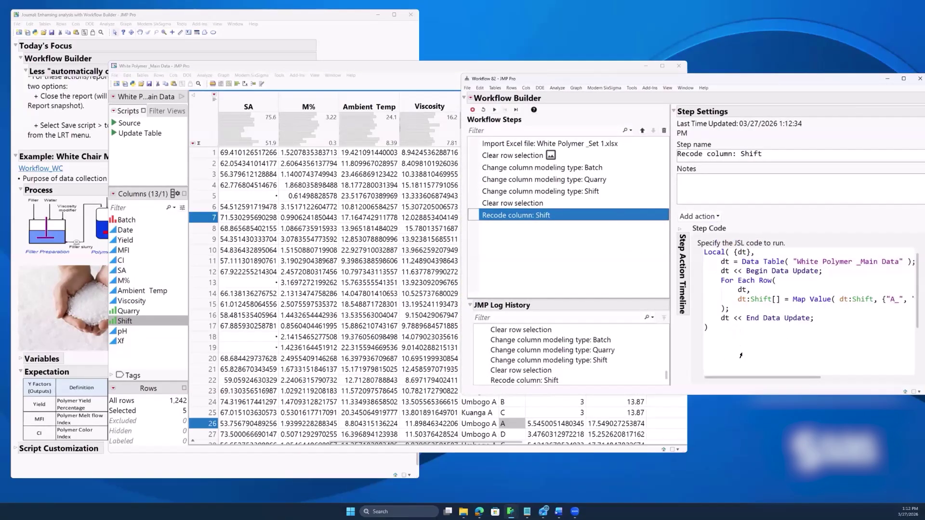
{"action": "left_click", "coordinate": [673, 112]}
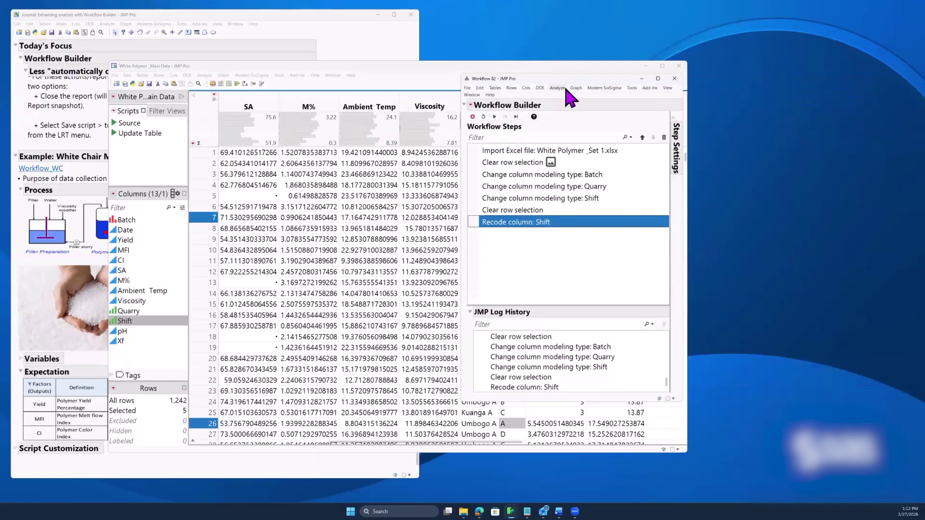
{"action": "left_click_drag", "start_coordinate": [555, 78], "coordinate": [791, 75]}
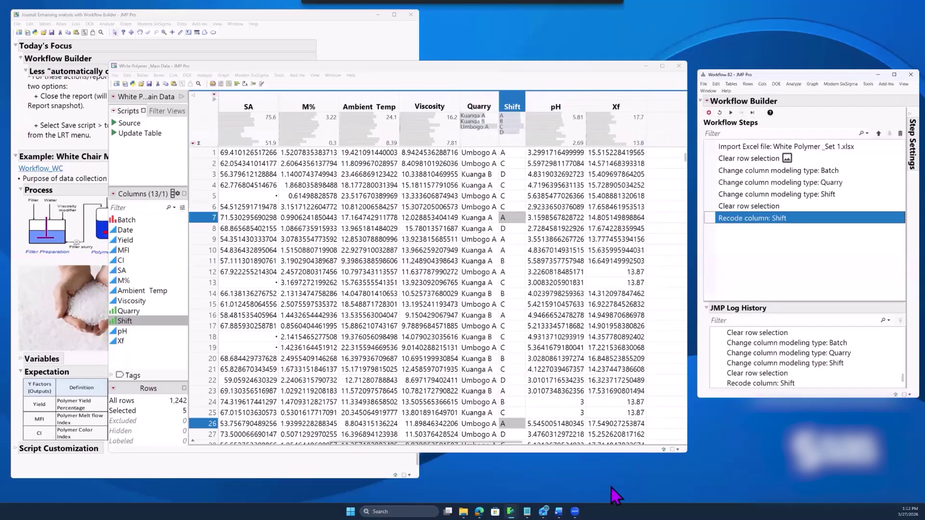
Clear the current selection and group the Yield, MFI and CI columns
{"action": "left_click", "coordinate": [490, 433]}
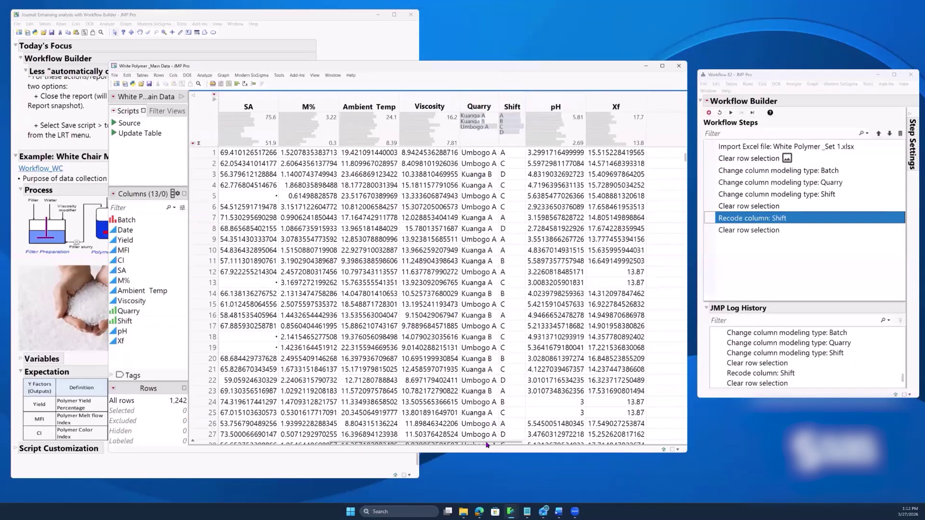
{"action": "left_click_drag", "start_coordinate": [487, 446], "coordinate": [356, 449]}
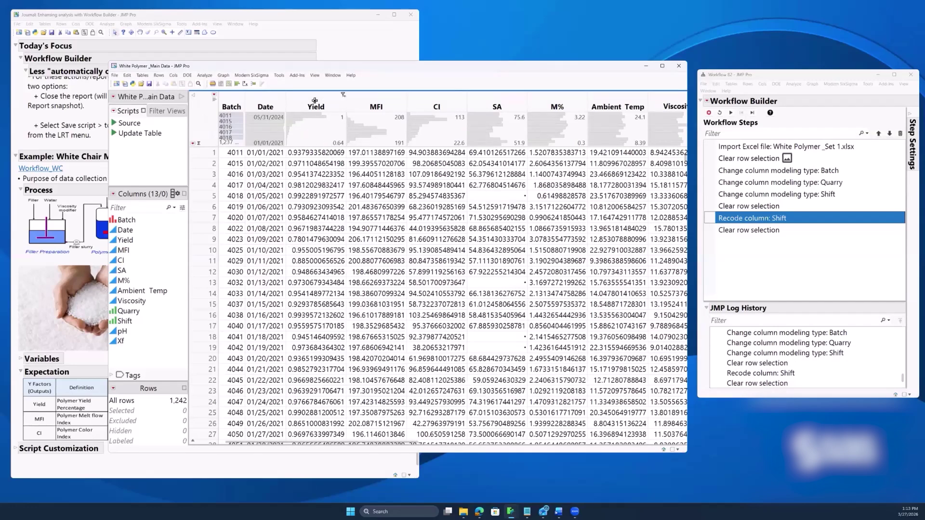
{"action": "left_click_drag", "start_coordinate": [323, 103], "coordinate": [430, 105]}
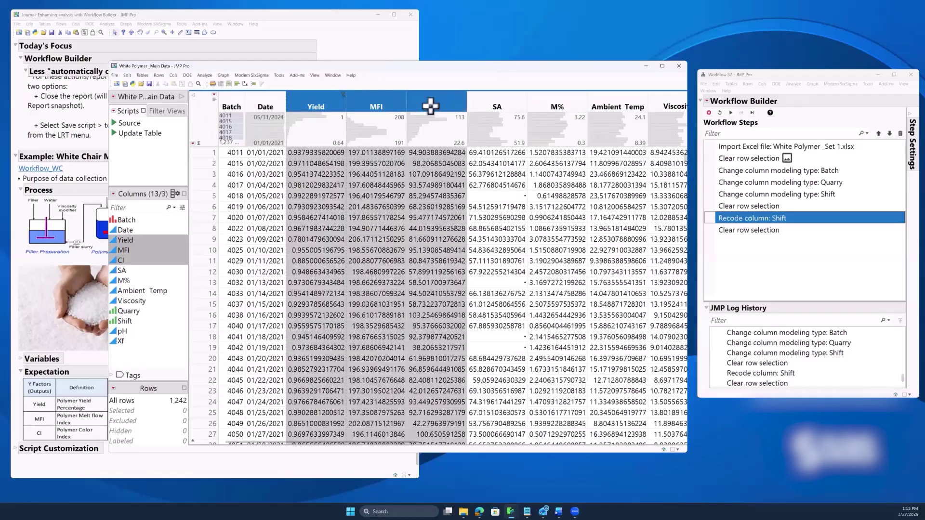
{"action": "right_click", "coordinate": [128, 253]}
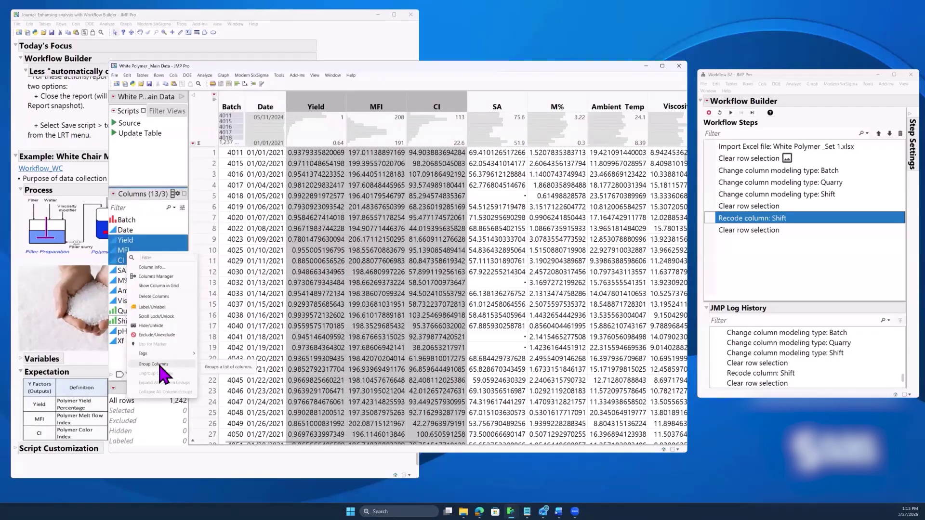
{"action": "left_click", "coordinate": [159, 365]}
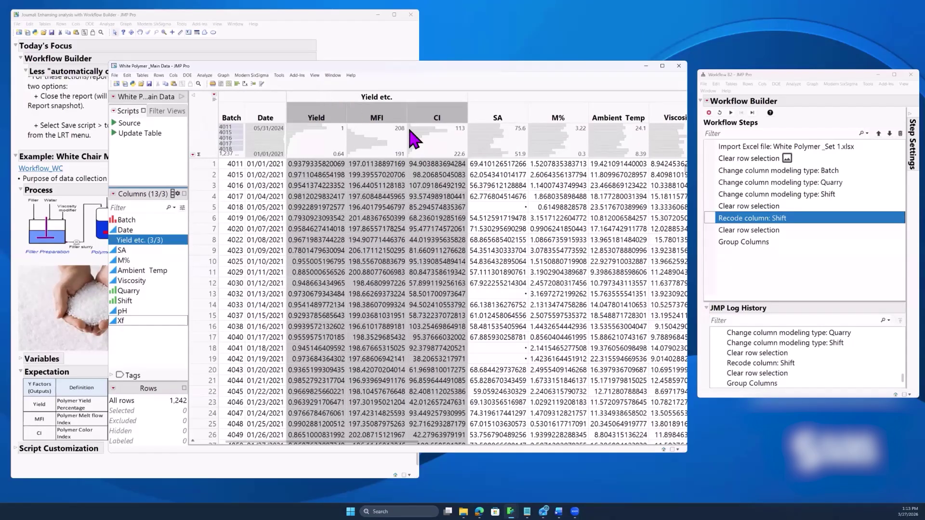
Expand the new column group containing Yield, MFI and CI, and rename it Outputs
{"action": "left_click", "coordinate": [112, 240]}
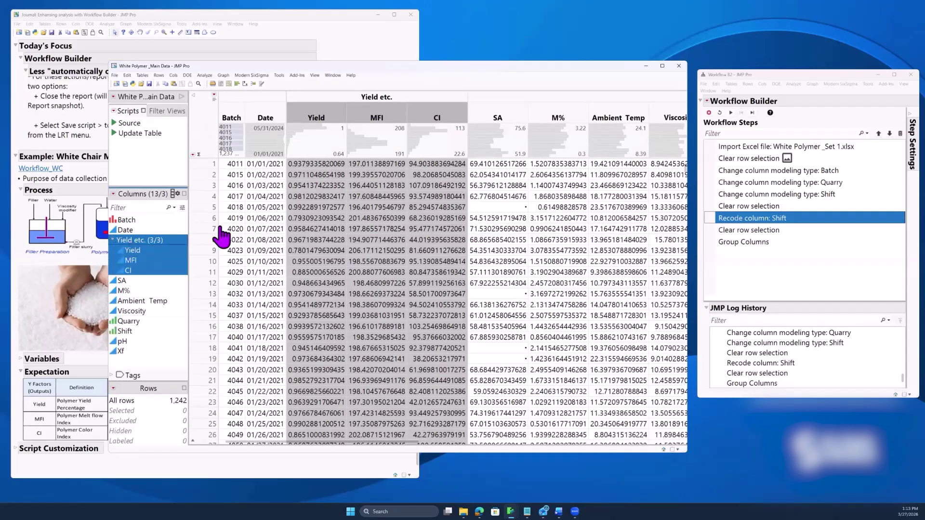
{"action": "double_click", "coordinate": [162, 238]}
{"action": "type", "text": "Ou"}
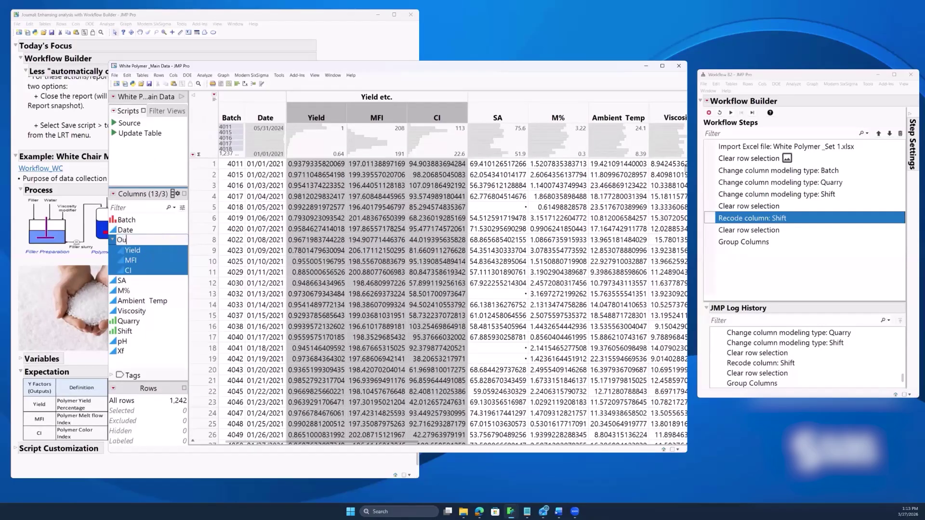
{"action": "type", "text": "tputs"}
{"action": "left_click", "coordinate": [153, 176]}
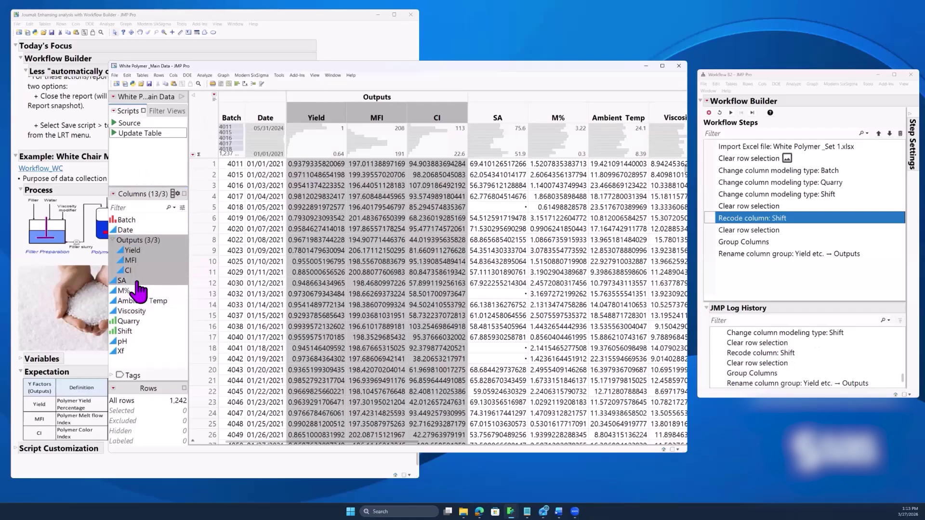
Group the columns from SA through Xf, rename the group Inputs, and clear the column selection
{"action": "left_click_drag", "start_coordinate": [137, 283], "coordinate": [123, 351]}
{"action": "right_click", "coordinate": [130, 314]}
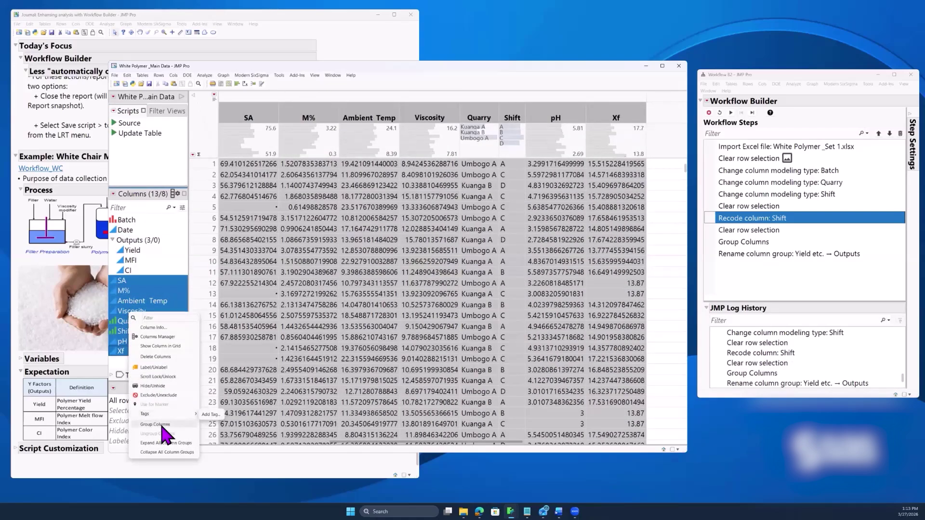
{"action": "left_click", "coordinate": [159, 425]}
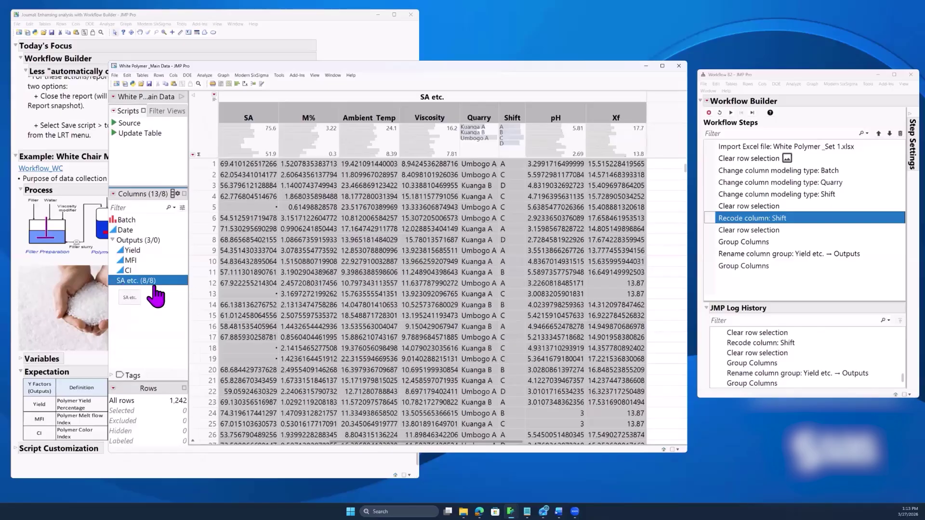
{"action": "double_click", "coordinate": [152, 282]}
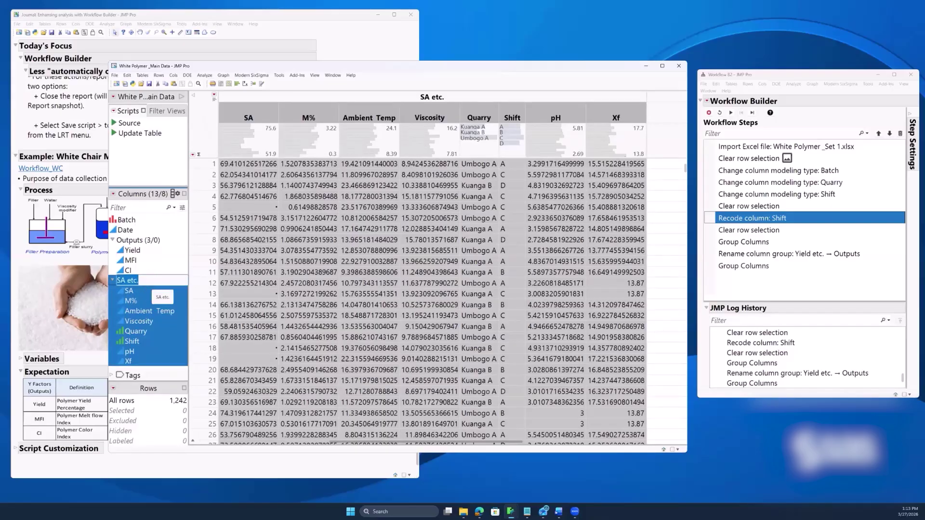
{"action": "key", "text": "BackSpace"}
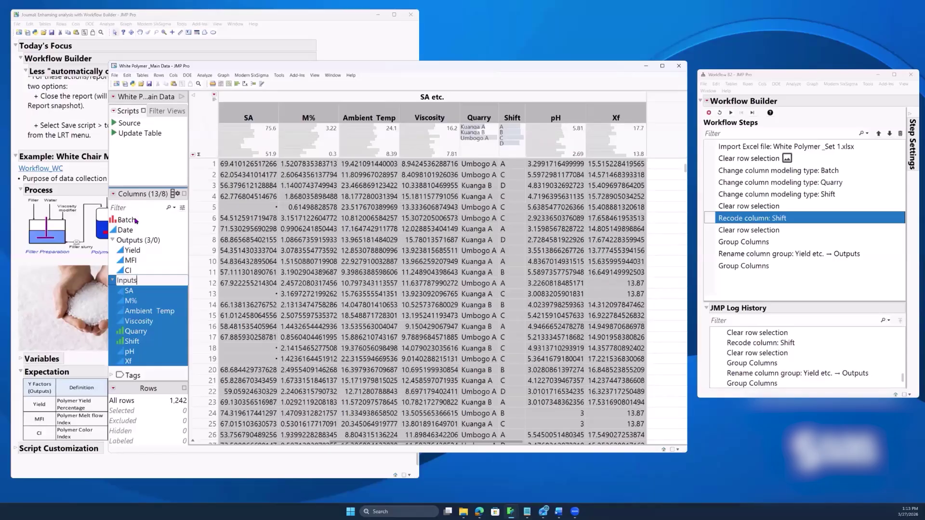
{"action": "key", "text": "Return"}
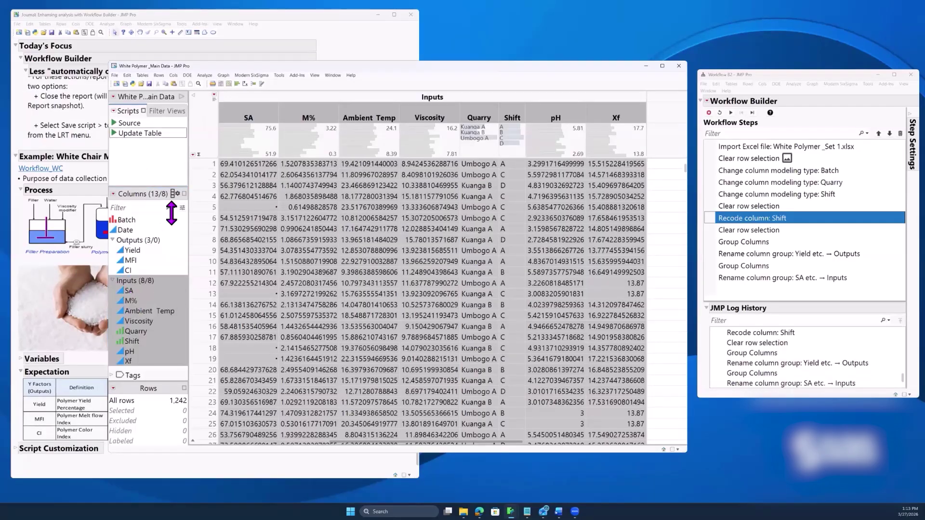
{"action": "left_click", "coordinate": [207, 120]}
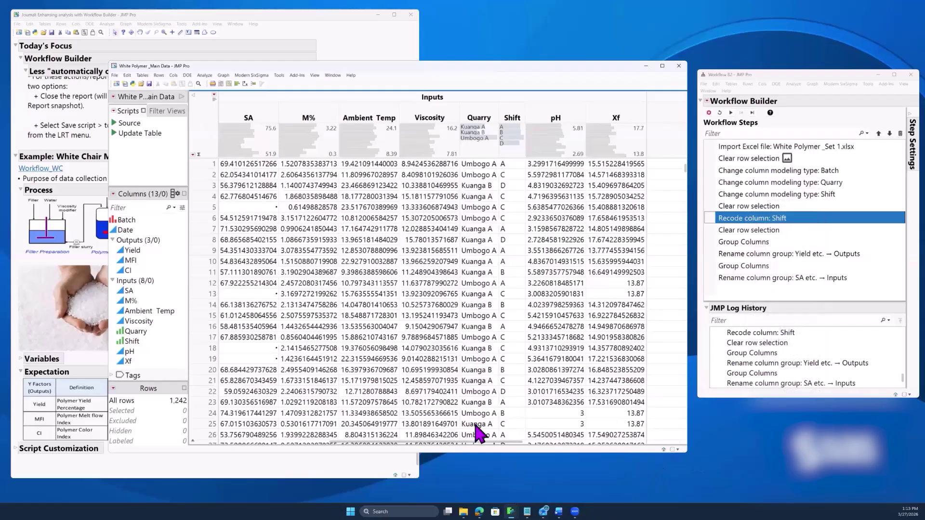
Move the data table window off the journal and check the Yield specification in the journal's Expectation table
{"action": "left_click_drag", "start_coordinate": [455, 442], "coordinate": [337, 441]}
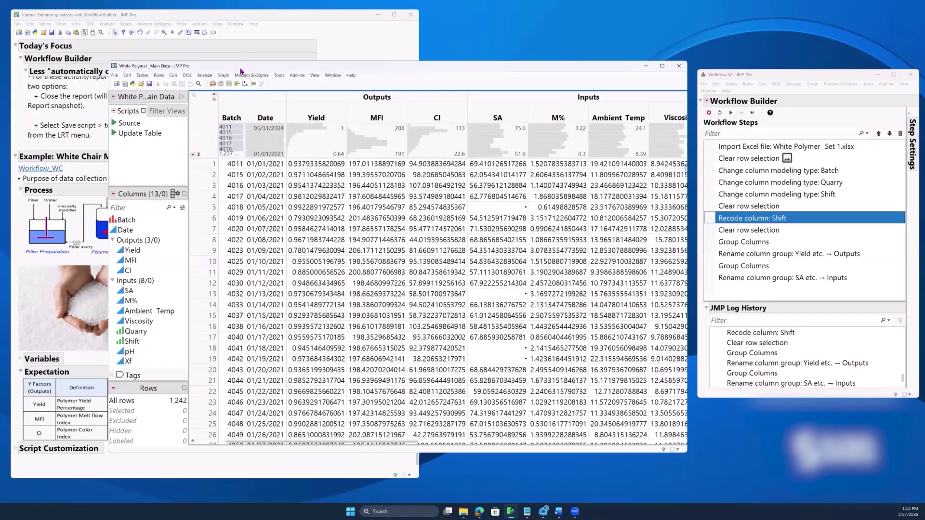
{"action": "left_click_drag", "start_coordinate": [240, 71], "coordinate": [251, 61]}
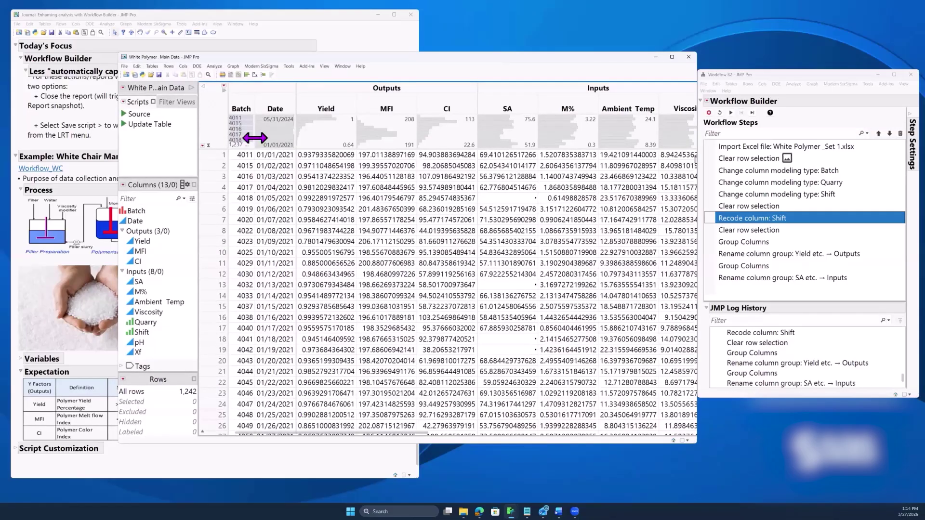
{"action": "left_click_drag", "start_coordinate": [253, 58], "coordinate": [309, 64]}
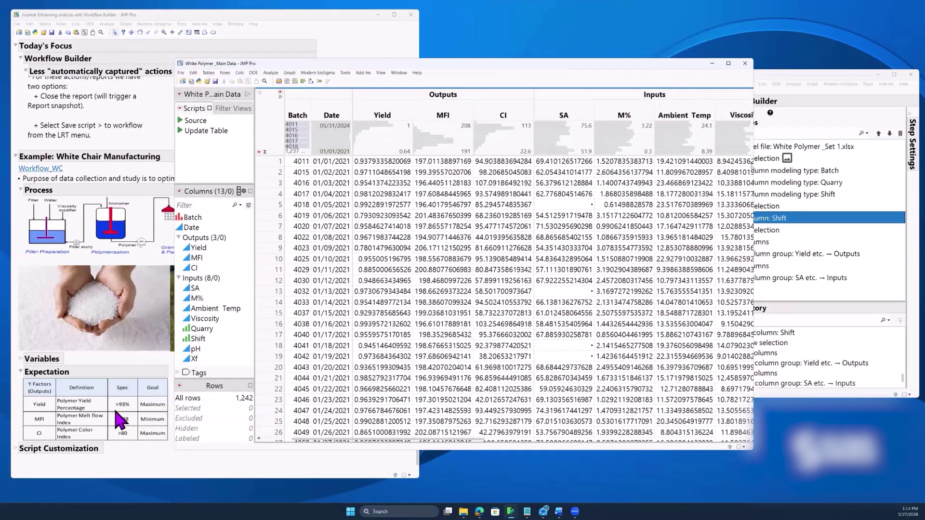
{"action": "left_click", "coordinate": [130, 418]}
{"action": "left_click_drag", "start_coordinate": [126, 398], "coordinate": [110, 414]}
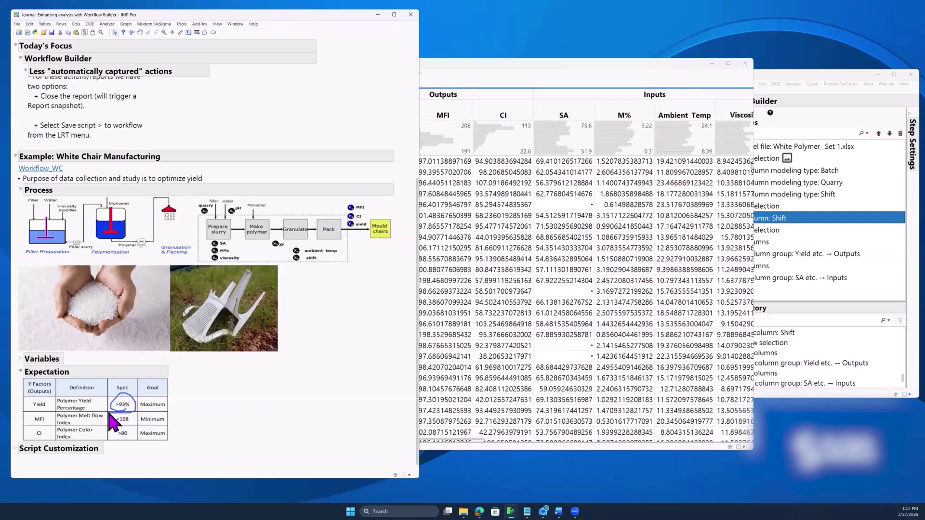
Add a Spec Limits property to the Yield column with a lower limit of 0.93, shown as graph reference lines
{"action": "left_click", "coordinate": [445, 77]}
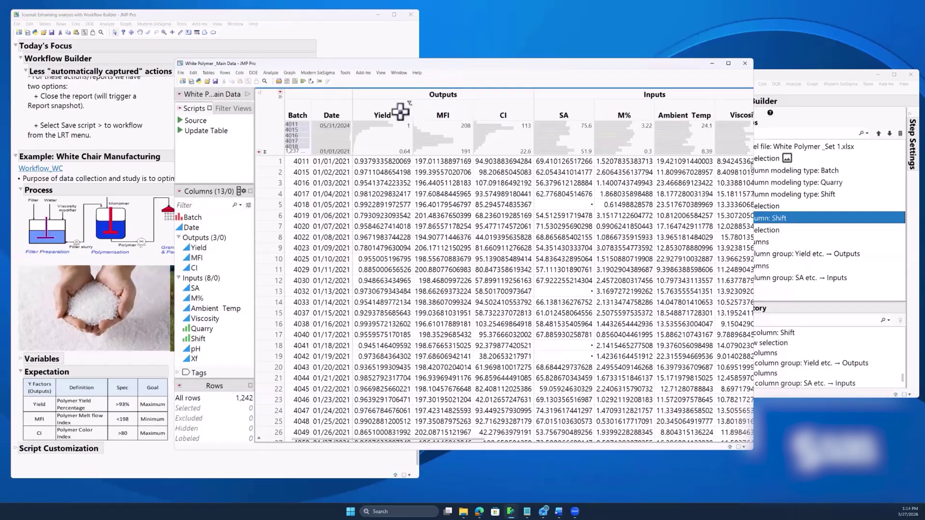
{"action": "left_click", "coordinate": [375, 106]}
{"action": "right_click", "coordinate": [198, 249]}
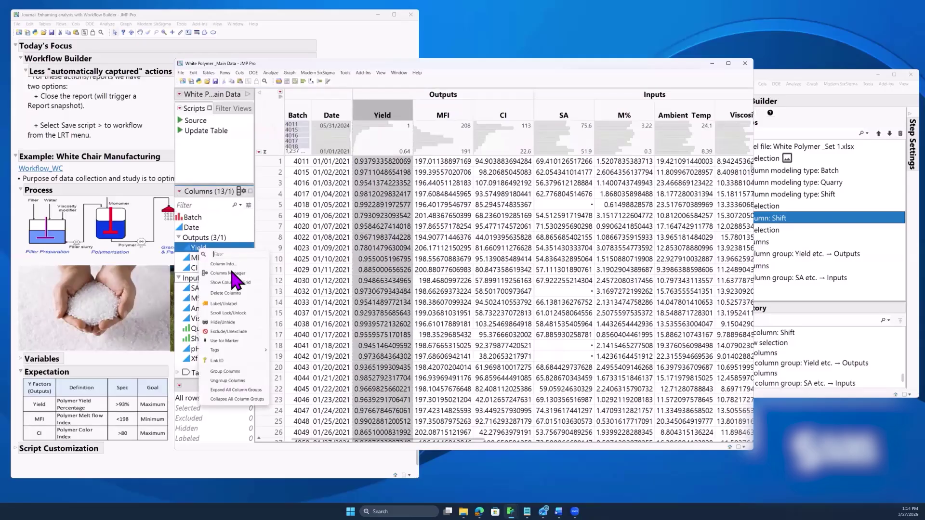
{"action": "left_click", "coordinate": [264, 163]}
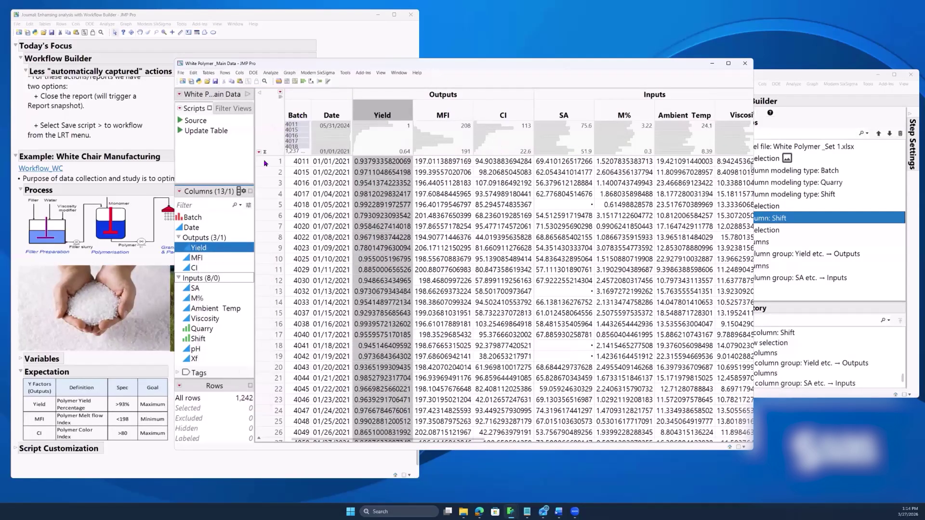
{"action": "left_click", "coordinate": [233, 197]}
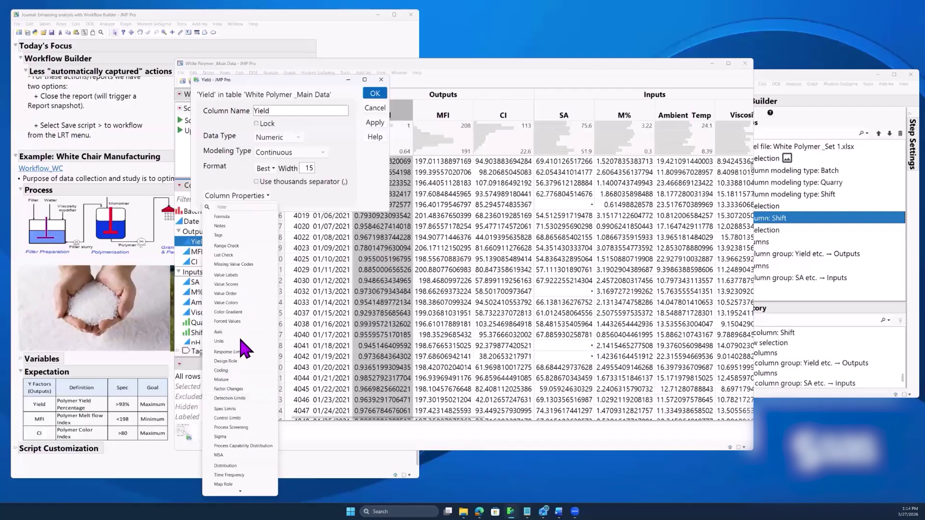
{"action": "left_click", "coordinate": [231, 409]}
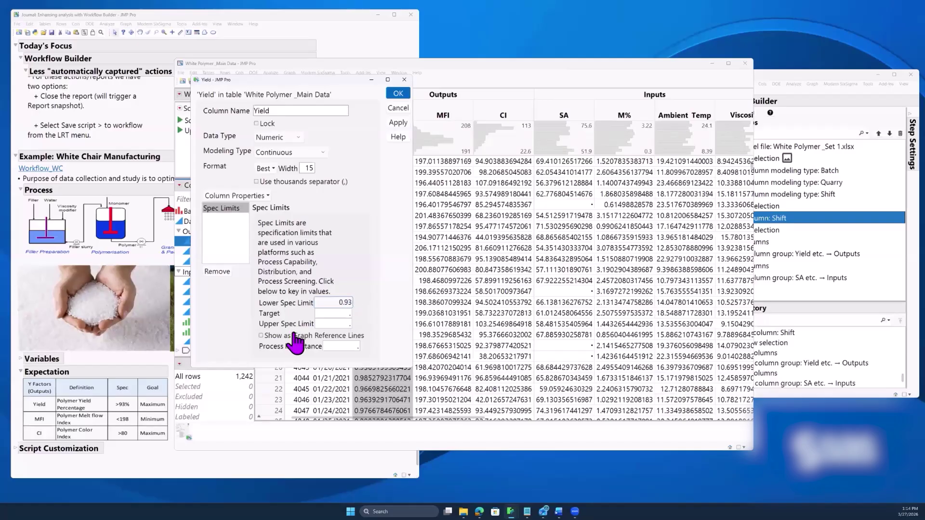
{"action": "left_click", "coordinate": [261, 336]}
{"action": "left_click", "coordinate": [395, 96]}
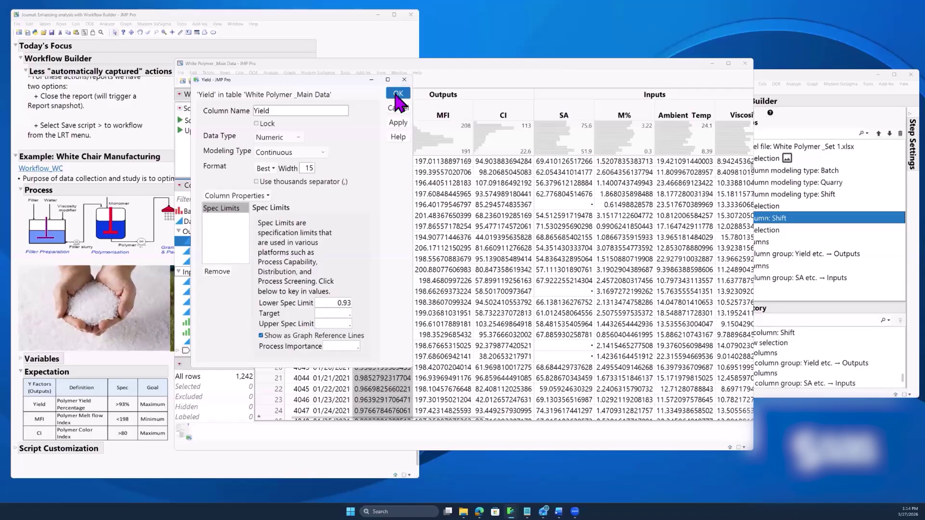
{"action": "left_click", "coordinate": [397, 96]}
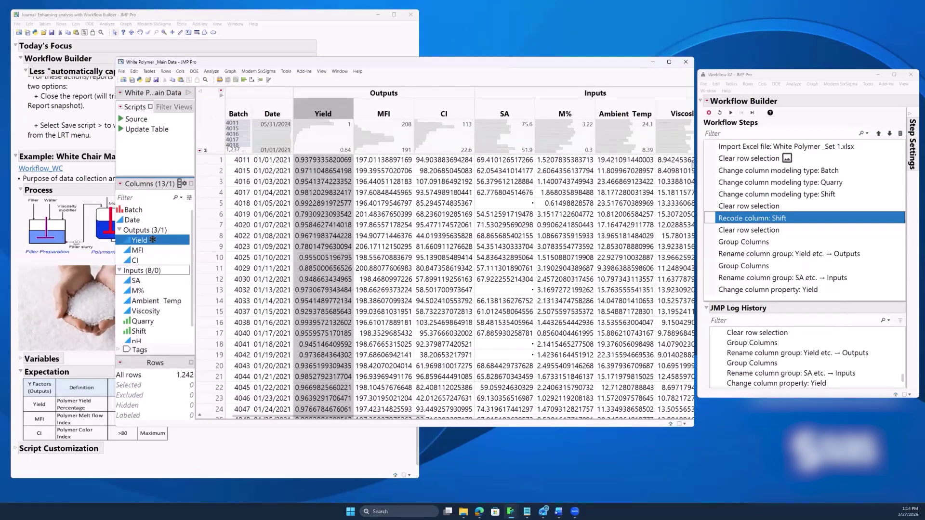
Lengthen the Workflow Builder window and select all rows of Shift C in the main data table
{"action": "left_click_drag", "start_coordinate": [799, 396], "coordinate": [800, 478]}
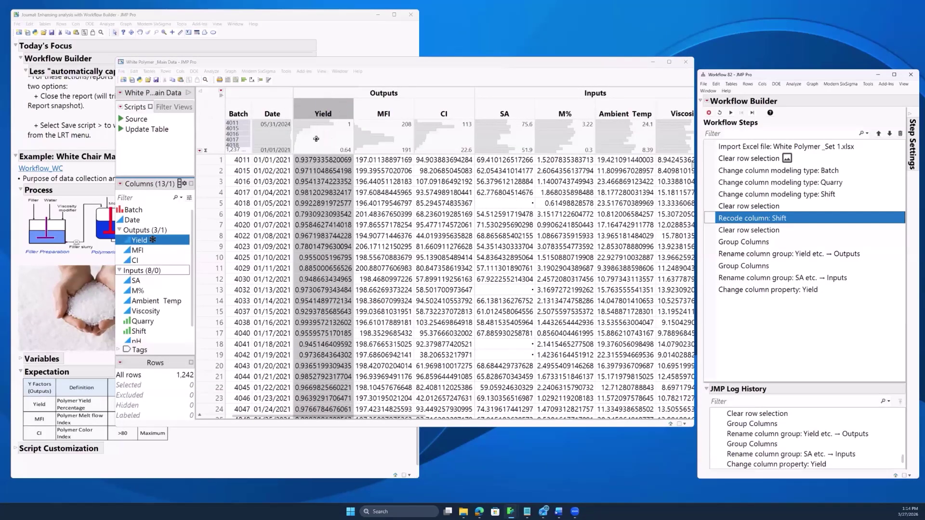
{"action": "left_click", "coordinate": [153, 240]}
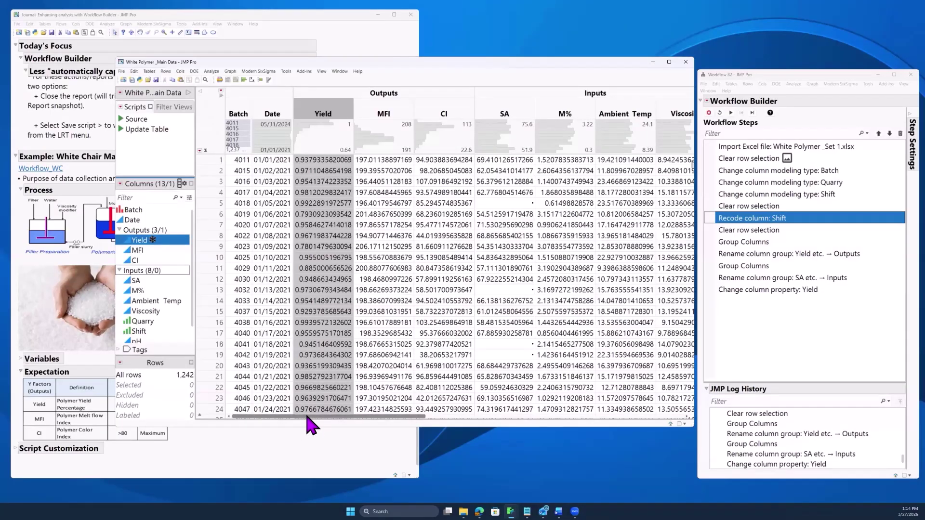
{"action": "left_click_drag", "start_coordinate": [307, 418], "coordinate": [449, 418]}
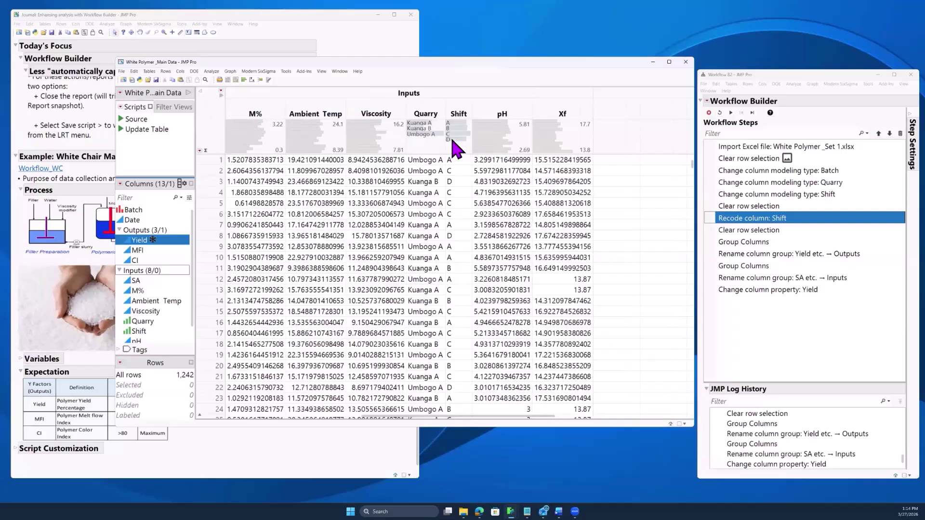
{"action": "left_click", "coordinate": [454, 137]}
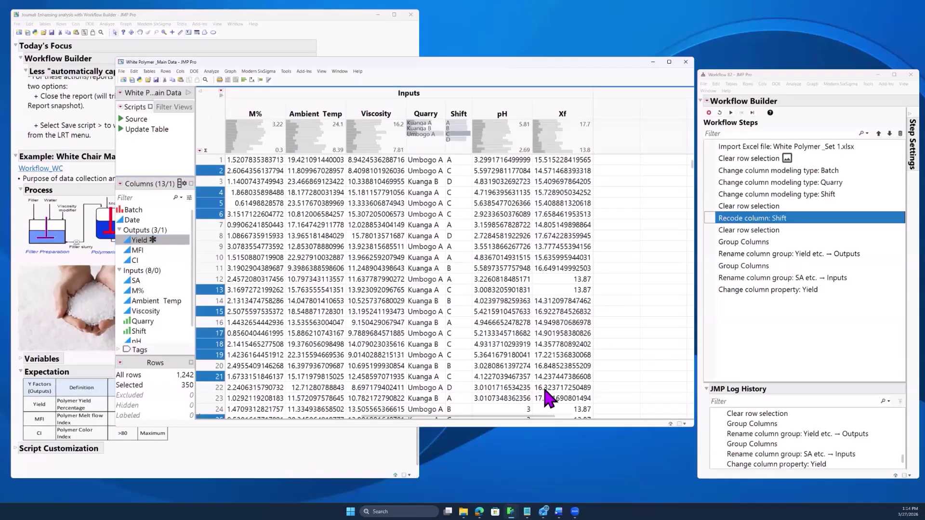
{"action": "left_click", "coordinate": [218, 121]}
{"action": "left_click", "coordinate": [458, 133]}
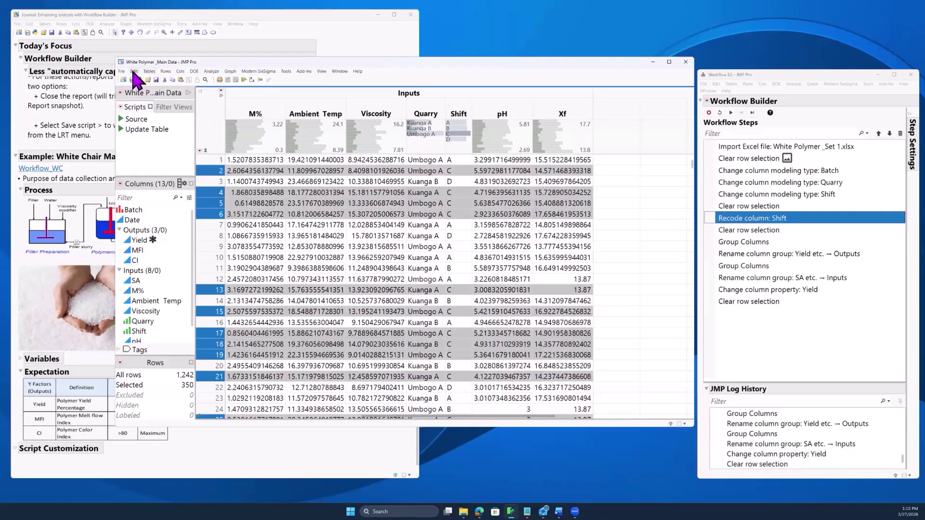
Create a subset data table from the selected rows with all columns, and minimize the subset window
{"action": "left_click", "coordinate": [150, 71]}
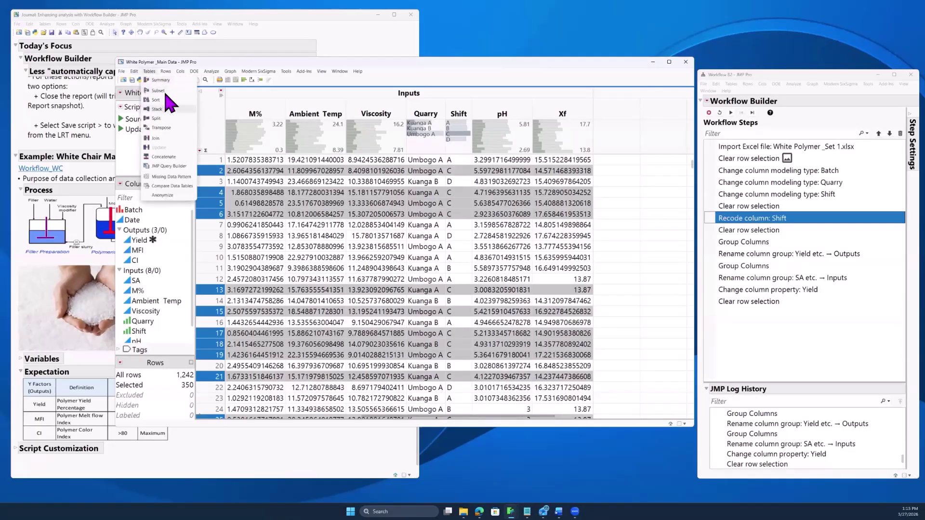
{"action": "left_click", "coordinate": [159, 91]}
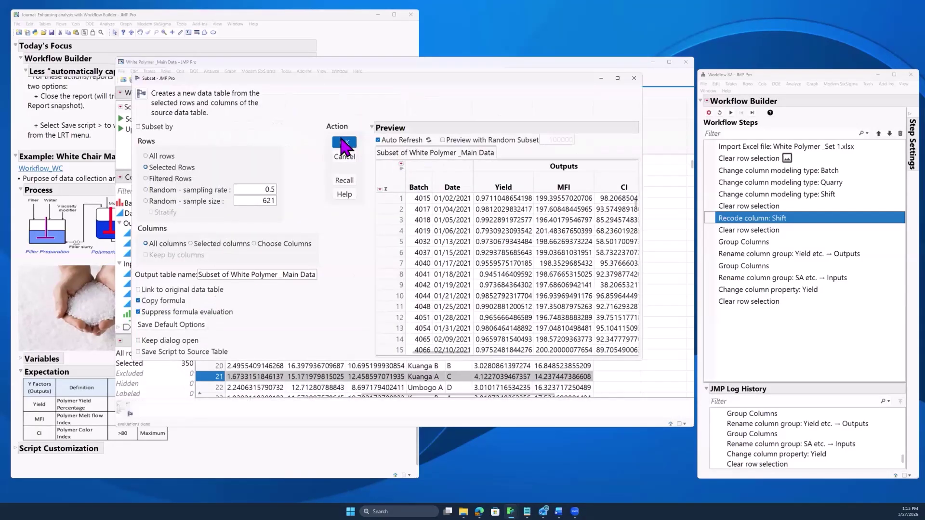
{"action": "key", "text": "Return"}
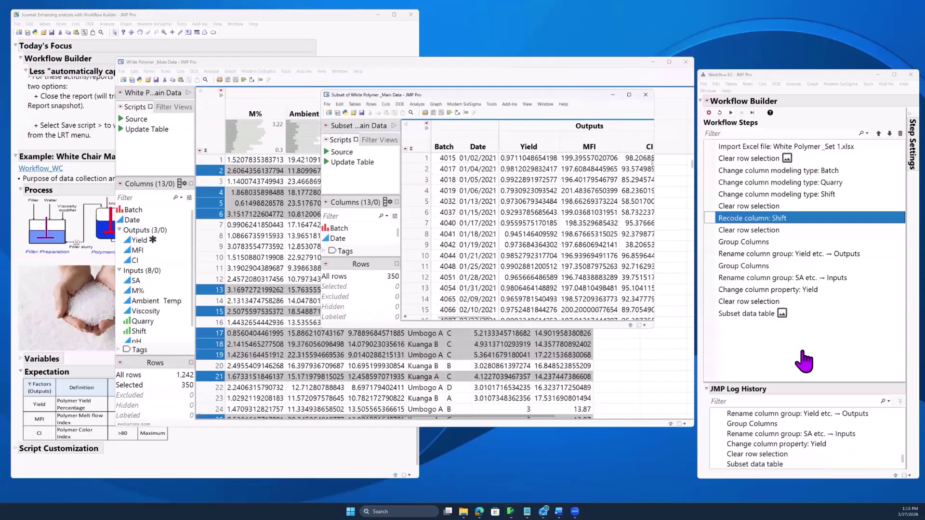
{"action": "left_click", "coordinate": [613, 96]}
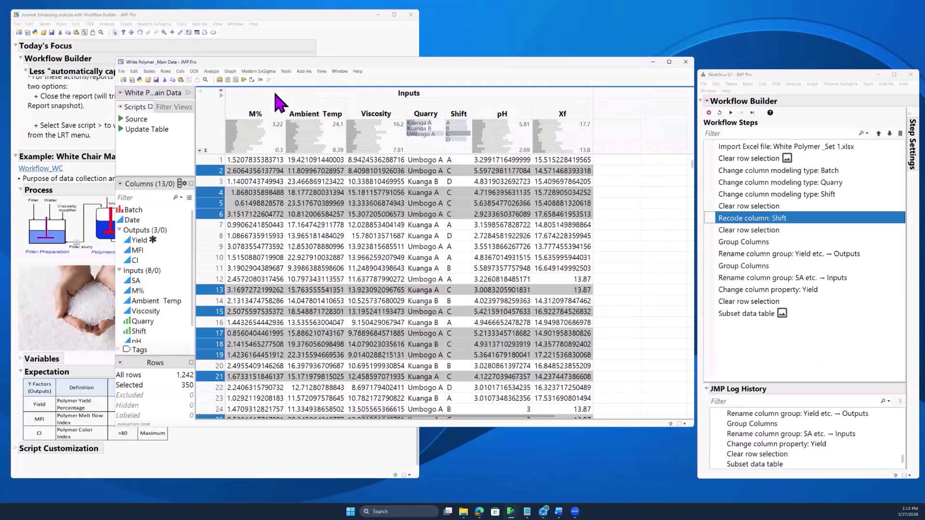
Clear the row selection and add a new column named Pass/Fail after the Xf column
{"action": "left_click", "coordinate": [212, 121]}
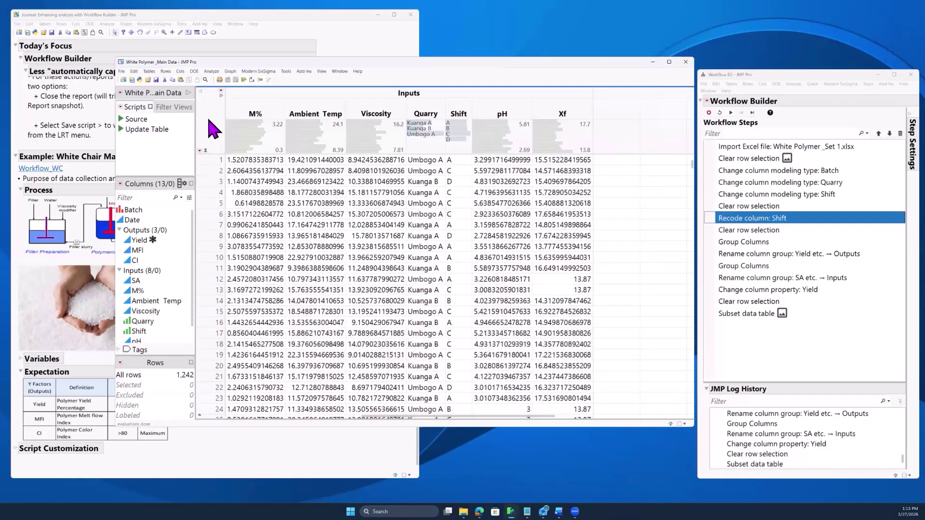
{"action": "double_click", "coordinate": [608, 114]}
{"action": "double_click", "coordinate": [611, 109]}
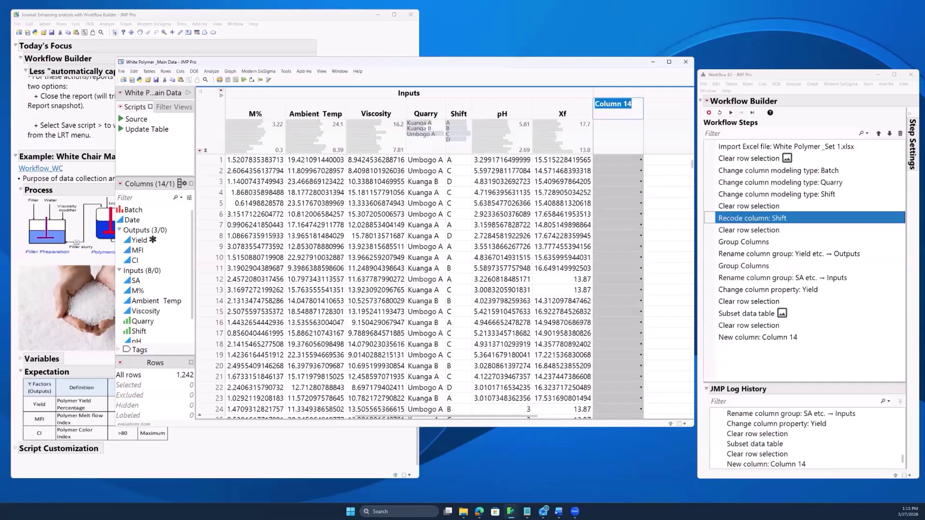
{"action": "type", "text": "Pass/Fail"}
{"action": "left_click", "coordinate": [218, 136]}
Open the formula editor for the Pass/Fail column and insert a conditional If function
{"action": "left_click", "coordinate": [612, 109]}
{"action": "right_click", "coordinate": [612, 110]}
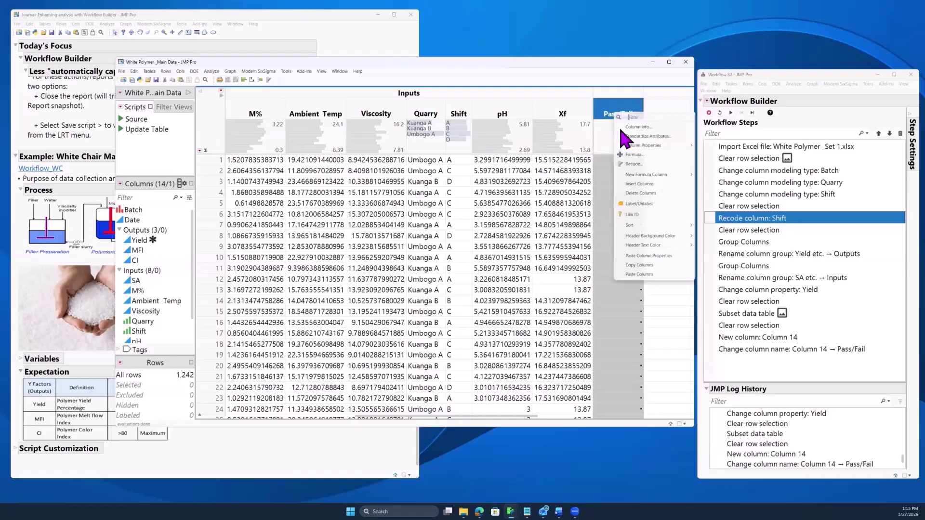
{"action": "left_click", "coordinate": [636, 166]}
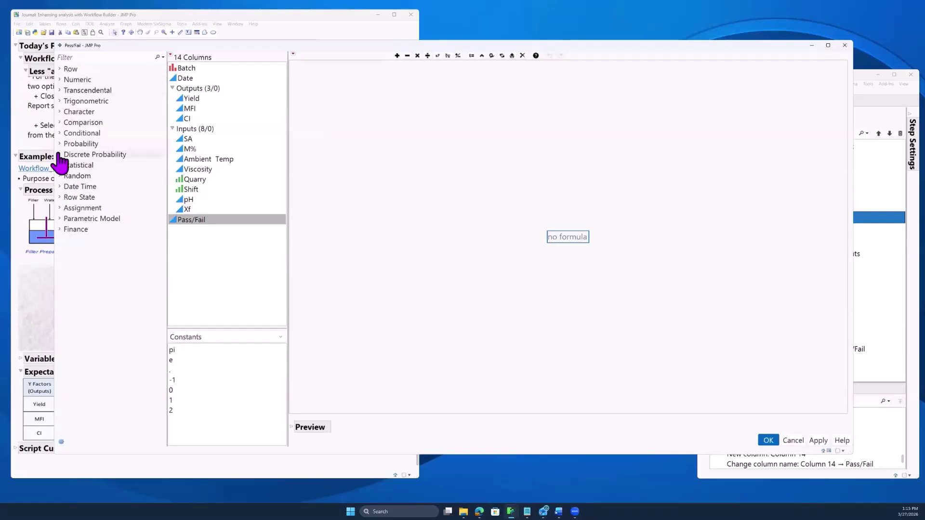
{"action": "left_click", "coordinate": [63, 133]}
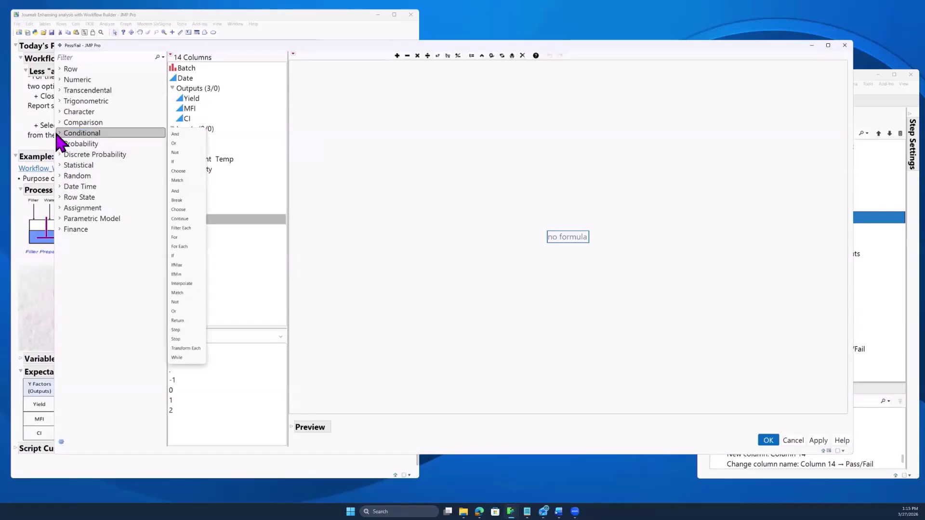
{"action": "left_click", "coordinate": [61, 123]}
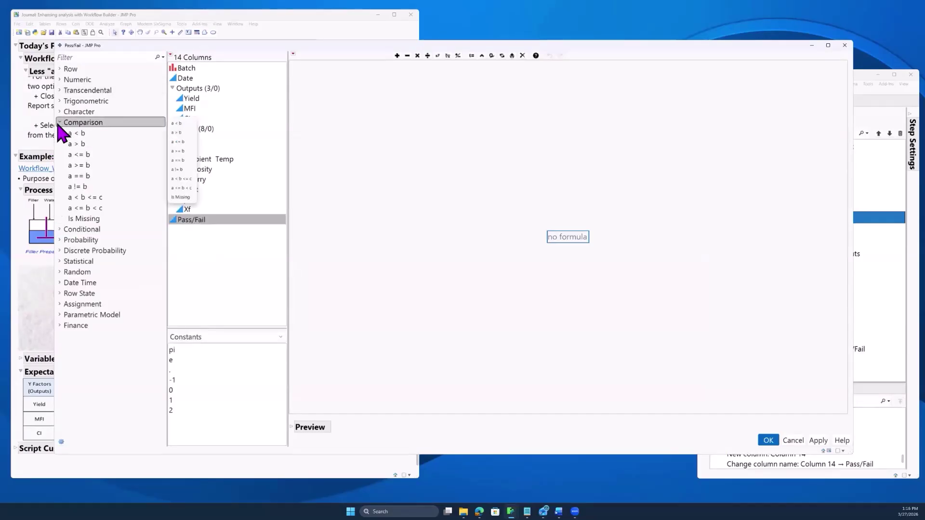
{"action": "left_click", "coordinate": [59, 124]}
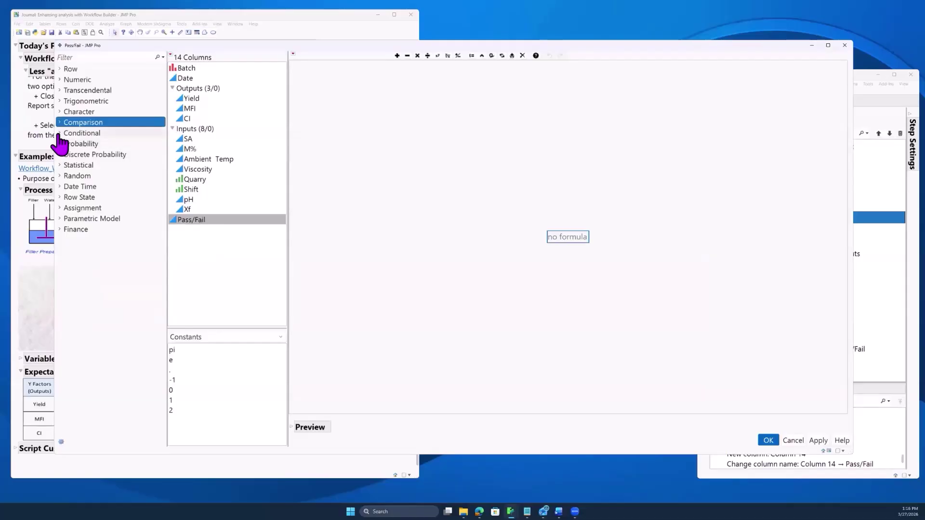
{"action": "left_click", "coordinate": [60, 134]}
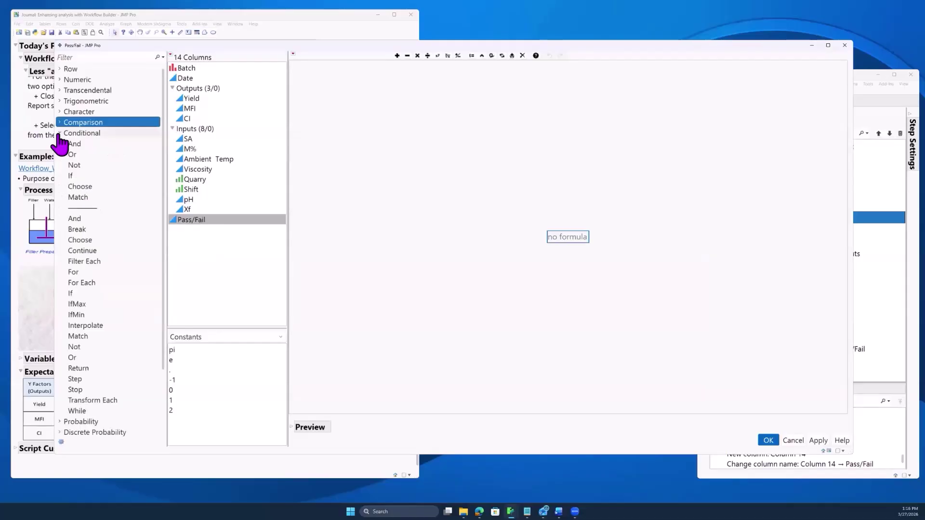
{"action": "left_click", "coordinate": [84, 134]}
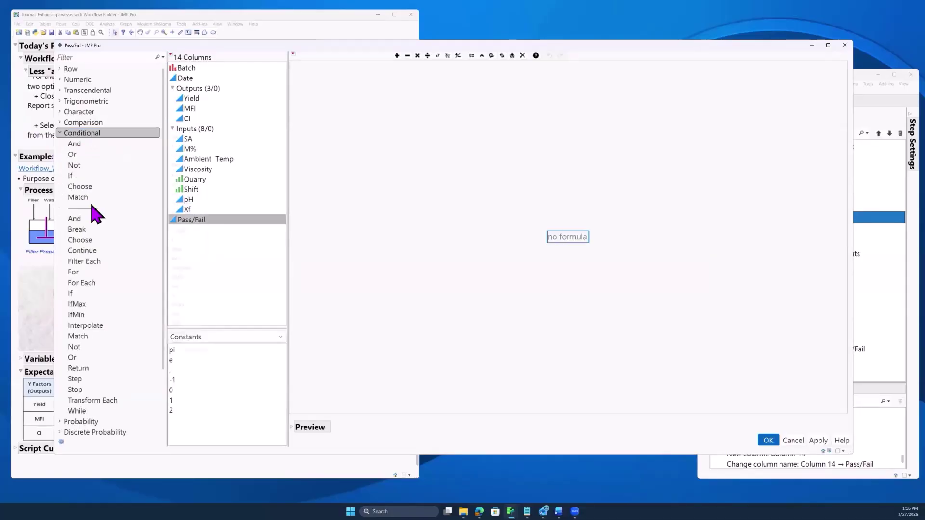
{"action": "left_click", "coordinate": [84, 176]}
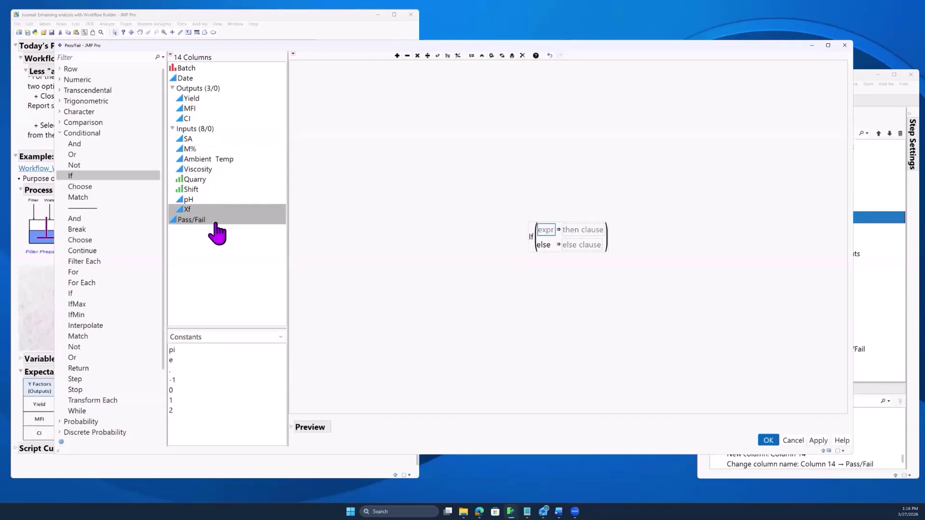
Set the If condition to Yield greater than or equal to 0.93
{"action": "left_click", "coordinate": [201, 99]}
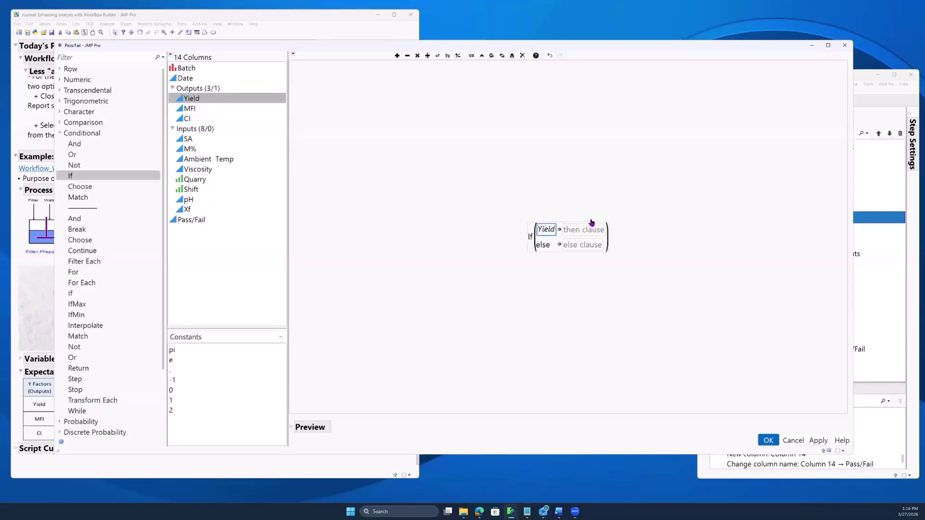
{"action": "left_click", "coordinate": [62, 123]}
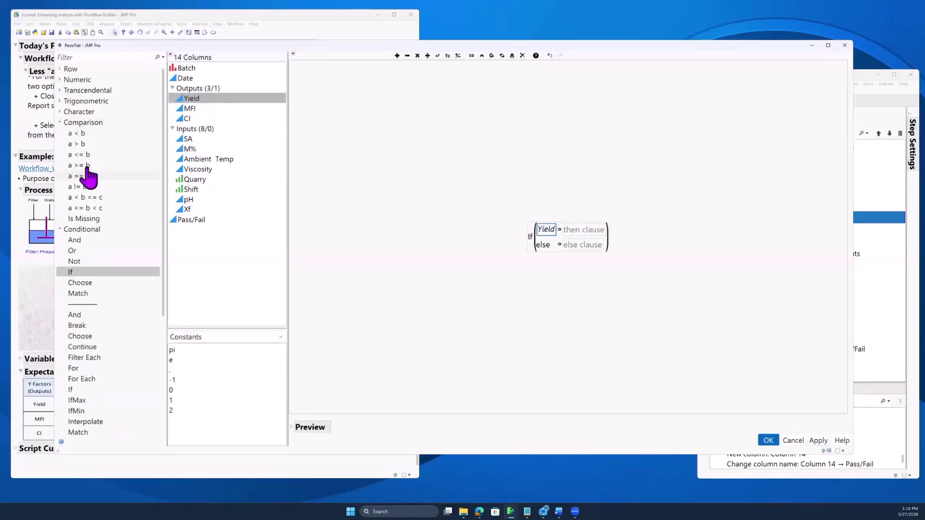
{"action": "left_click", "coordinate": [87, 166]}
{"action": "left_click", "coordinate": [554, 230]}
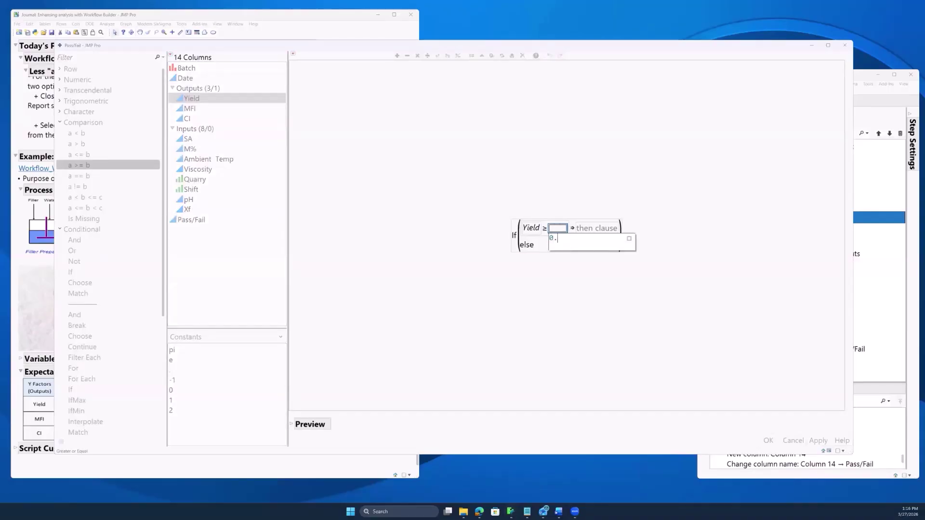
Set the then clause to "Pass" and the else clause to "Fail", and expand the formula preview
{"action": "left_click", "coordinate": [599, 231]}
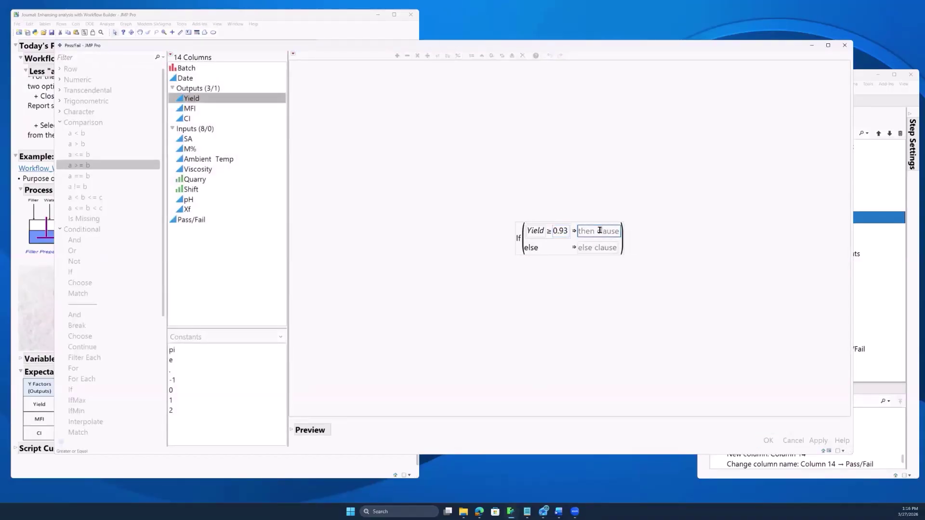
{"action": "left_click", "coordinate": [602, 231]}
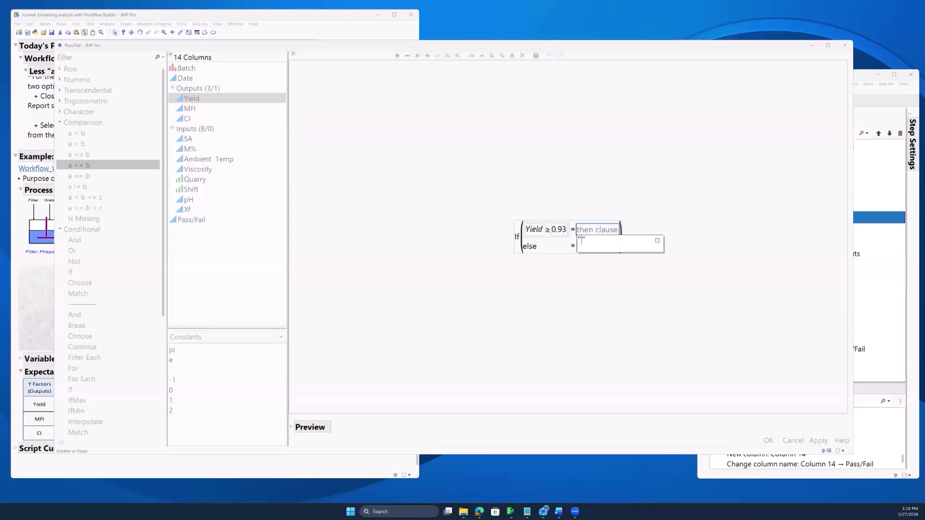
{"action": "left_click", "coordinate": [597, 246]}
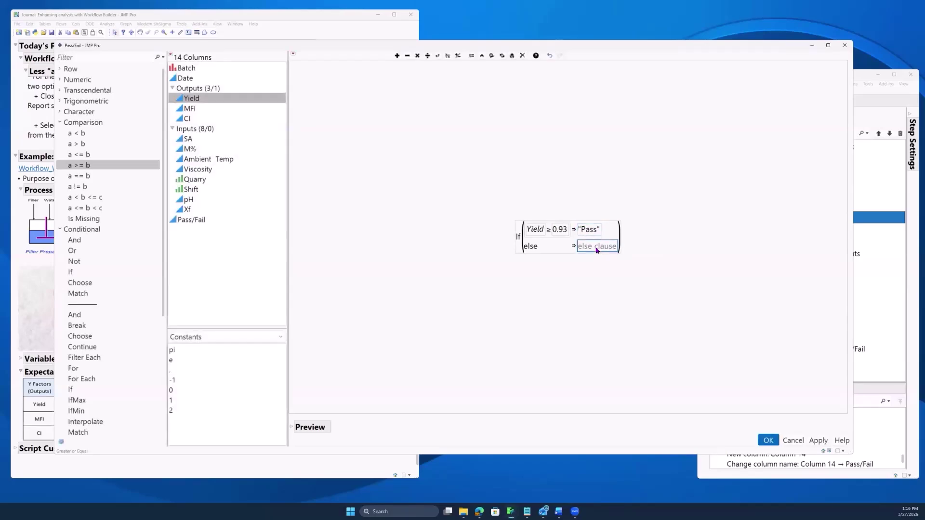
{"action": "left_click", "coordinate": [597, 249]}
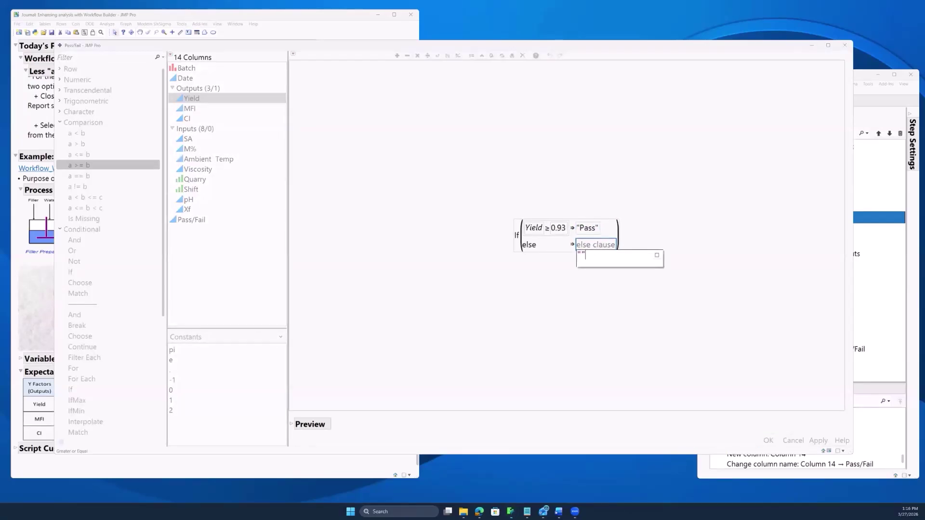
{"action": "type", "text": "Fail"}
{"action": "key", "text": "Return"}
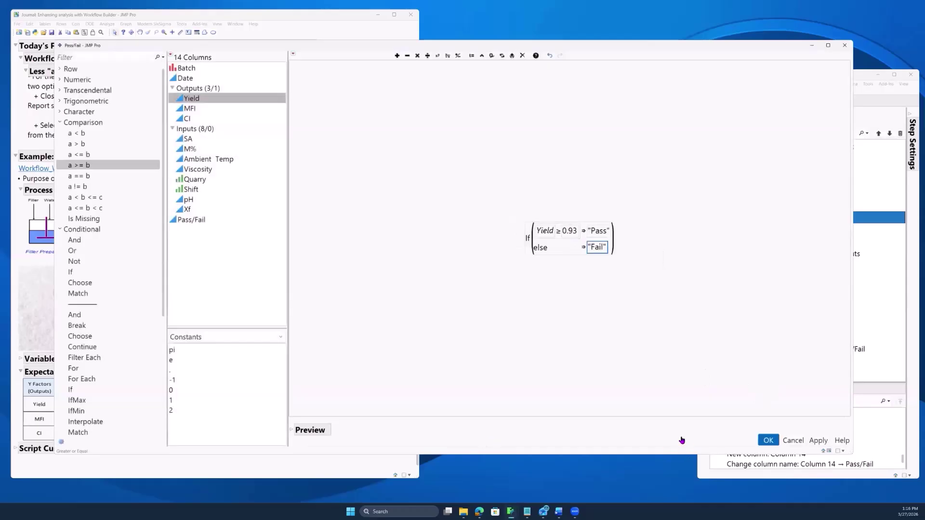
{"action": "left_click", "coordinate": [294, 430]}
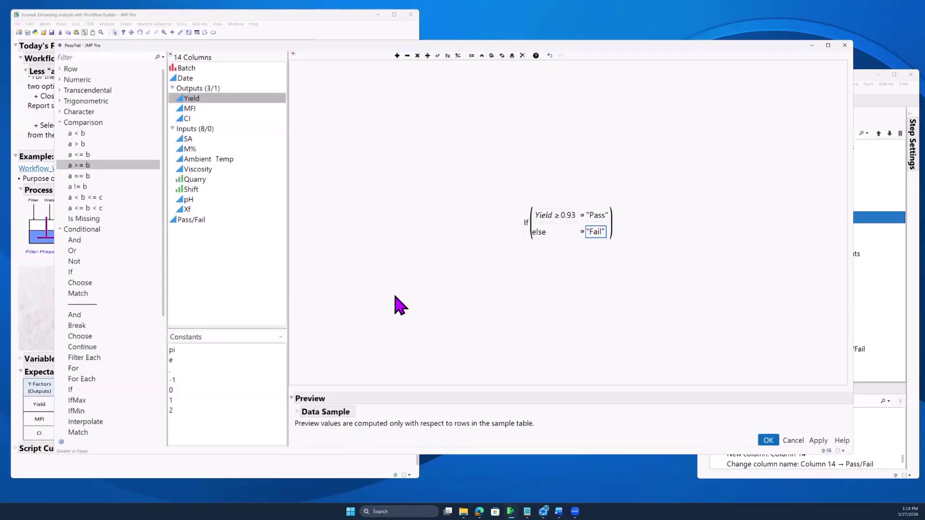
Accept the Pass/Fail formula, then select the Fail rows and color them red
{"action": "left_click", "coordinate": [768, 441]}
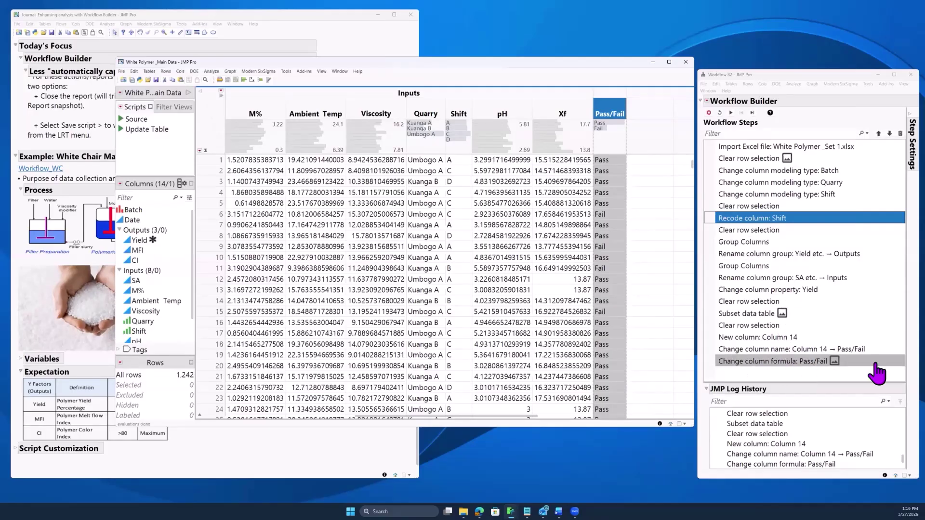
{"action": "left_click", "coordinate": [599, 130]}
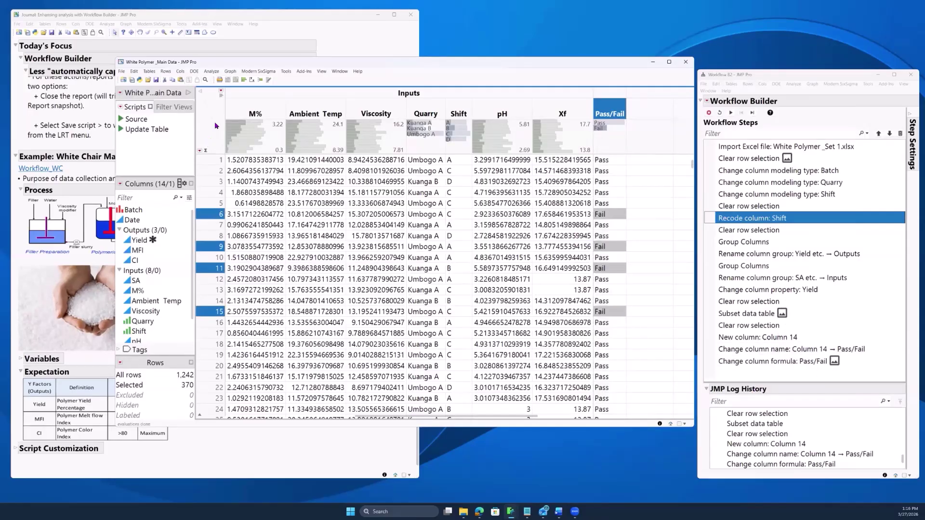
{"action": "left_click_drag", "start_coordinate": [147, 292], "coordinate": [214, 212]}
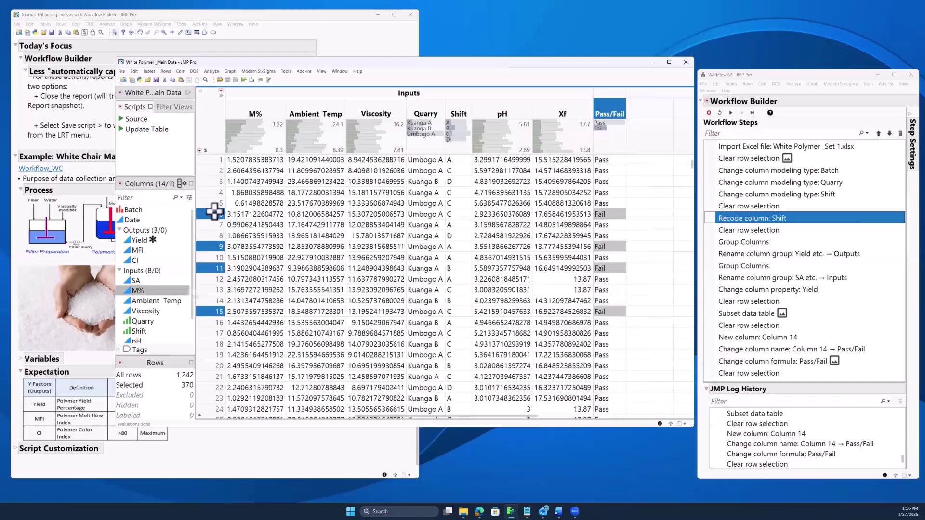
{"action": "left_click", "coordinate": [212, 117]}
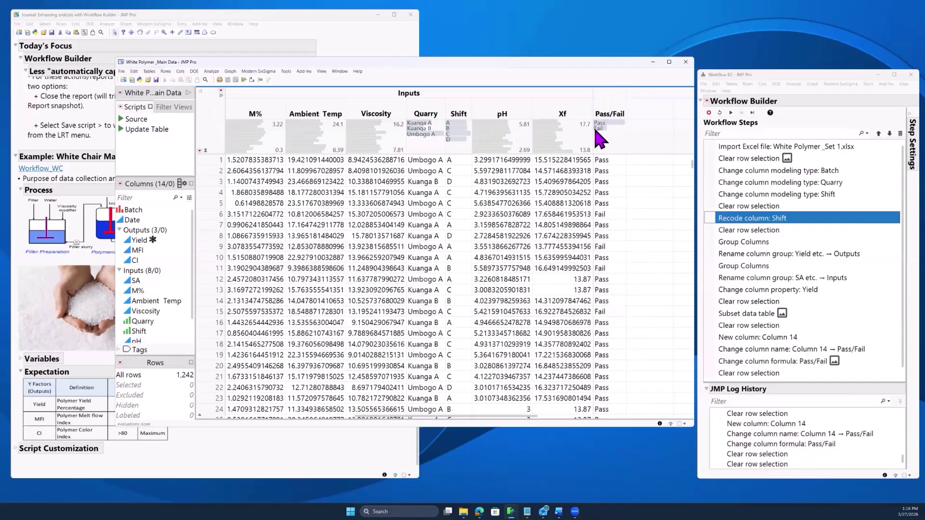
{"action": "left_click", "coordinate": [598, 129]}
{"action": "right_click", "coordinate": [211, 220]}
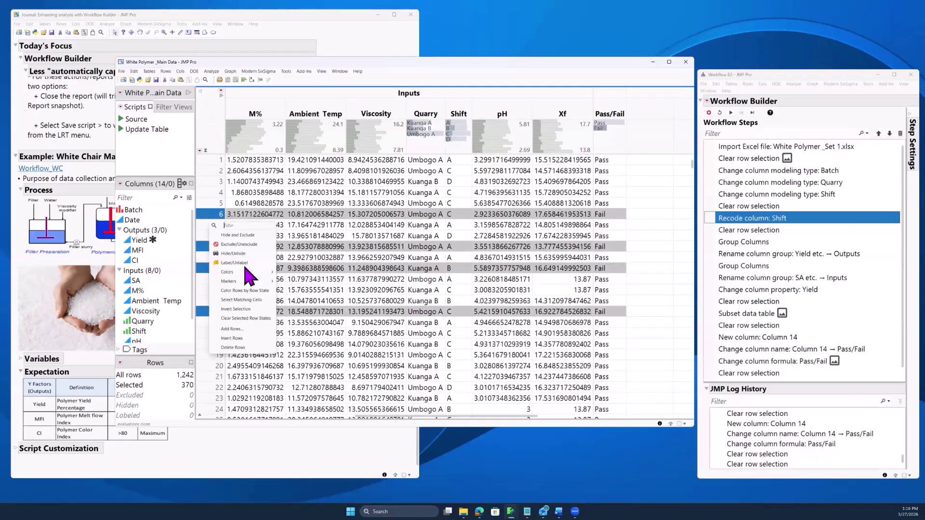
{"action": "mouse_move", "coordinate": [247, 273]}
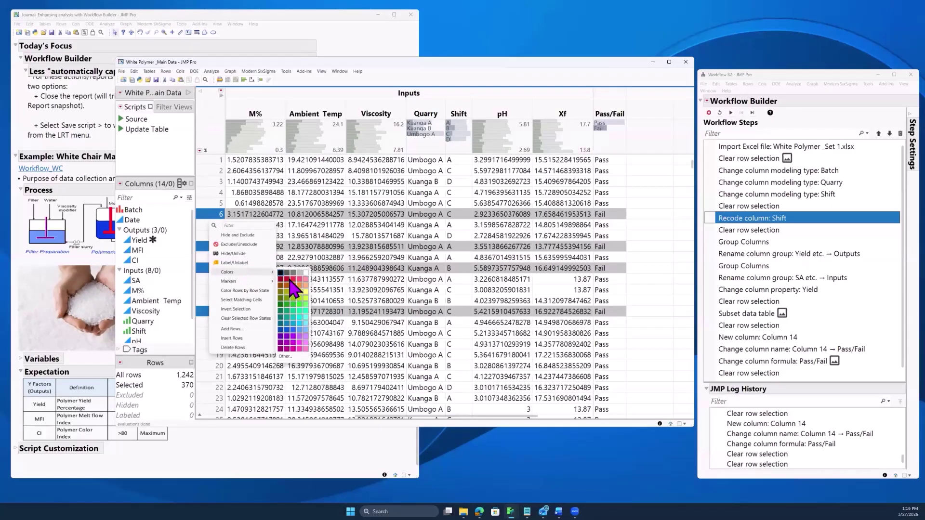
{"action": "left_click", "coordinate": [357, 288]}
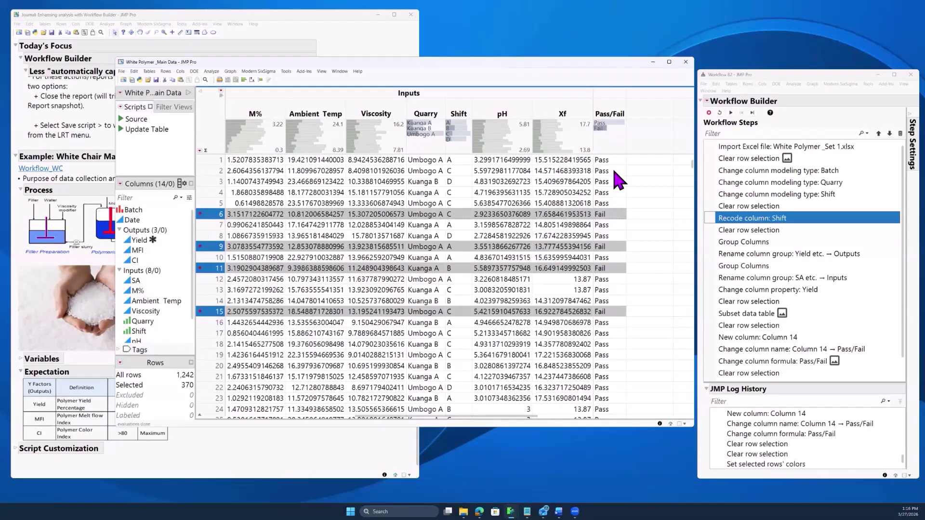
Color all Pass rows green and clear the row selection
{"action": "left_click", "coordinate": [610, 123]}
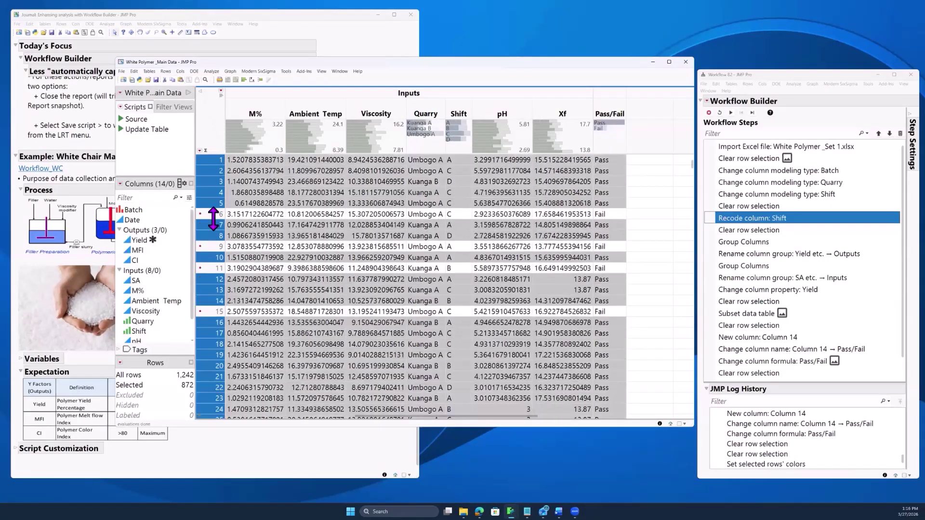
{"action": "right_click", "coordinate": [214, 198]}
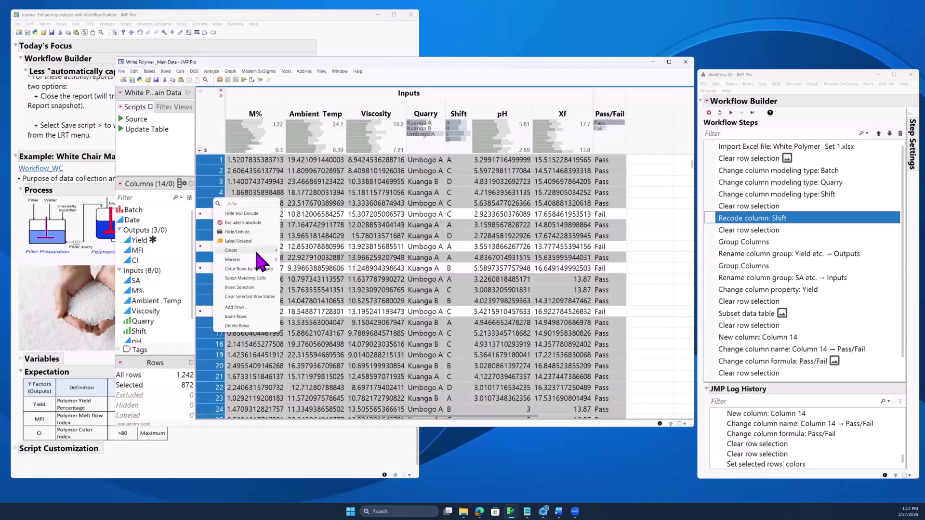
{"action": "mouse_move", "coordinate": [253, 250]}
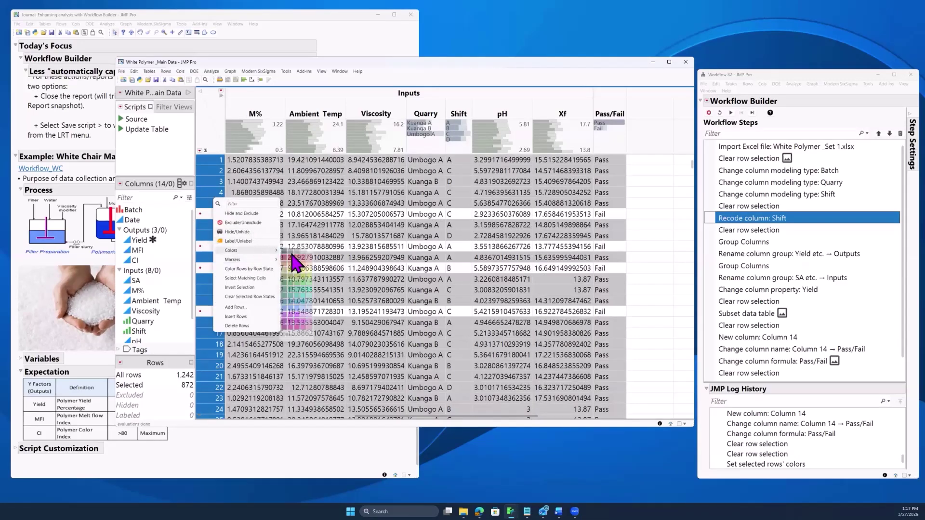
{"action": "left_click", "coordinate": [291, 284]}
{"action": "left_click", "coordinate": [214, 133]}
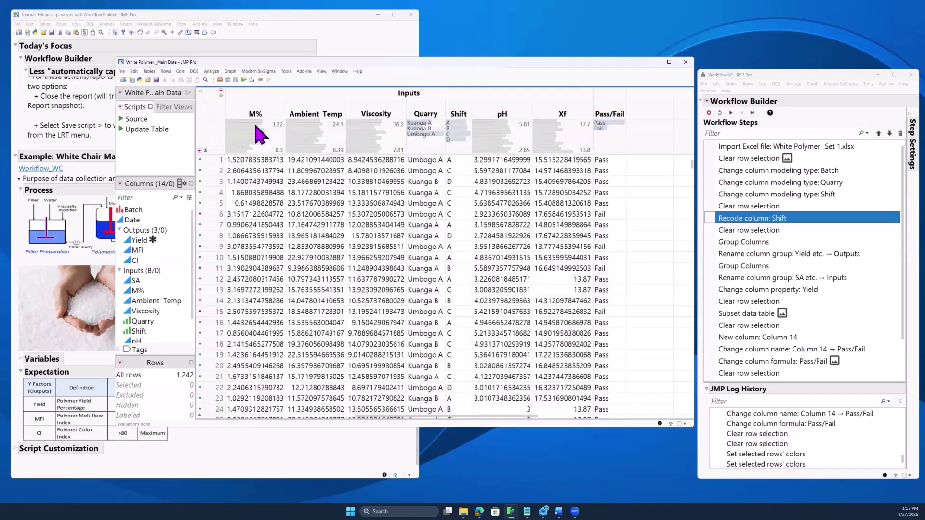
Run a Distribution on Yield and the whole Inputs column group with Histograms Only enabled
{"action": "scroll", "coordinate": [826, 313], "scroll_direction": "down", "scroll_amount": 2}
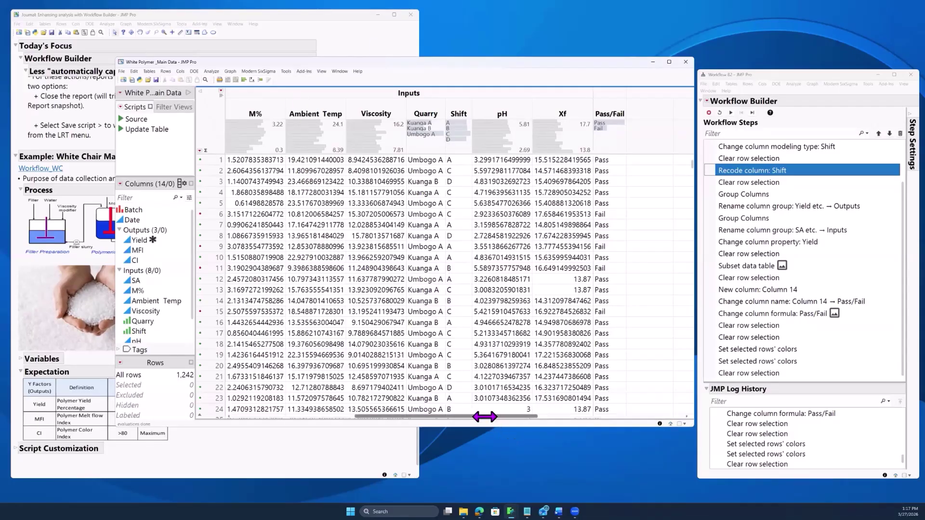
{"action": "left_click_drag", "start_coordinate": [484, 418], "coordinate": [303, 415]}
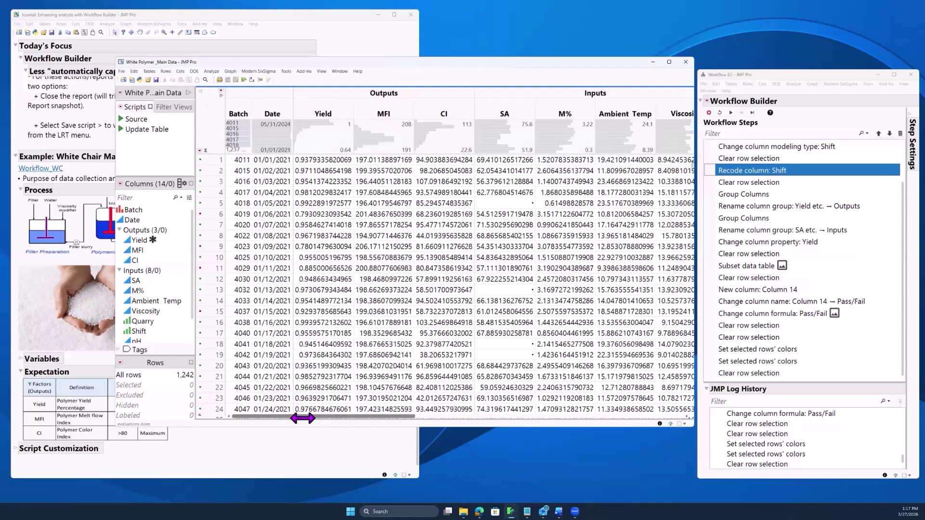
{"action": "left_click", "coordinate": [213, 72]}
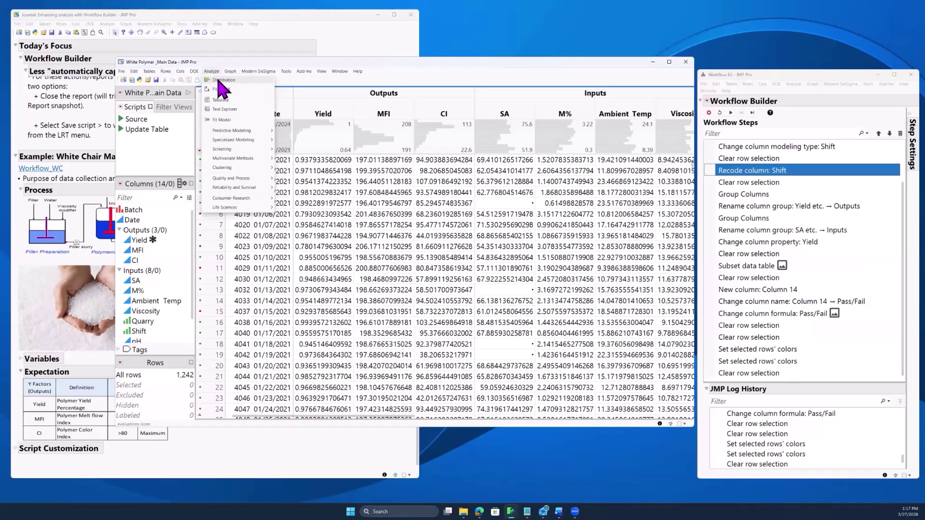
{"action": "left_click", "coordinate": [220, 80]}
{"action": "left_click", "coordinate": [163, 167]}
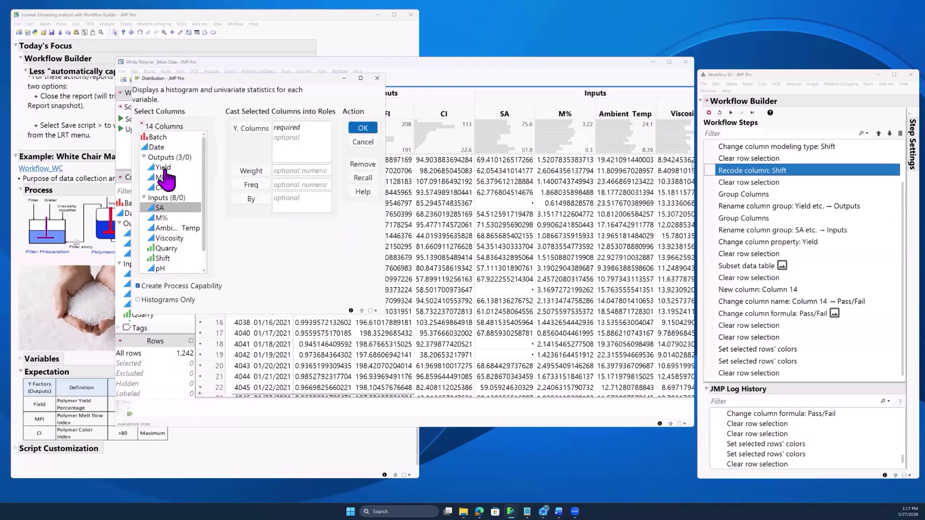
{"action": "left_click", "coordinate": [249, 129]}
{"action": "left_click", "coordinate": [166, 198]}
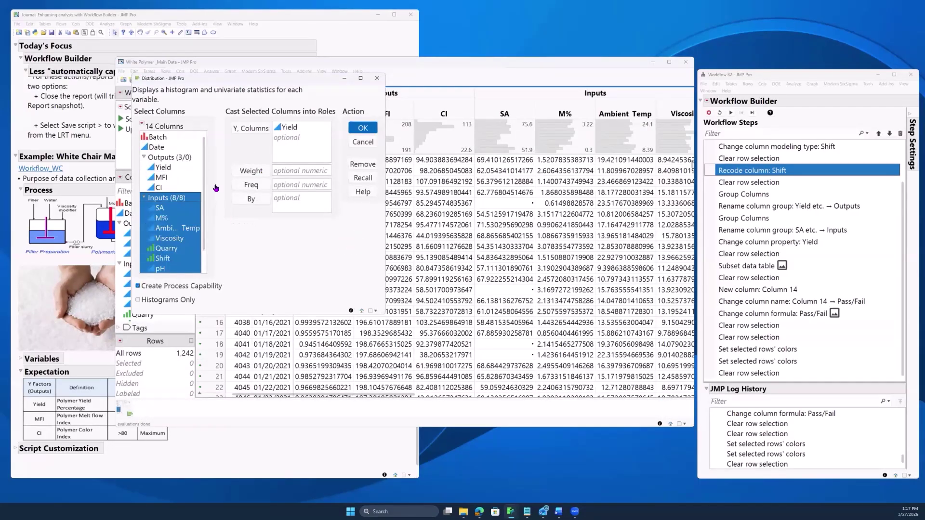
{"action": "left_click", "coordinate": [248, 128]}
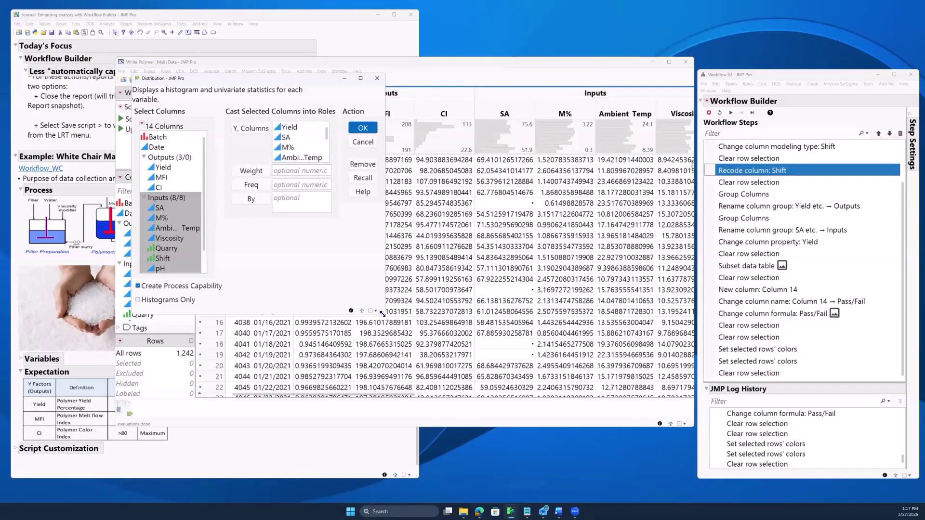
{"action": "left_click_drag", "start_coordinate": [382, 314], "coordinate": [503, 394]}
{"action": "left_click", "coordinate": [138, 300]}
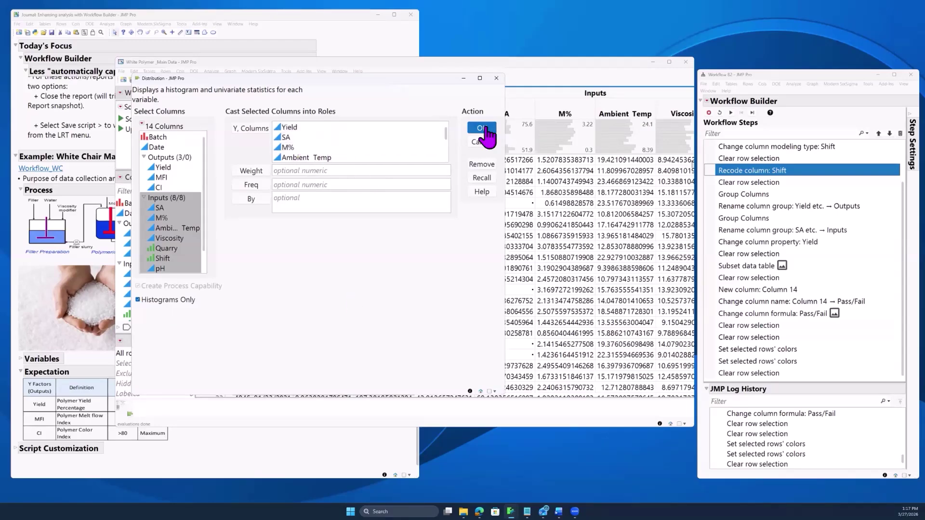
{"action": "key", "text": "Return"}
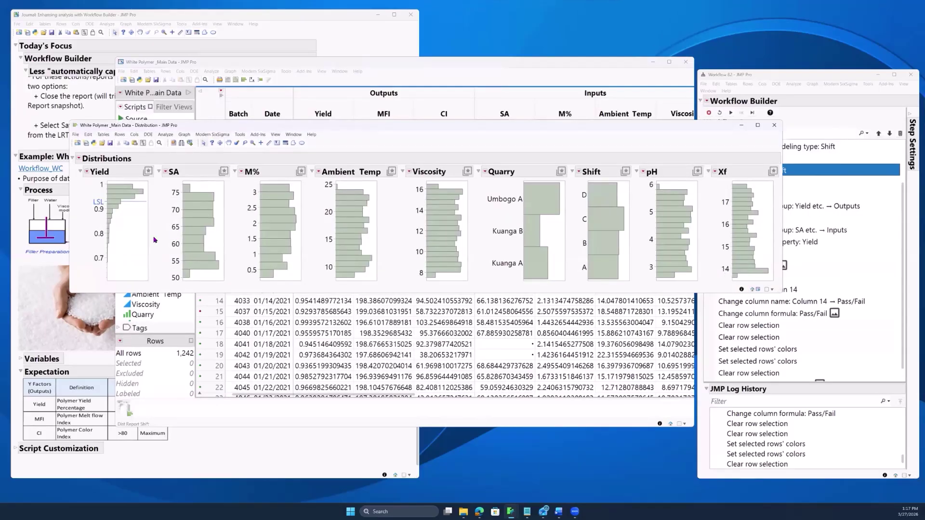
Highlight the lower Yield histogram bars to compare those rows across the input distributions
{"action": "left_click_drag", "start_coordinate": [128, 206], "coordinate": [104, 286]}
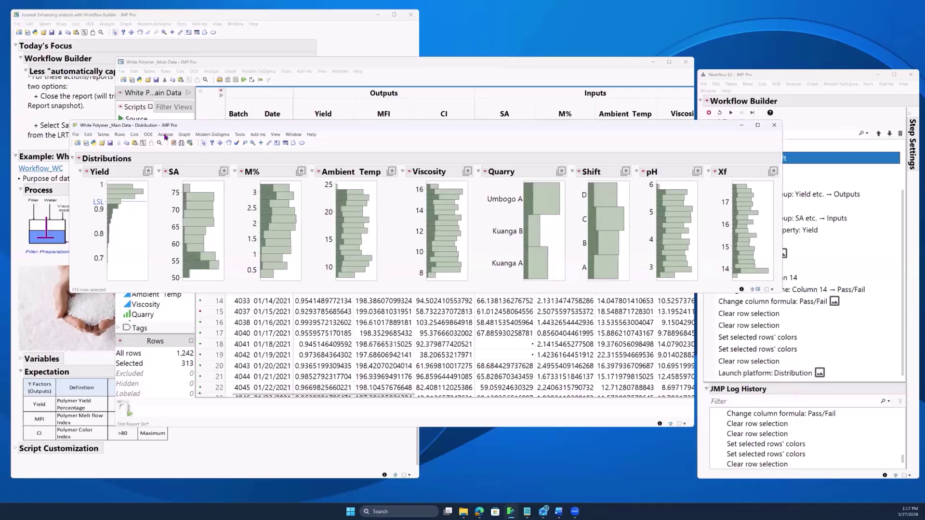
{"action": "left_click", "coordinate": [184, 134]}
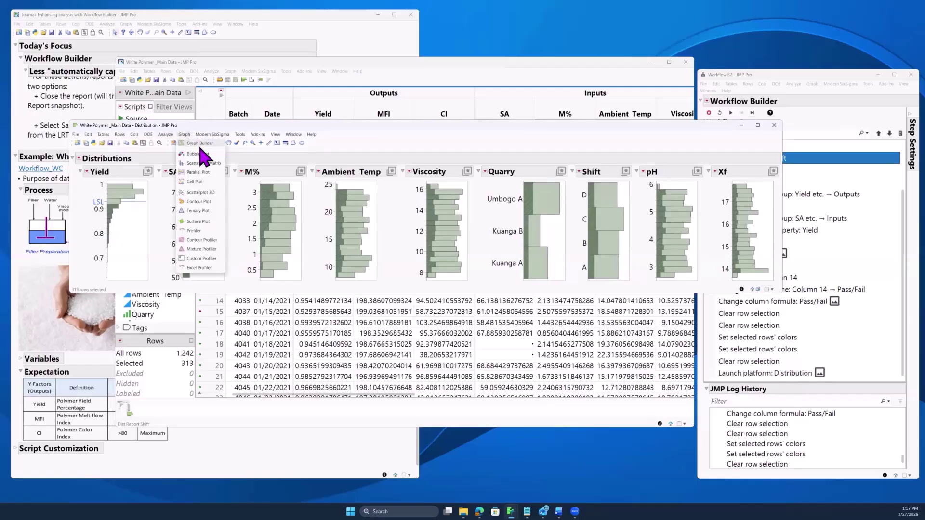
{"action": "left_click", "coordinate": [295, 138]}
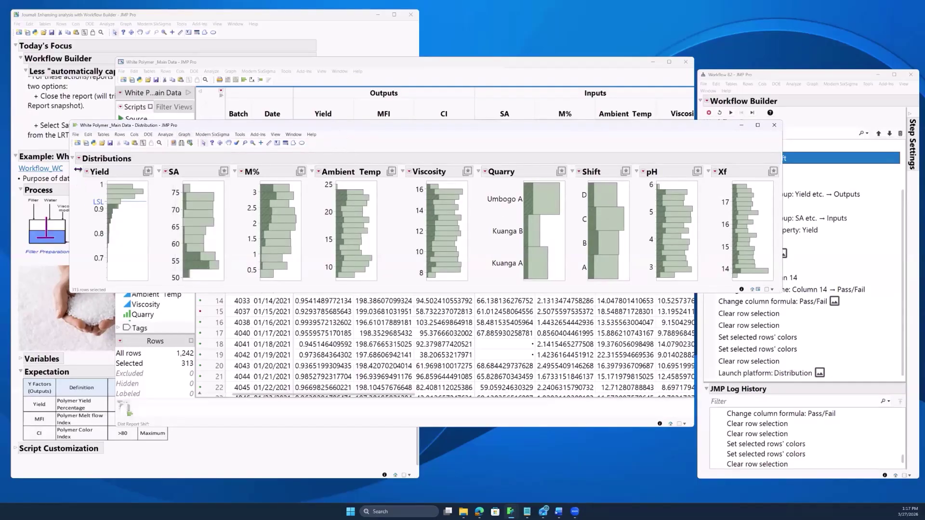
Review the Save Script destinations for the Distribution report and close the report to record its snapshot in the workflow
{"action": "left_click", "coordinate": [79, 159]}
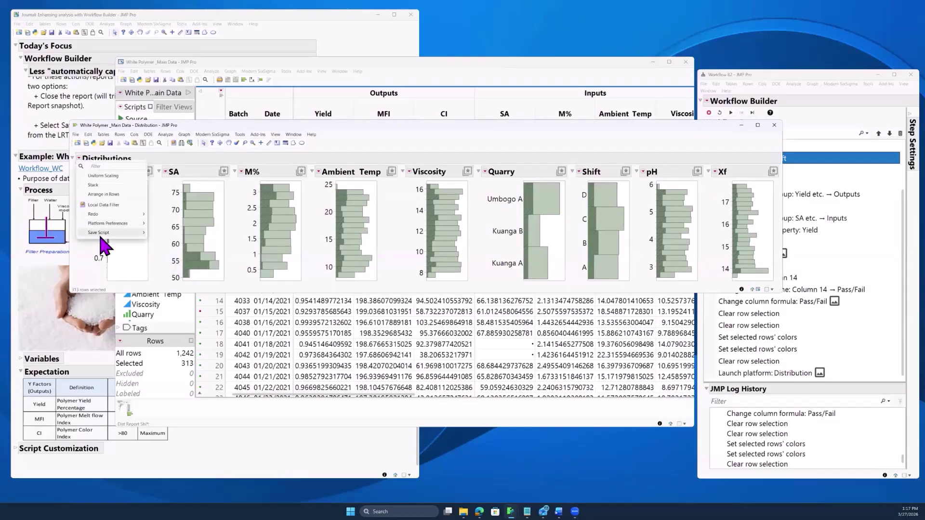
{"action": "mouse_move", "coordinate": [128, 233]}
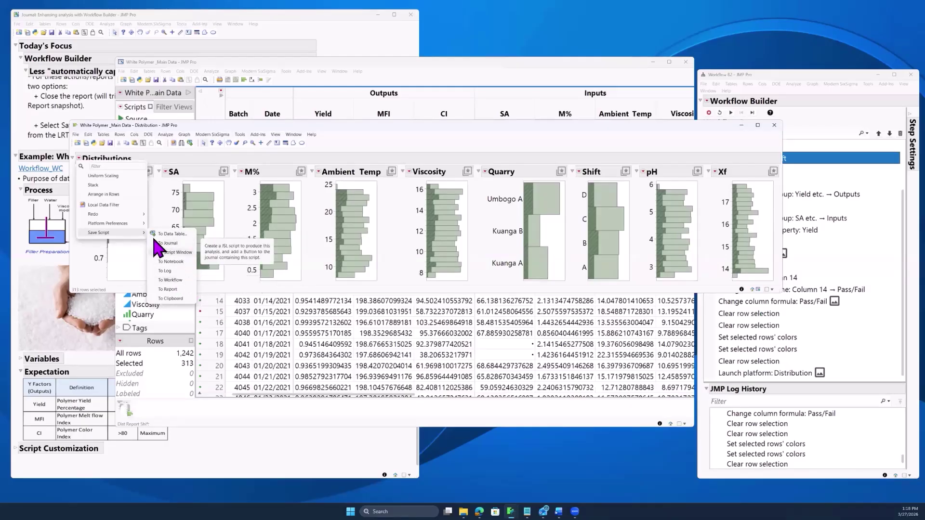
{"action": "left_click", "coordinate": [448, 140]}
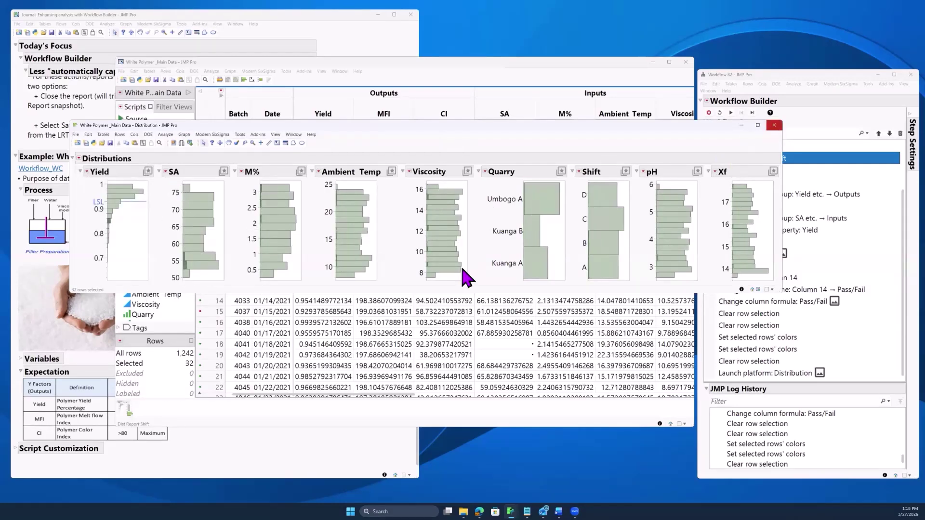
{"action": "left_click", "coordinate": [774, 126]}
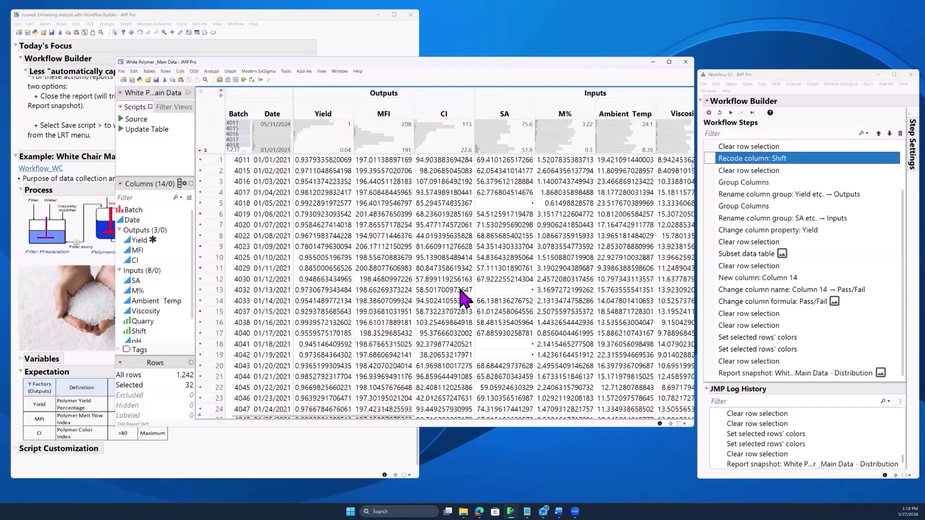
Start a Graph Builder plot with Yield as Y and Shift as the Group Y variable
{"action": "left_click", "coordinate": [230, 71]}
{"action": "left_click", "coordinate": [241, 80]}
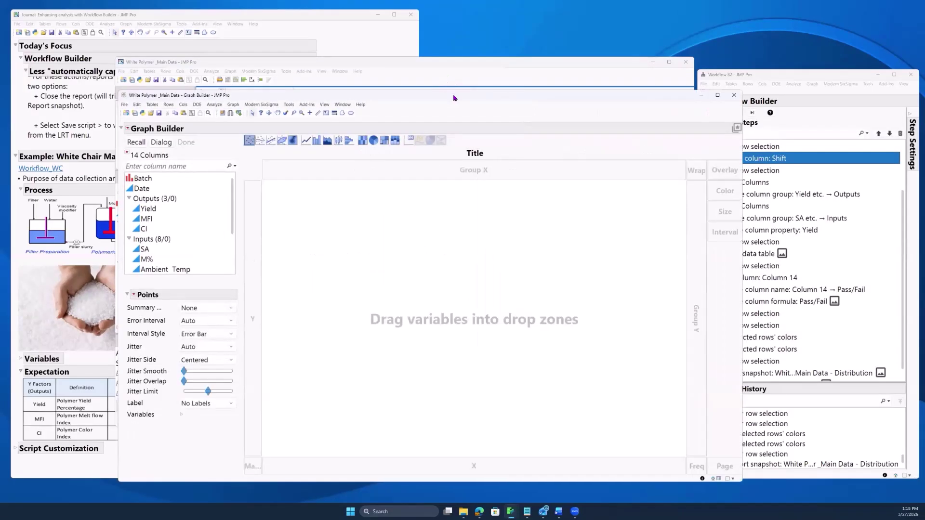
{"action": "left_click_drag", "start_coordinate": [190, 172], "coordinate": [289, 270]}
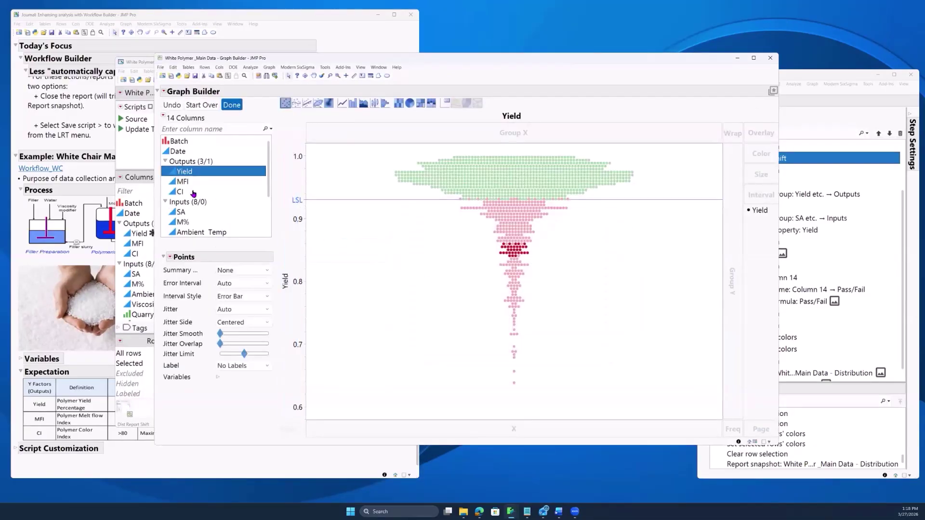
{"action": "scroll", "coordinate": [209, 212], "scroll_direction": "down", "scroll_amount": 2}
{"action": "left_click_drag", "start_coordinate": [182, 202], "coordinate": [729, 275]}
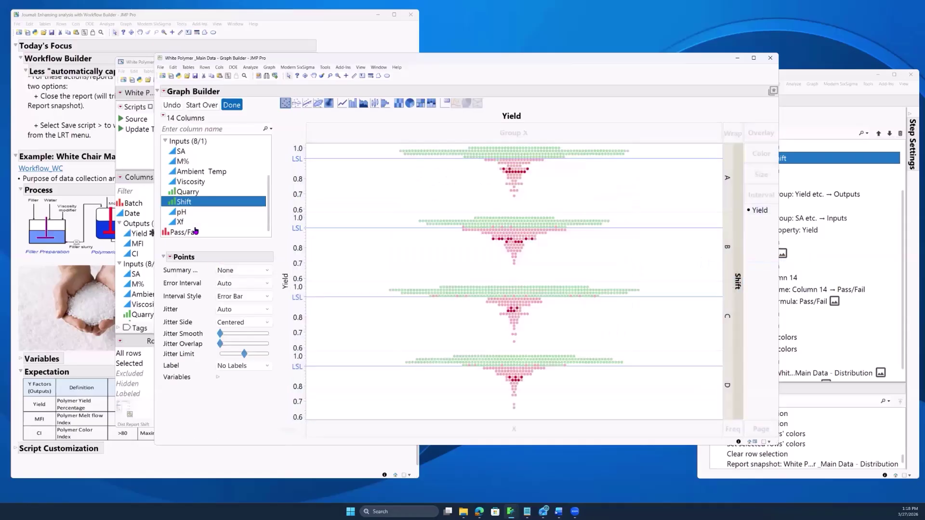
Assign Date to the graph's X axis and finish the graph
{"action": "scroll", "coordinate": [209, 206], "scroll_direction": "up", "scroll_amount": 2}
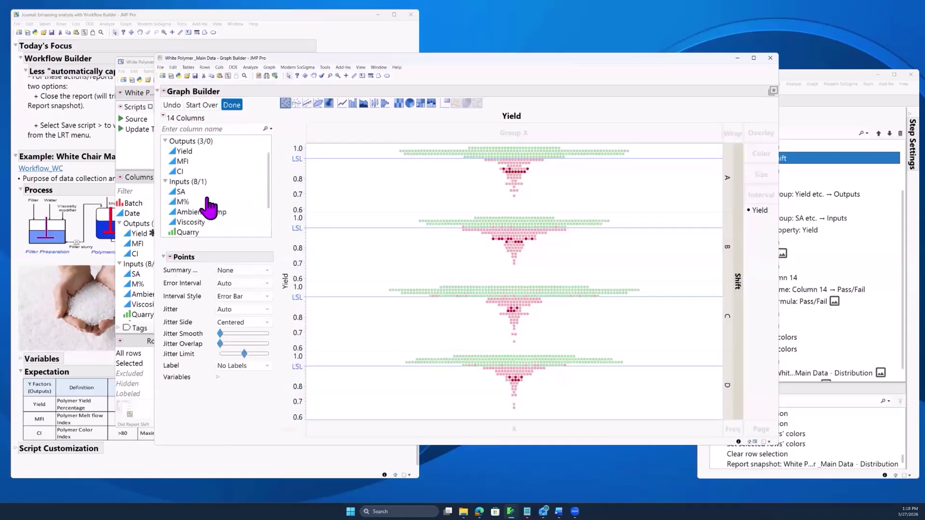
{"action": "scroll", "coordinate": [209, 207], "scroll_direction": "up", "scroll_amount": 1}
{"action": "left_click_drag", "start_coordinate": [178, 151], "coordinate": [316, 426]}
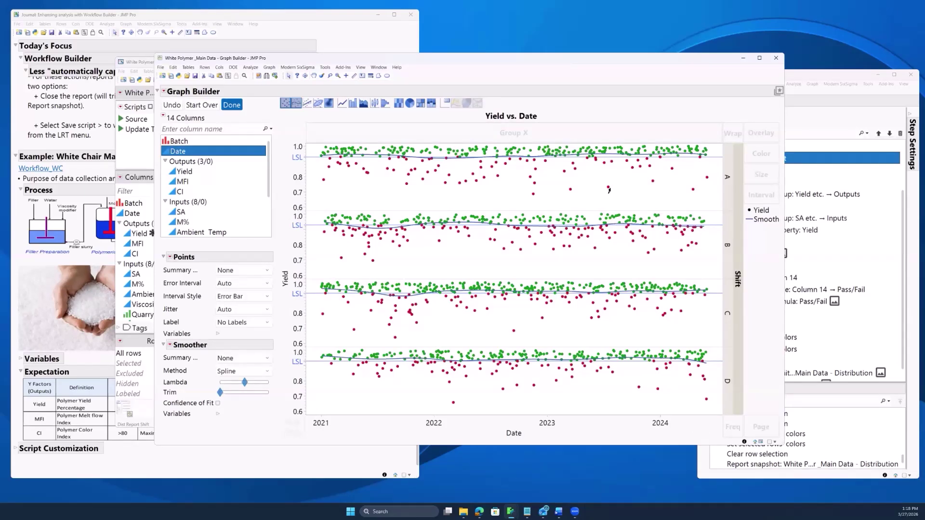
{"action": "left_click", "coordinate": [236, 107]}
Close the Graph Builder report after reviewing its Save Script destinations, and stop the workflow recording
{"action": "left_click", "coordinate": [164, 91]}
{"action": "mouse_move", "coordinate": [192, 285]}
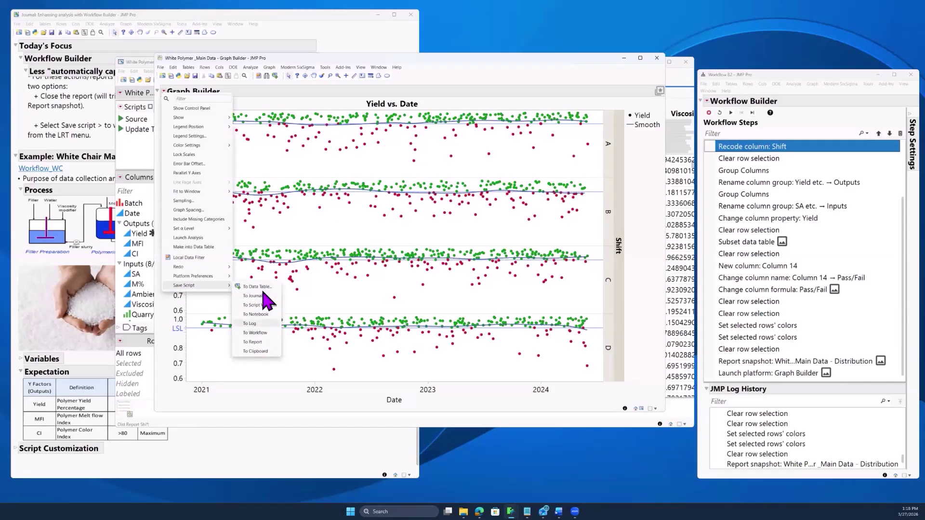
{"action": "left_click", "coordinate": [313, 103]}
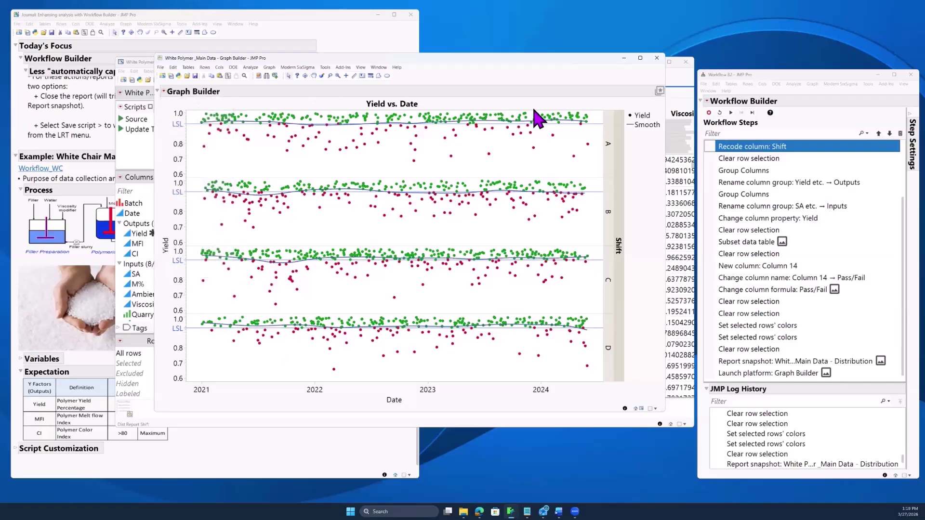
{"action": "left_click", "coordinate": [656, 58]}
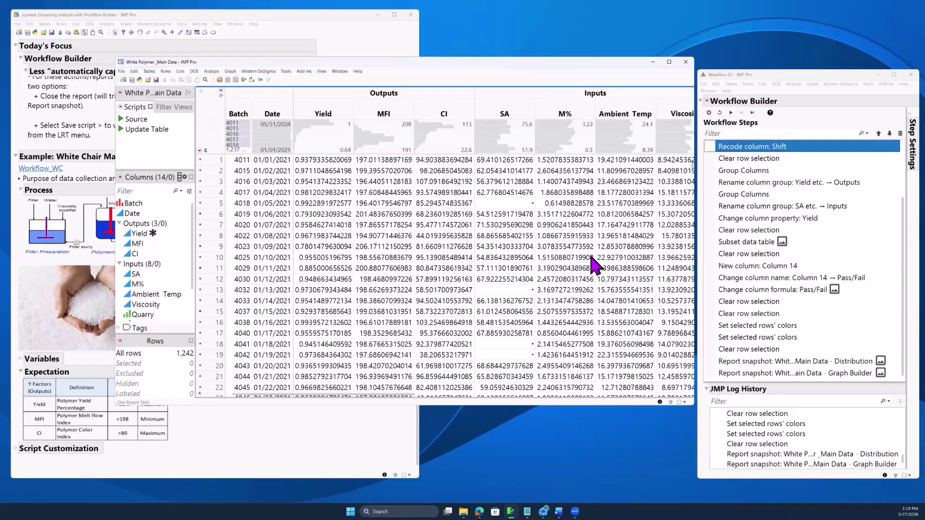
{"action": "left_click", "coordinate": [708, 113]}
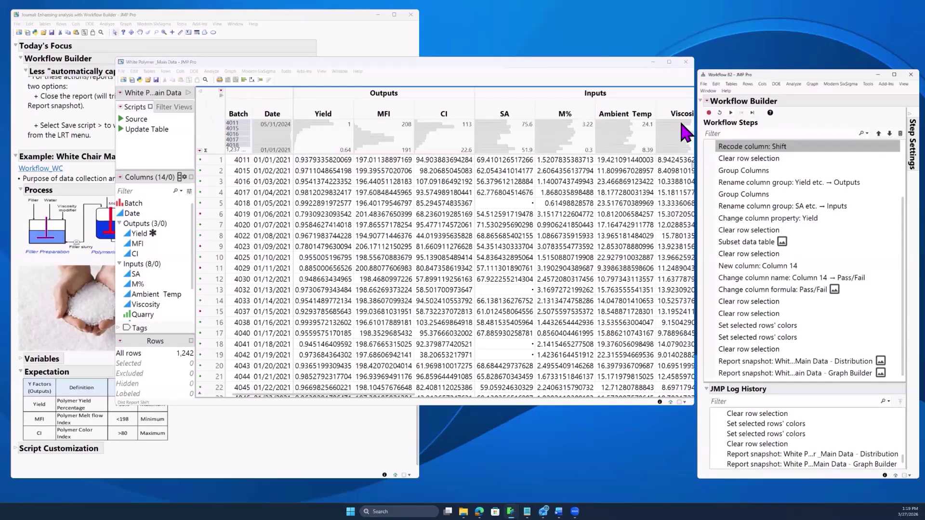
Close the White Polymer _Main Data table and its subset table without saving the changes
{"action": "left_click", "coordinate": [686, 61]}
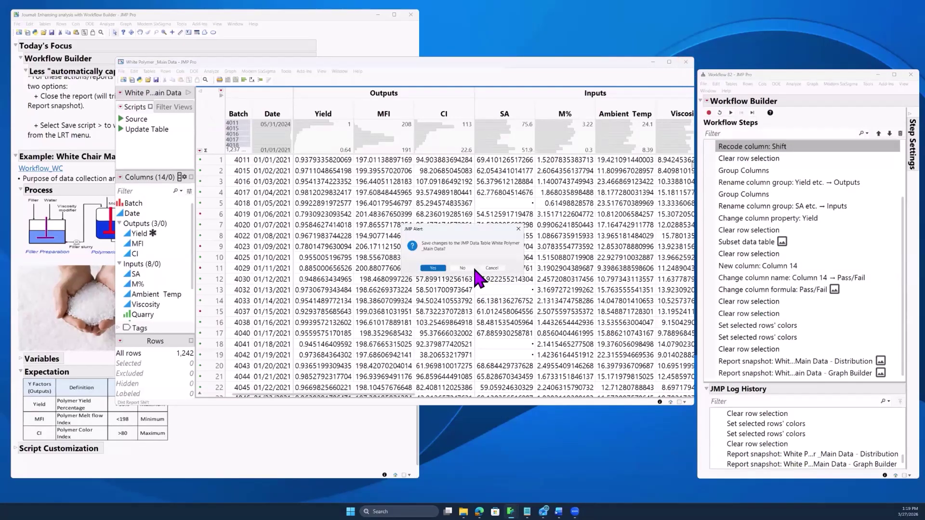
{"action": "left_click", "coordinate": [473, 268]}
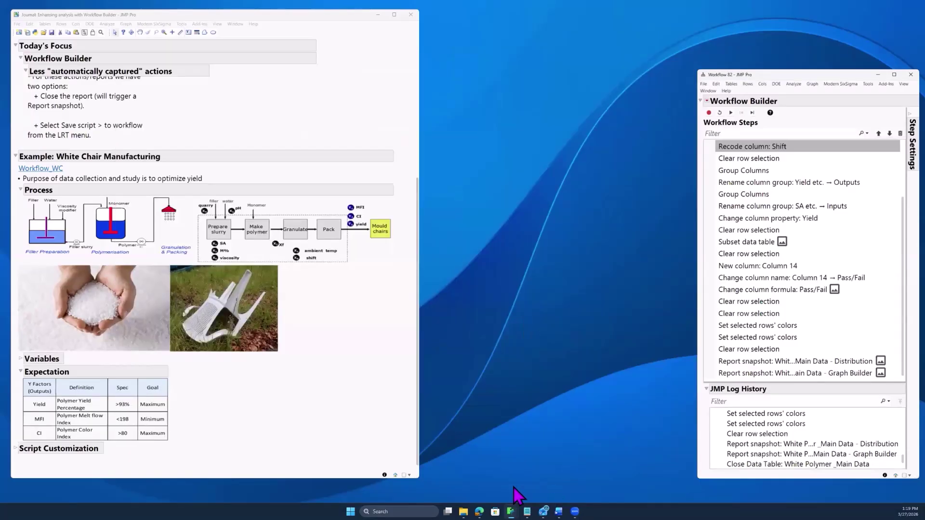
{"action": "mouse_move", "coordinate": [511, 510]}
{"action": "left_click", "coordinate": [590, 465]}
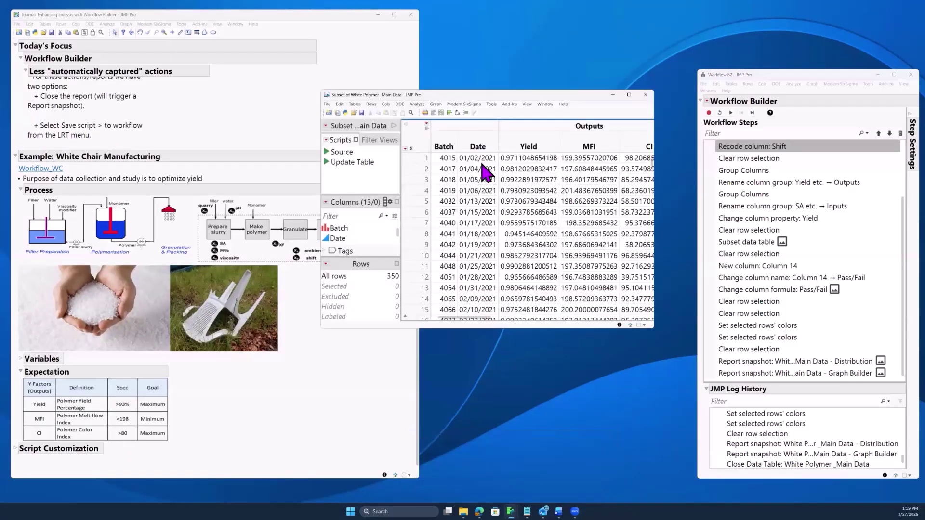
{"action": "left_click", "coordinate": [646, 95]}
{"action": "left_click", "coordinate": [471, 278]}
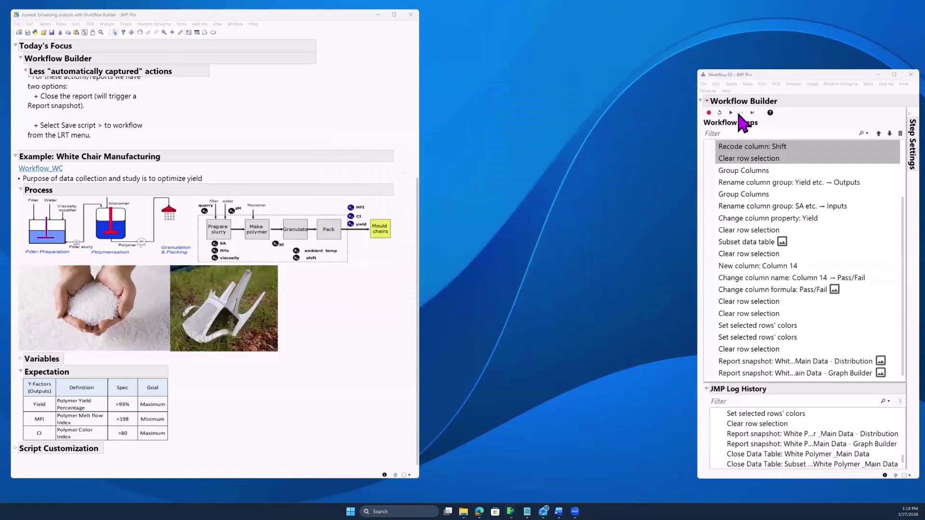
Widen the Workflow Builder window, execute the whole recorded workflow, review its steps and enlarge the regenerated main data table window
{"action": "scroll", "coordinate": [801, 283], "scroll_direction": "up", "scroll_amount": 3}
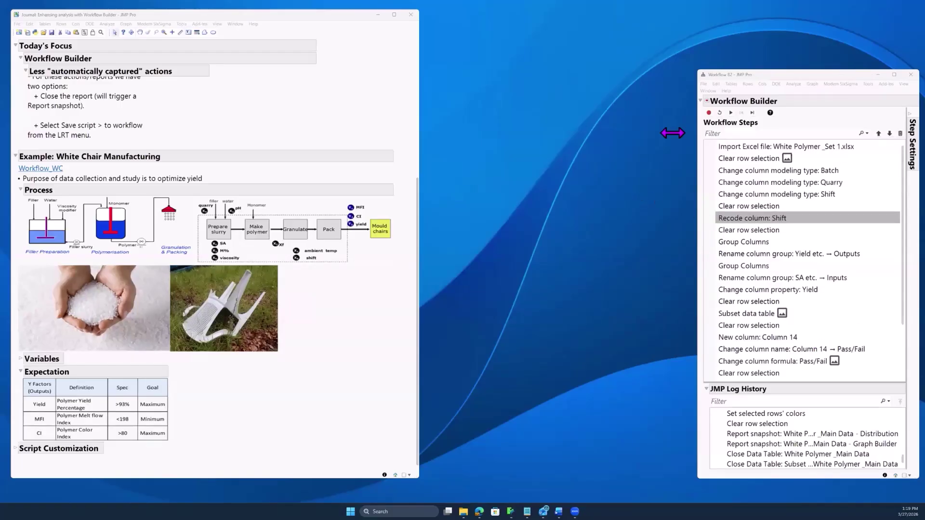
{"action": "left_click_drag", "start_coordinate": [673, 133], "coordinate": [631, 133]}
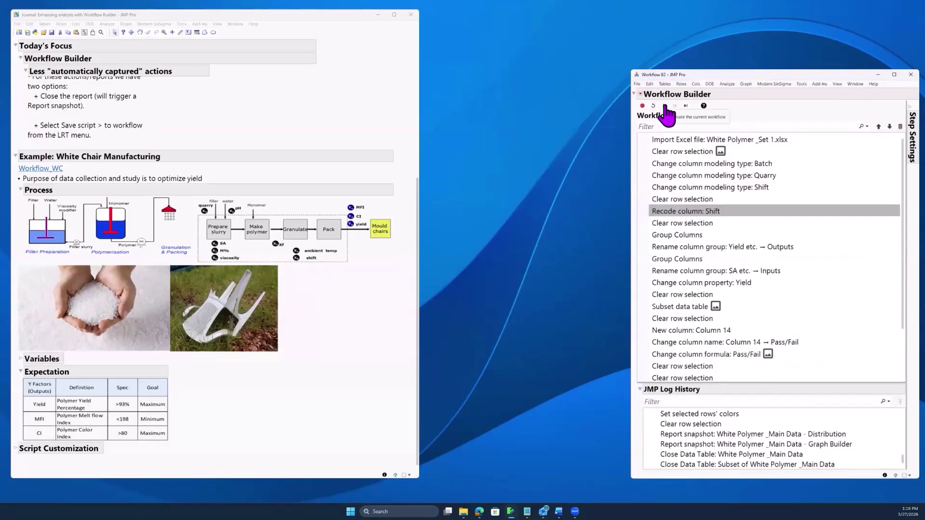
{"action": "left_click", "coordinate": [664, 106]}
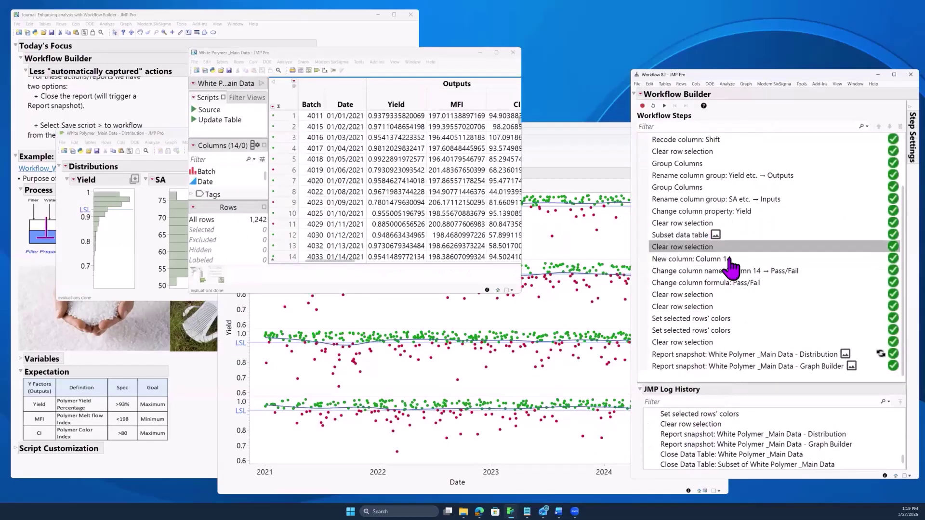
{"action": "scroll", "coordinate": [727, 255], "scroll_direction": "up", "scroll_amount": 3}
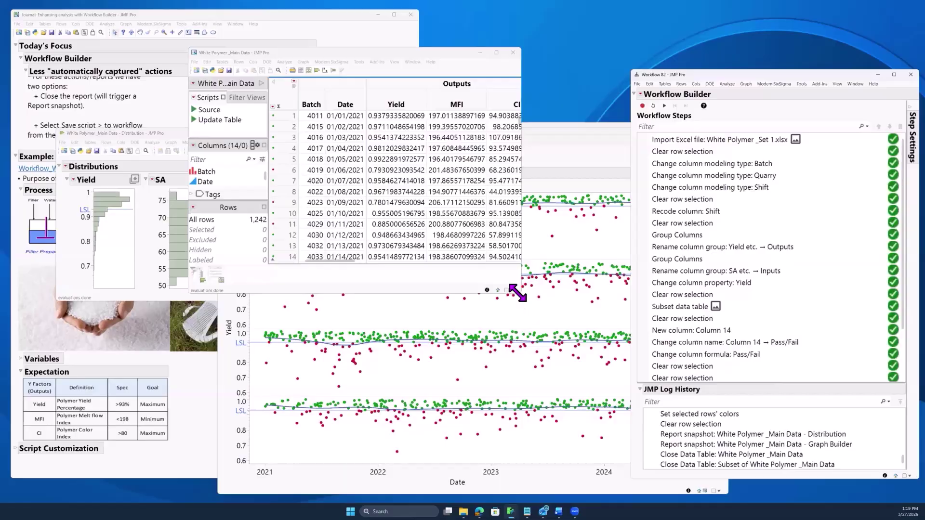
{"action": "left_click_drag", "start_coordinate": [517, 292], "coordinate": [686, 415]}
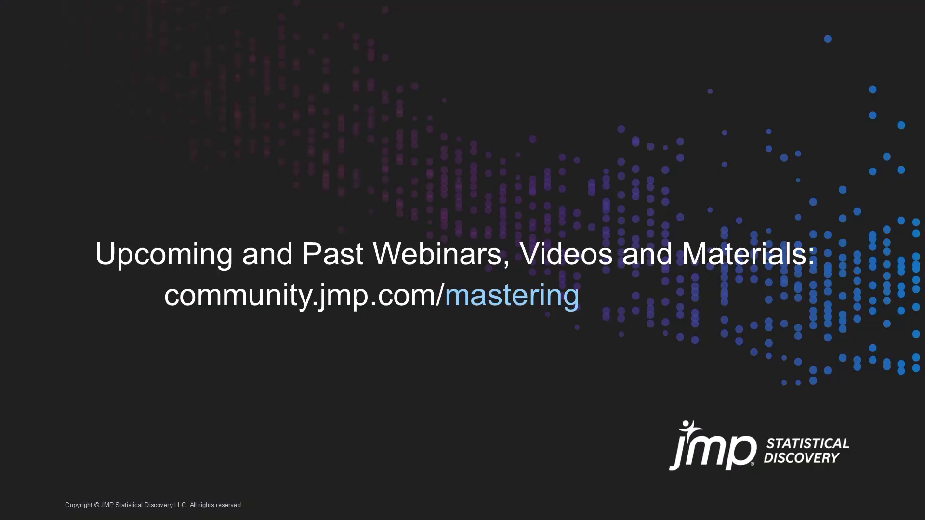